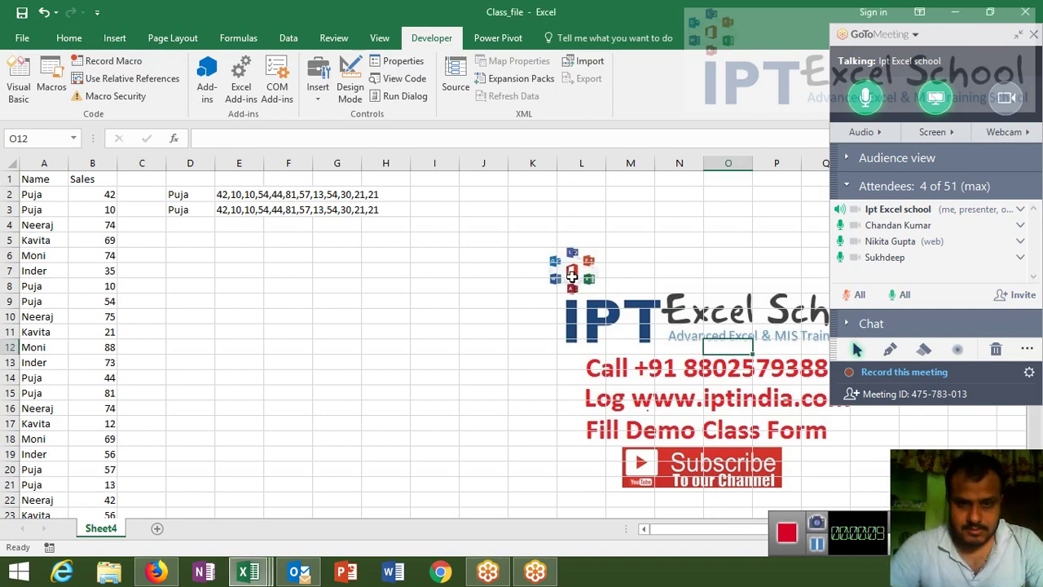
- Inspect the LookupALL formula in cell E2
click(482, 297)
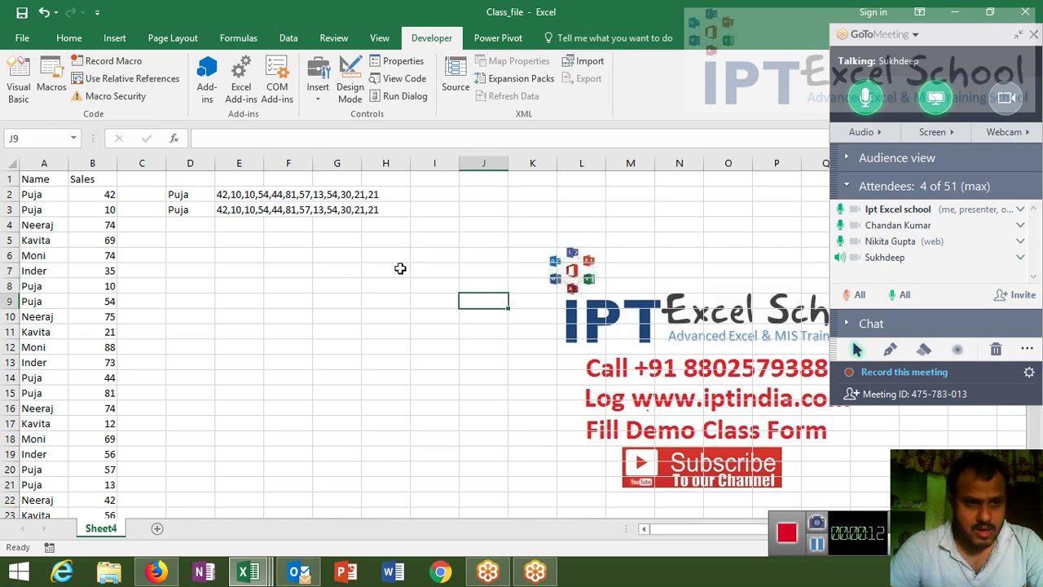
click(252, 207)
click(235, 194)
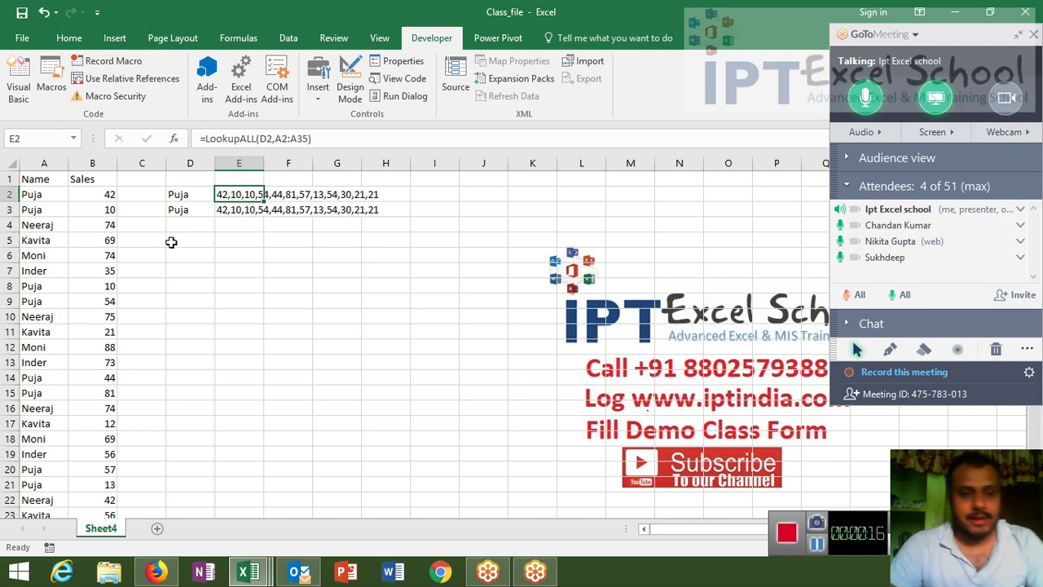
- Clear A1:E35 of the old Name/Sales data and LookupALL results
click(47, 177)
key(ctrl+shift+Down)
key(shift+Right)
key(shift+Right)
key(shift+Right)
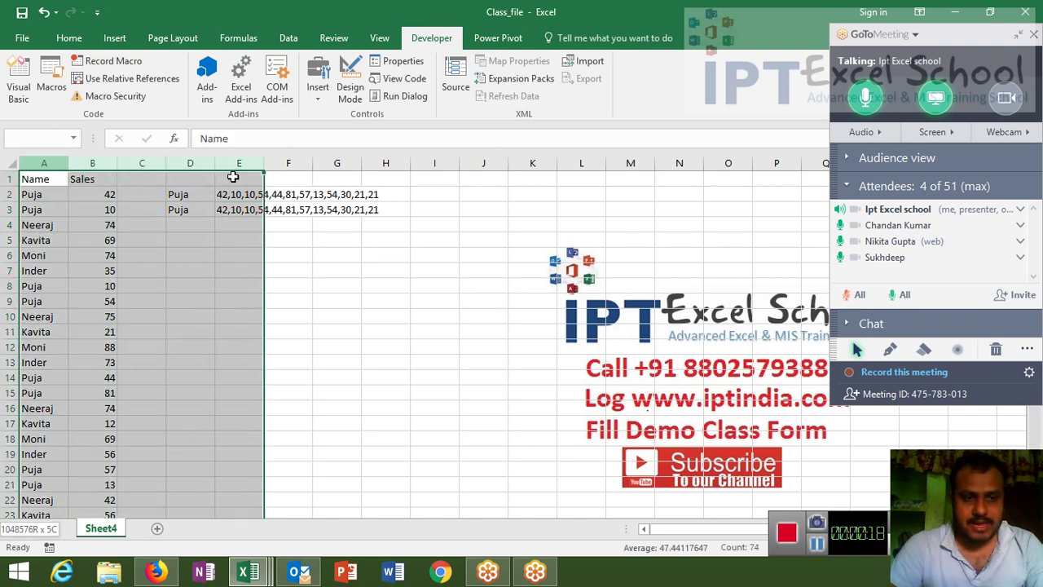
key(Delete)
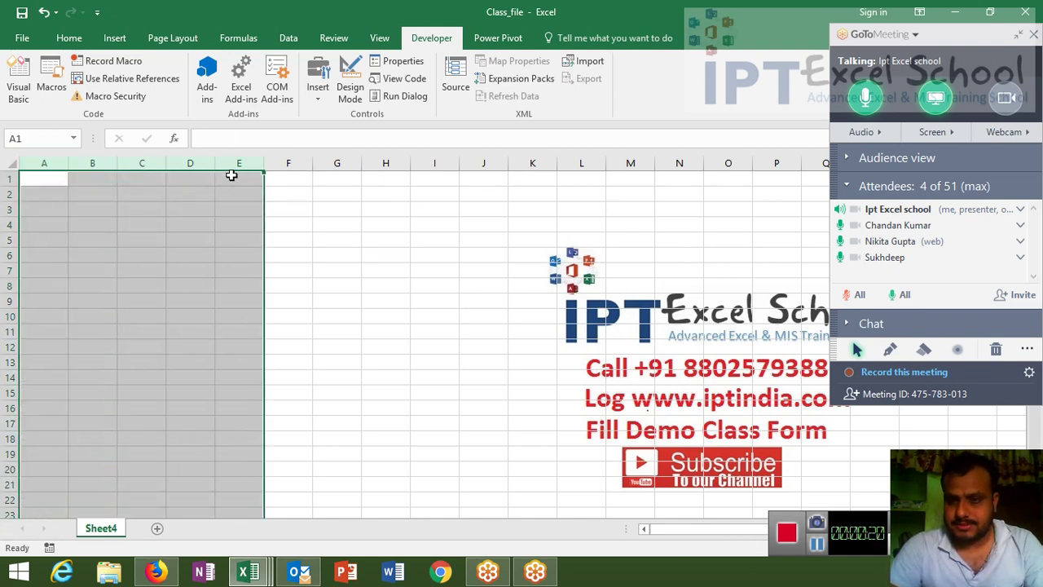
click(414, 258)
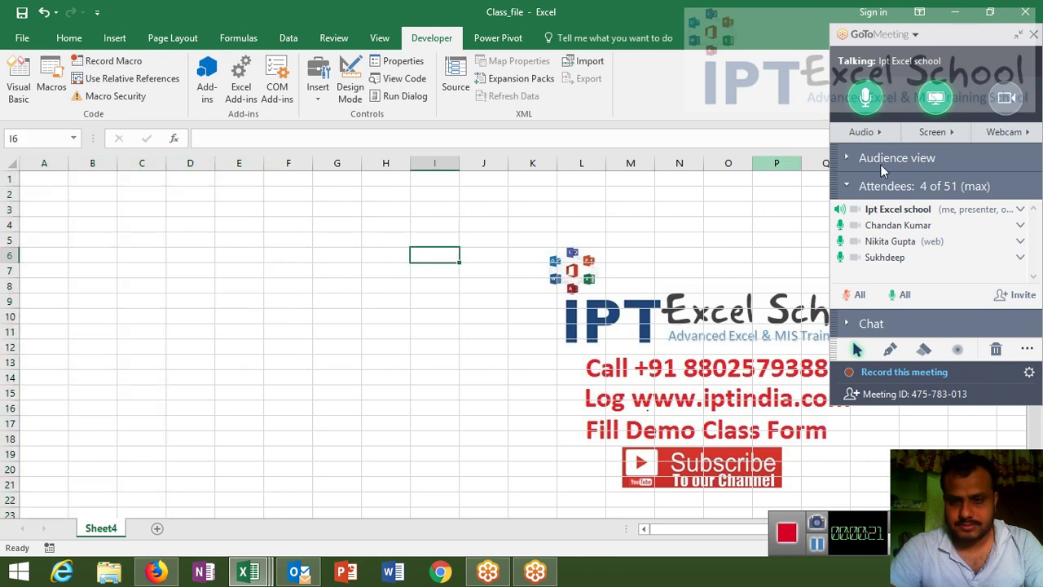
click(1033, 34)
click(639, 197)
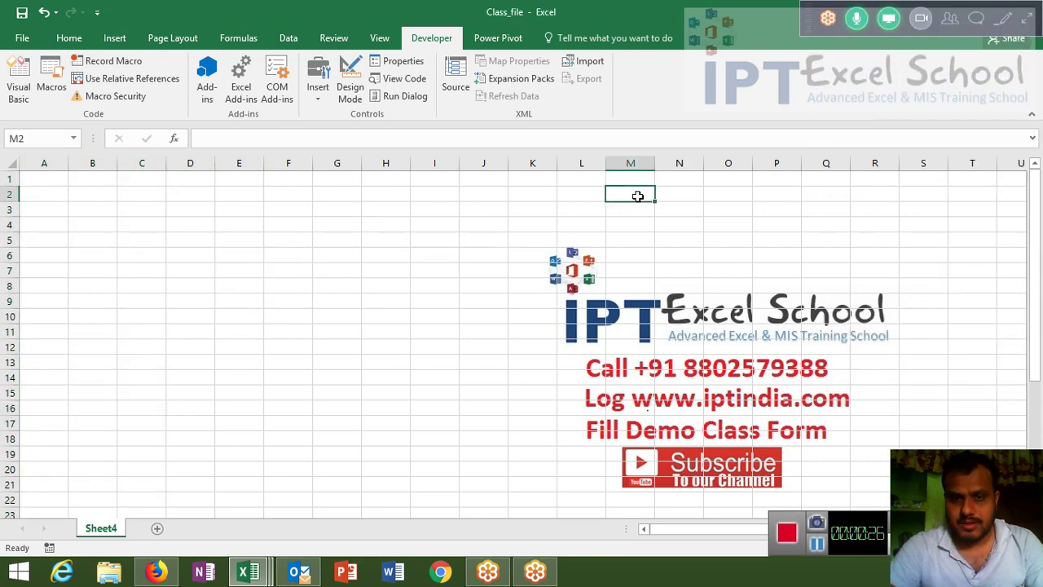
- Browse the Home and Insert ribbon commands, then make B3 the active cell
click(79, 43)
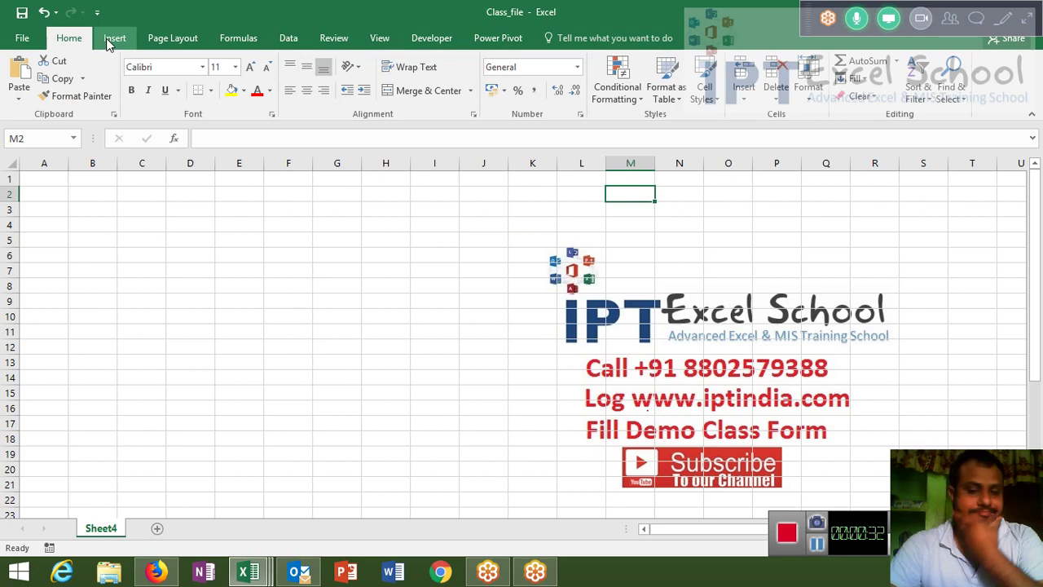
click(111, 41)
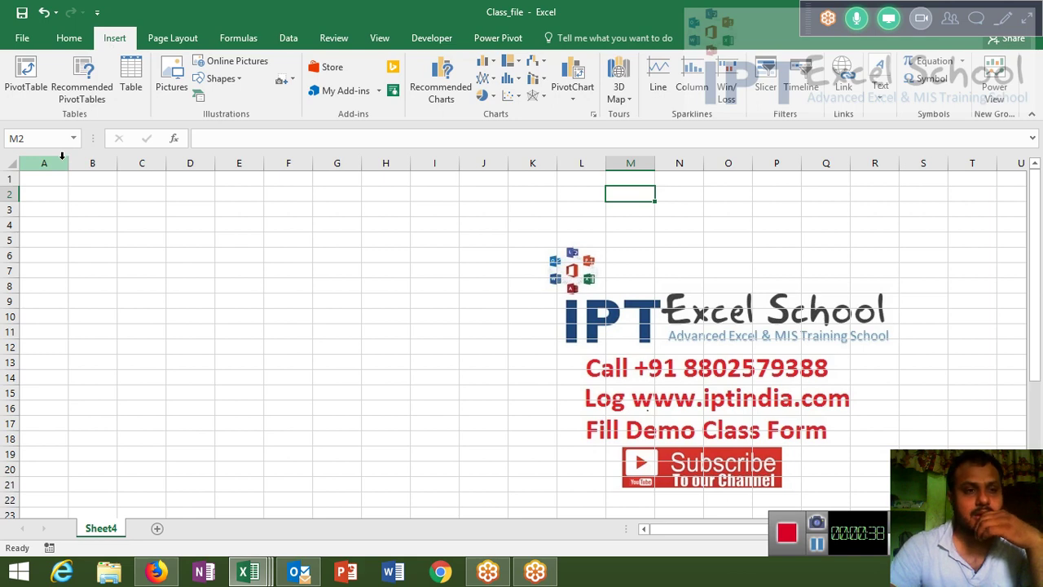
click(73, 43)
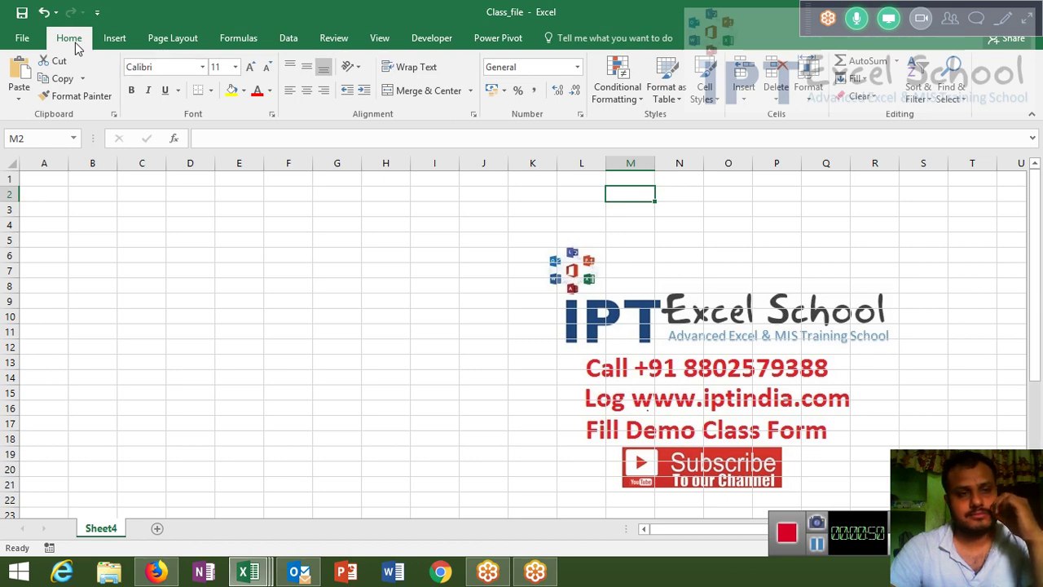
click(100, 206)
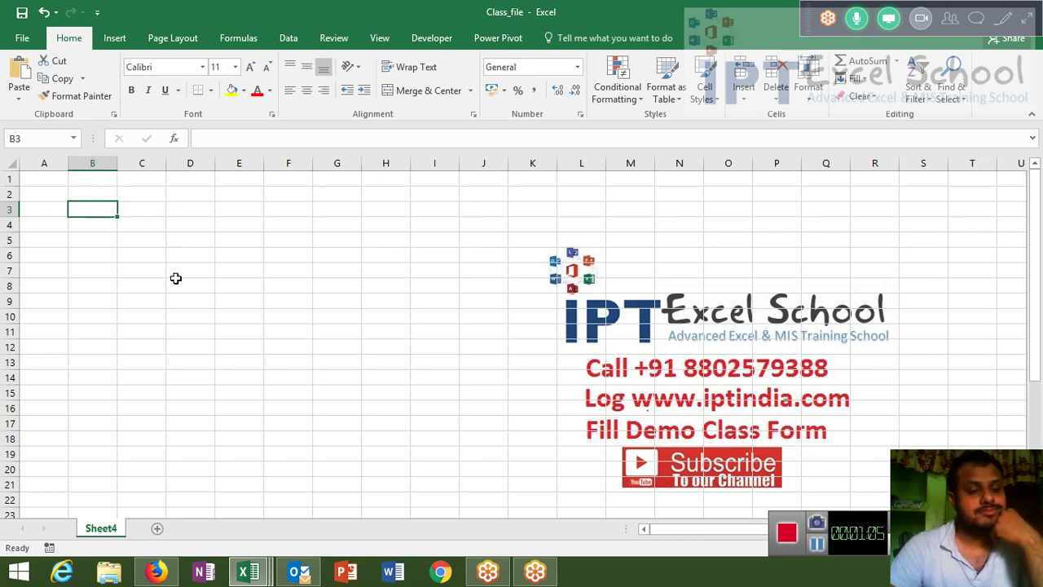
- Open the Data workbook from the recent files list
click(35, 43)
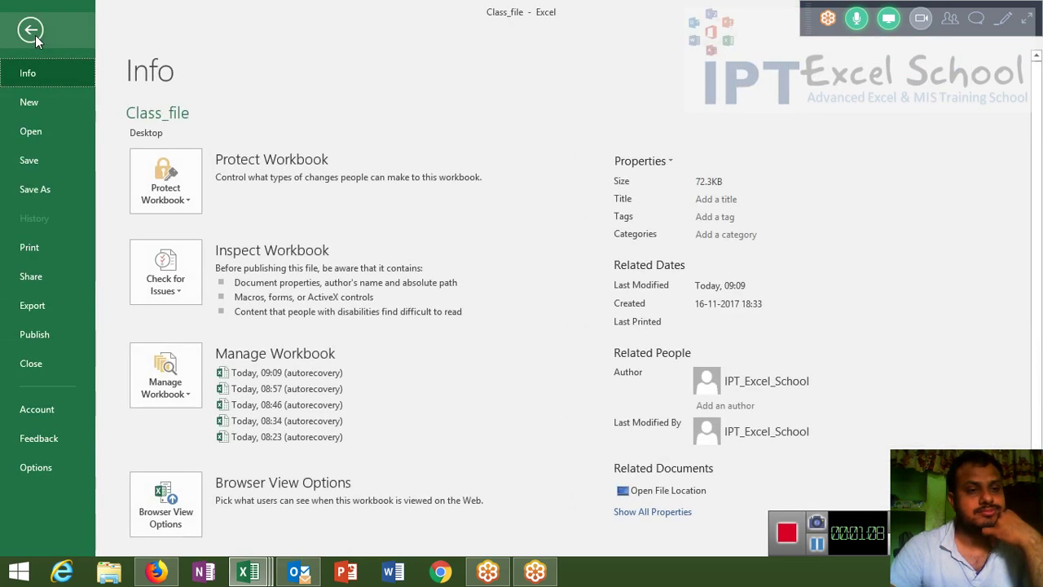
click(35, 130)
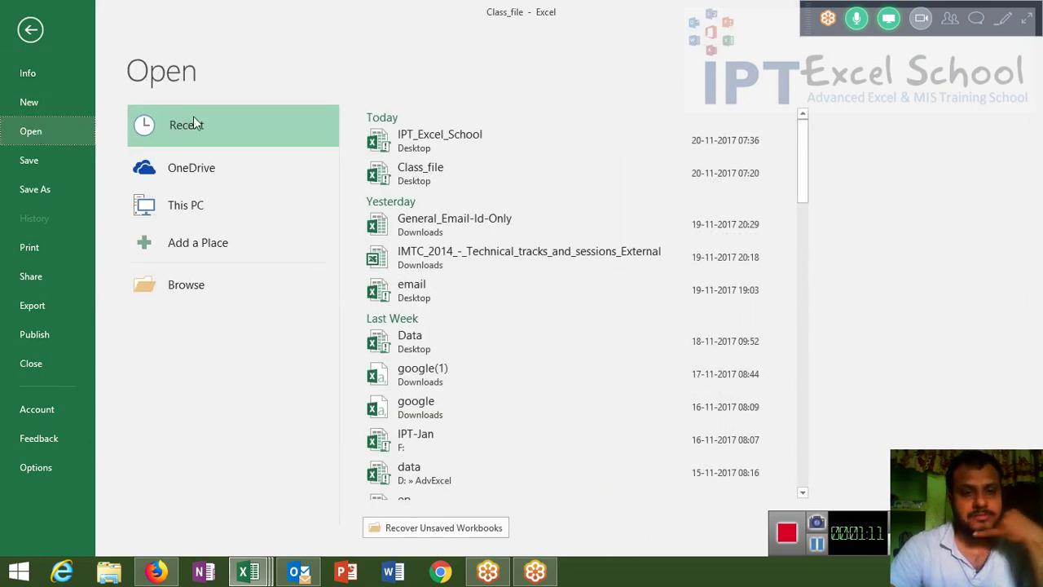
click(411, 351)
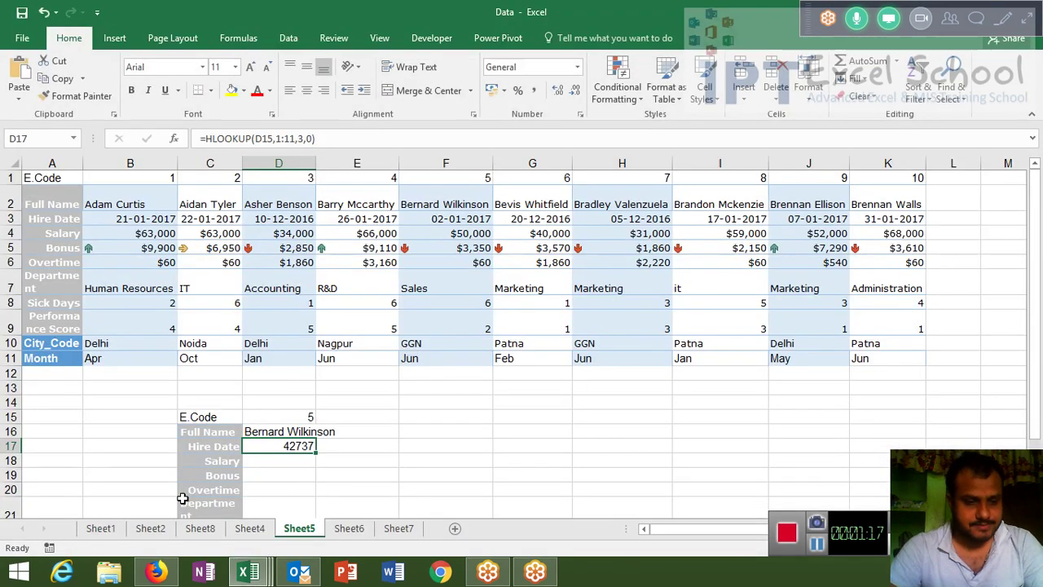
- Copy the Sheet1 employee table B1:K105 and return to Class_file
click(164, 531)
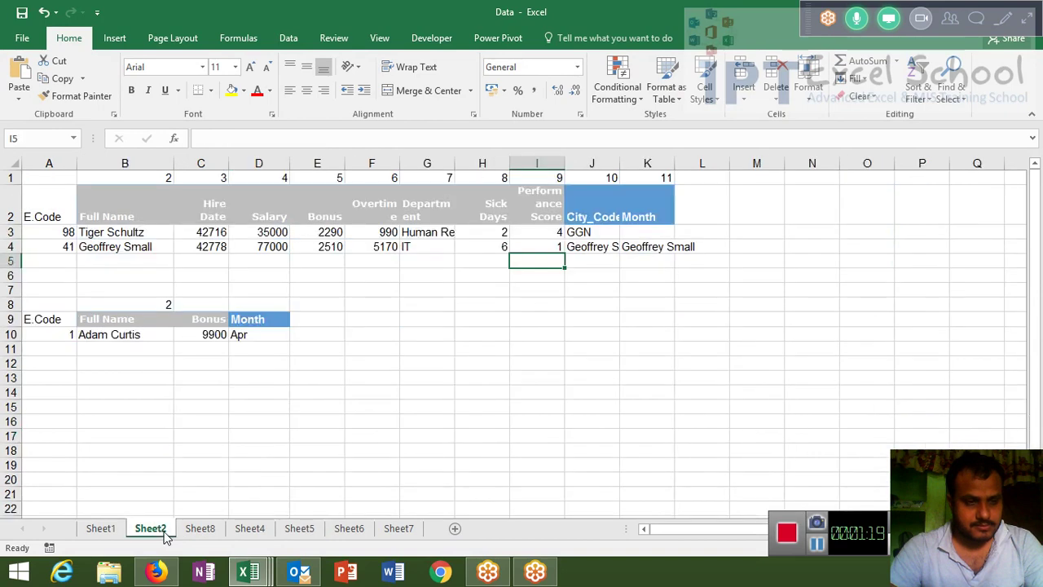
click(101, 528)
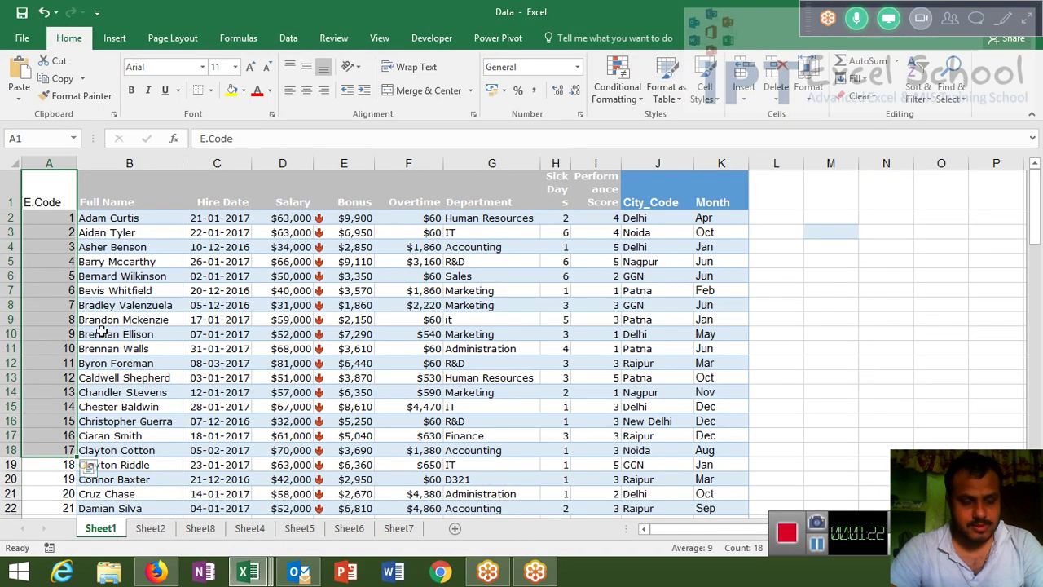
double_click(51, 199)
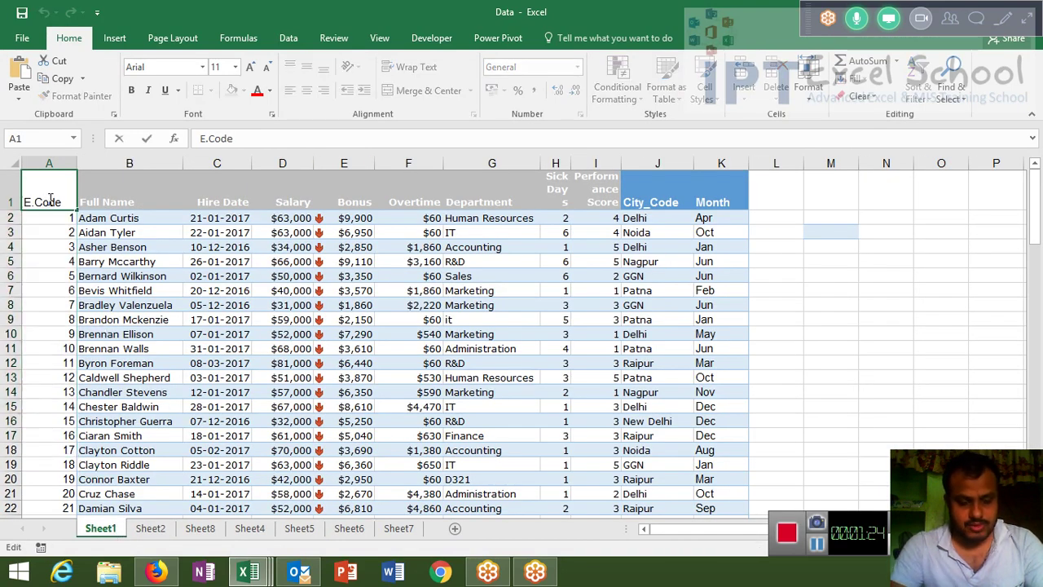
key(Escape)
key(Right)
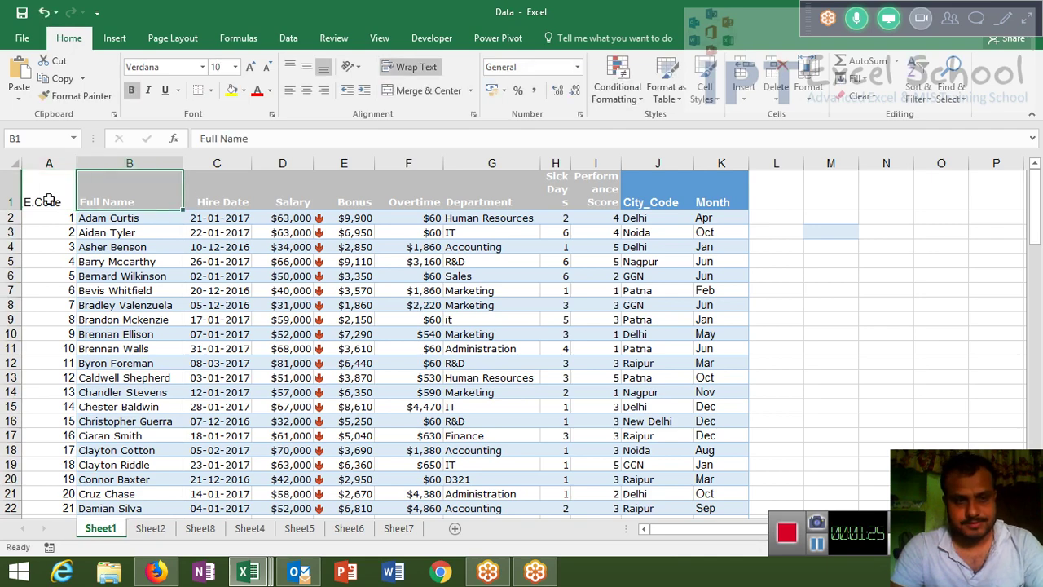
key(ctrl+shift+Right)
key(ctrl+shift+Down)
key(ctrl+c)
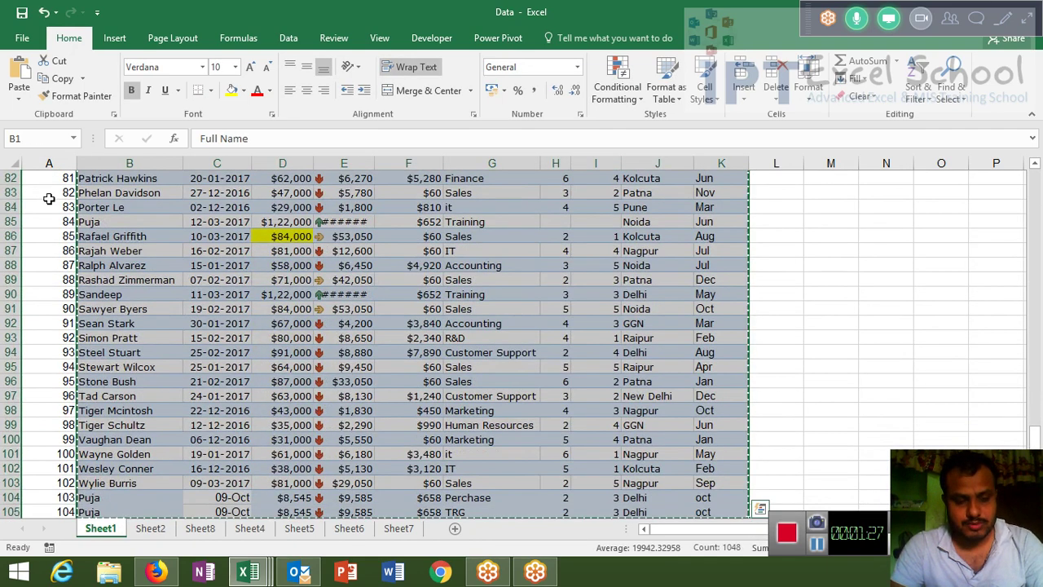
key(ctrl+Tab)
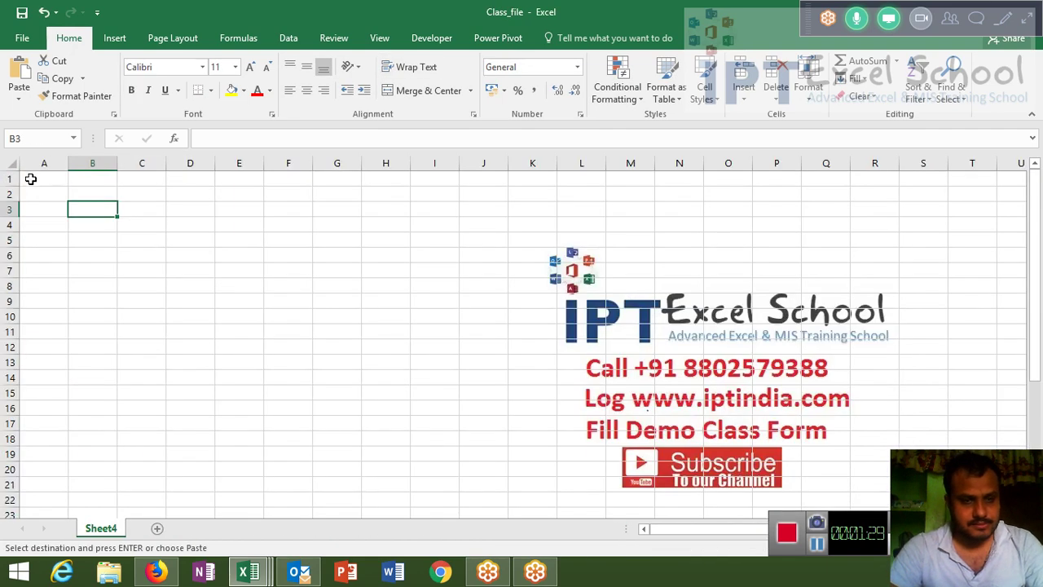
- Paste the employee table into Sheet4 starting at A1
click(30, 178)
key(ctrl+v)
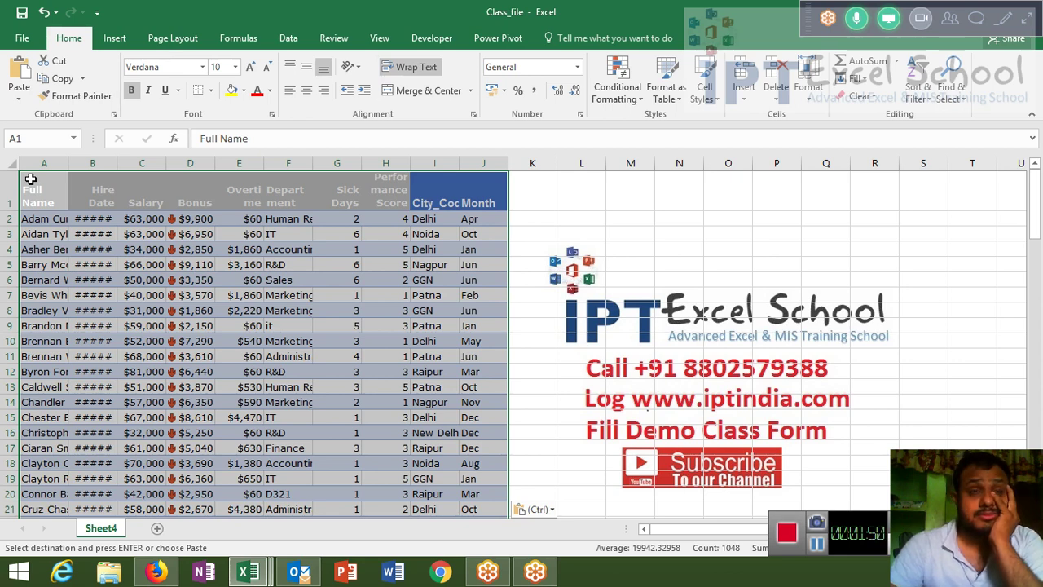
click(49, 206)
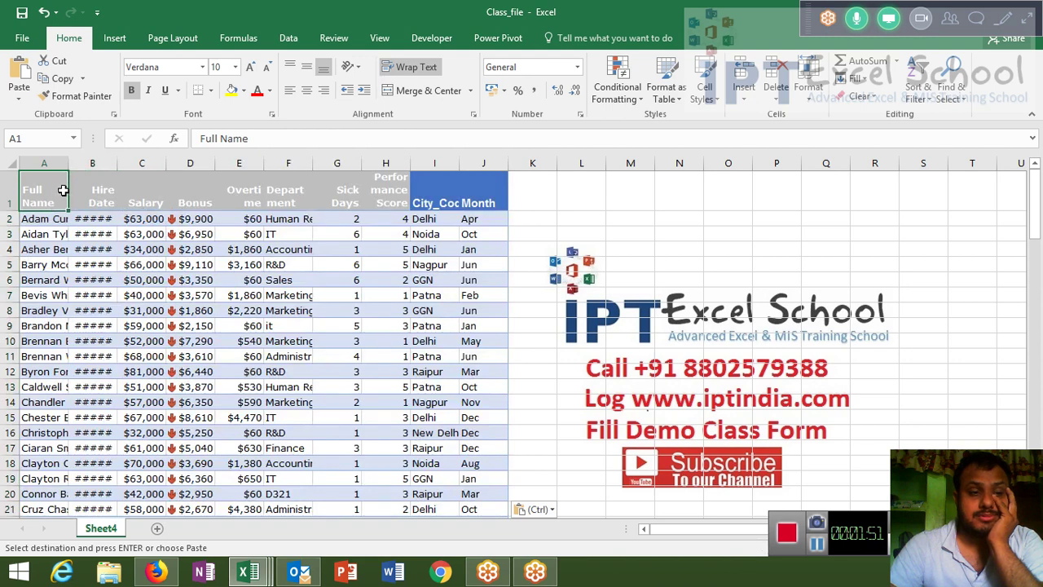
- Widen columns A, B, E, F and G so names, hire dates, Department and Sick Days fit
double_click(69, 167)
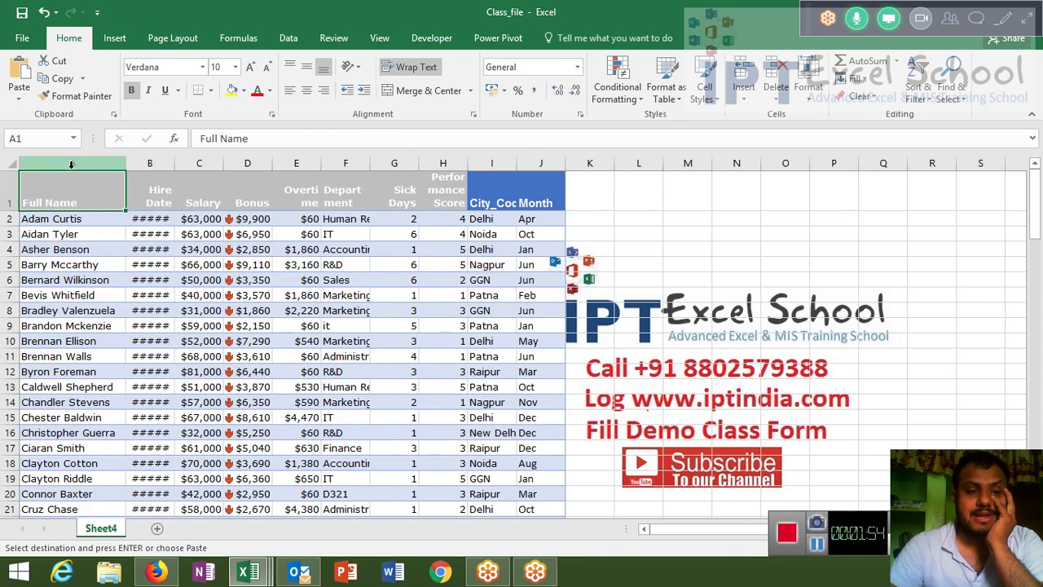
double_click(172, 162)
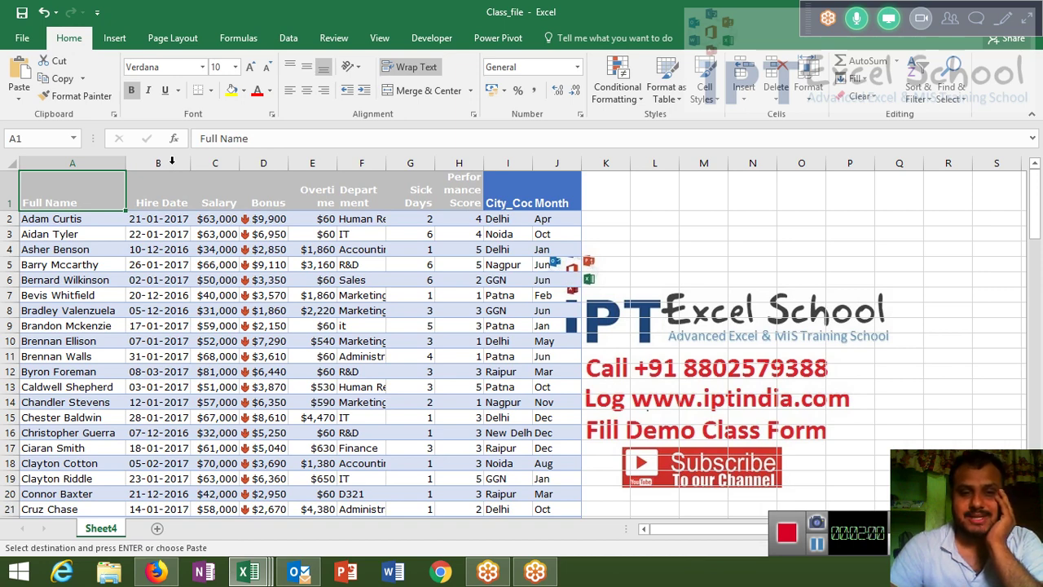
double_click(336, 163)
click(330, 167)
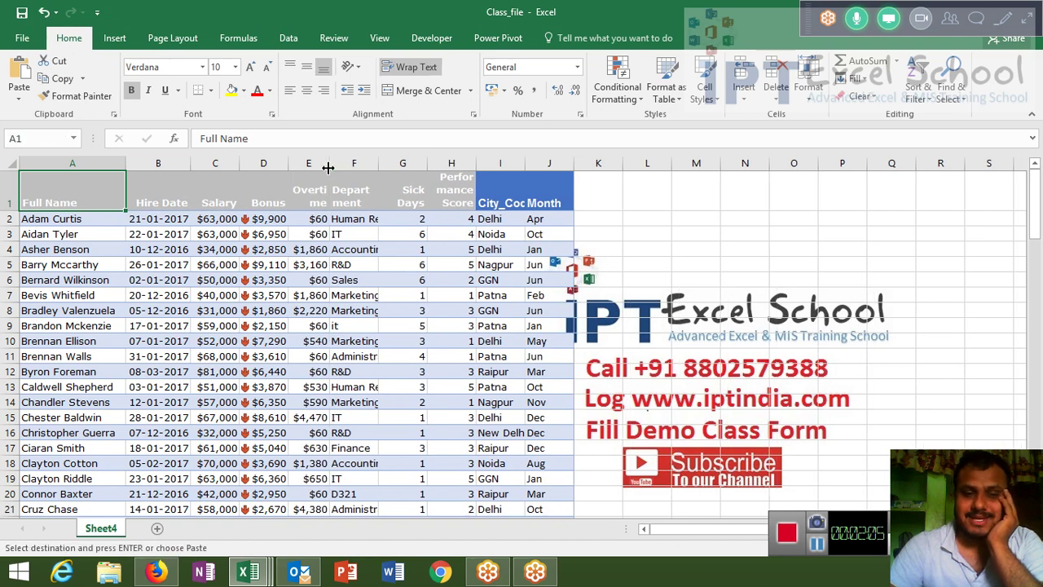
mouse_move(327, 167)
mouse_down()
mouse_move(348, 149)
mouse_move(428, 171)
mouse_up()
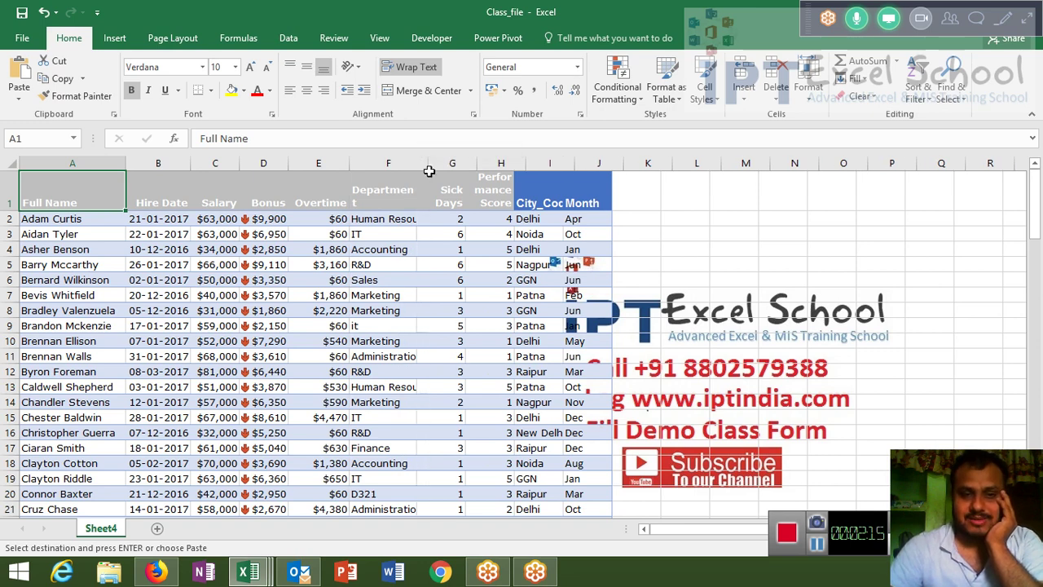
click(425, 218)
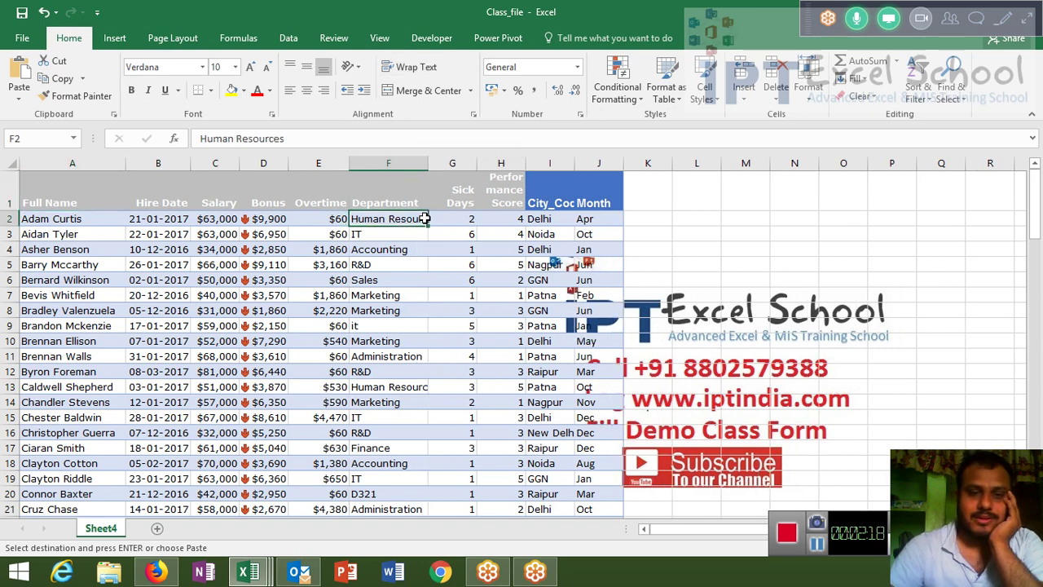
double_click(428, 167)
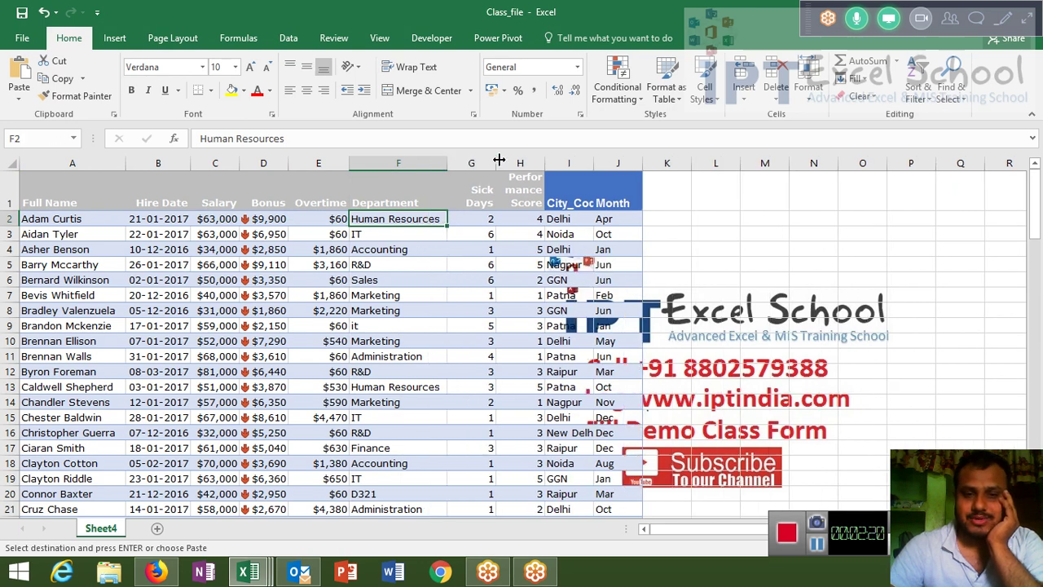
mouse_move(499, 160)
mouse_down()
mouse_move(571, 167)
mouse_move(537, 166)
mouse_up()
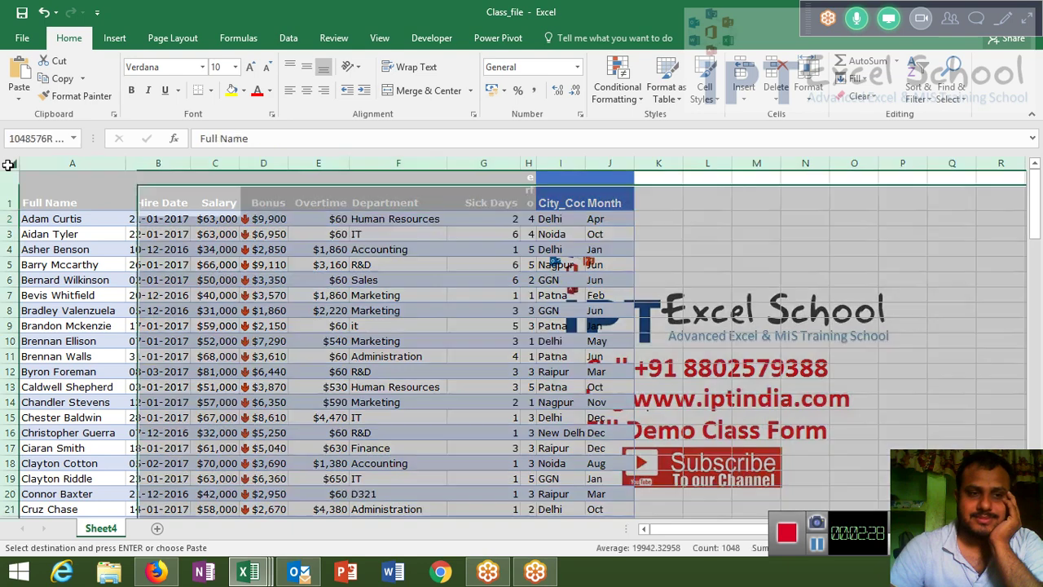
click(9, 164)
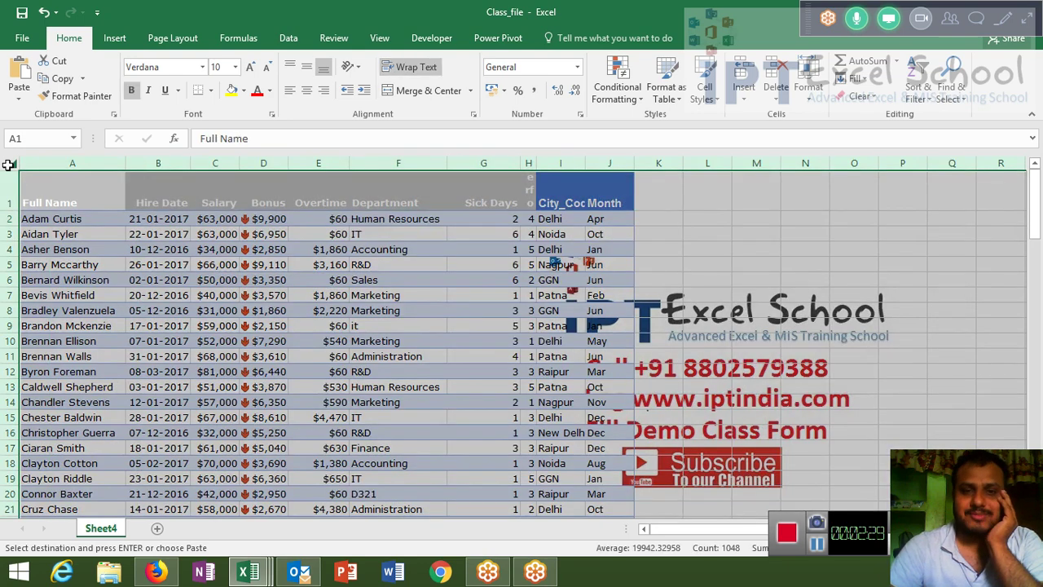
- Remove all fill colour and borders from the sheet
click(244, 91)
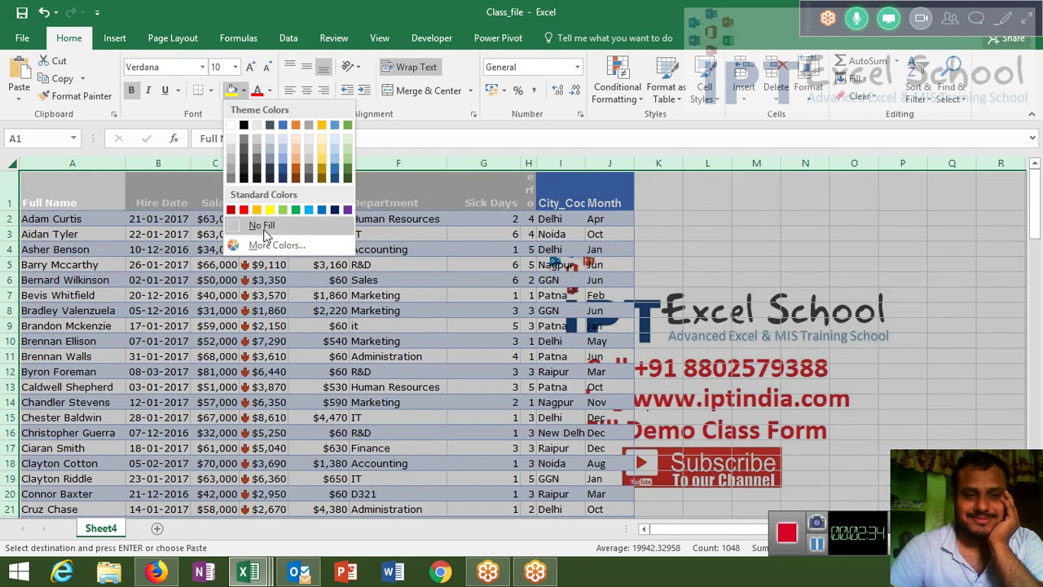
click(263, 226)
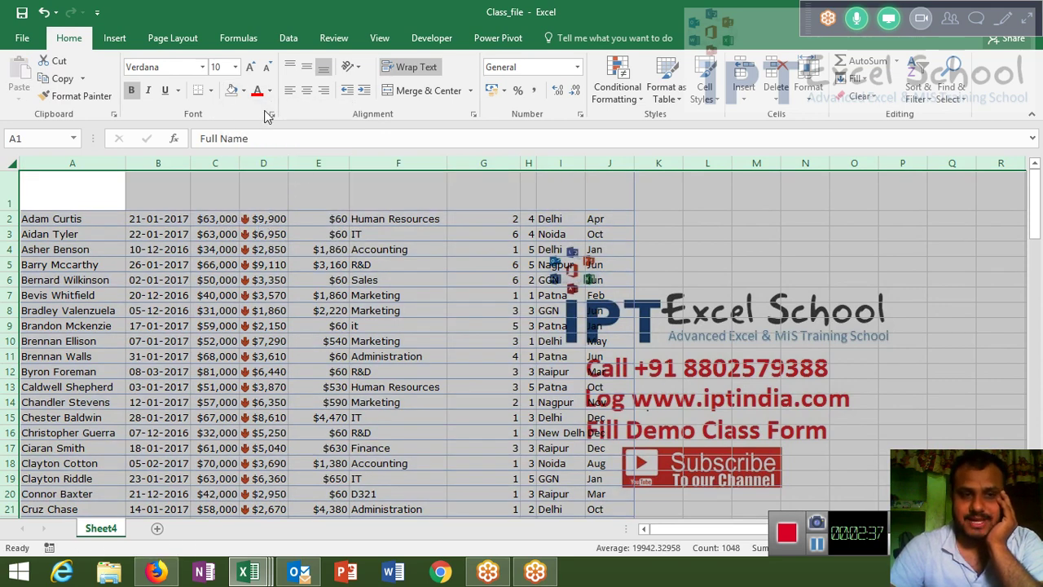
click(211, 91)
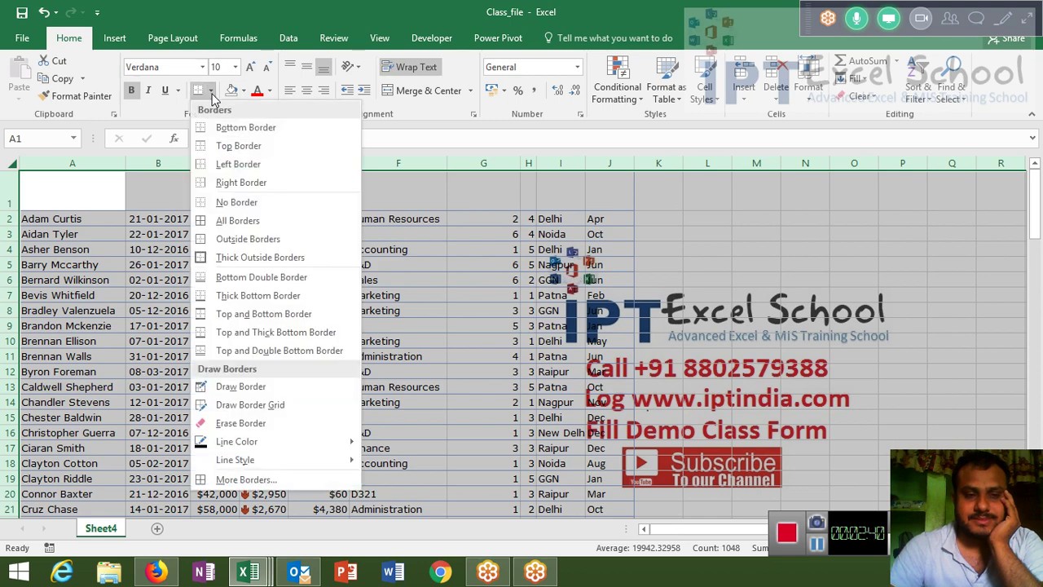
click(206, 207)
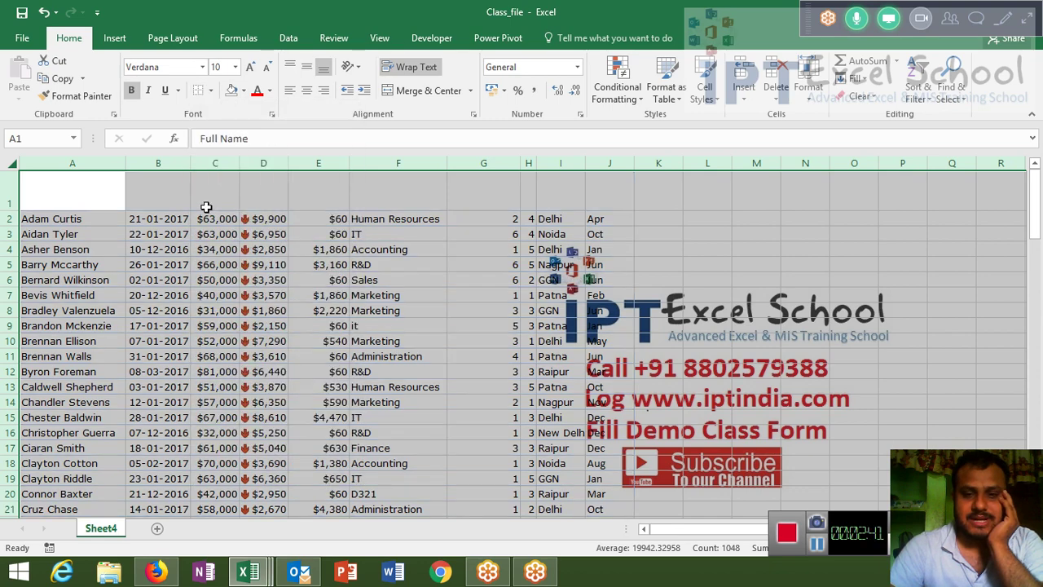
click(376, 337)
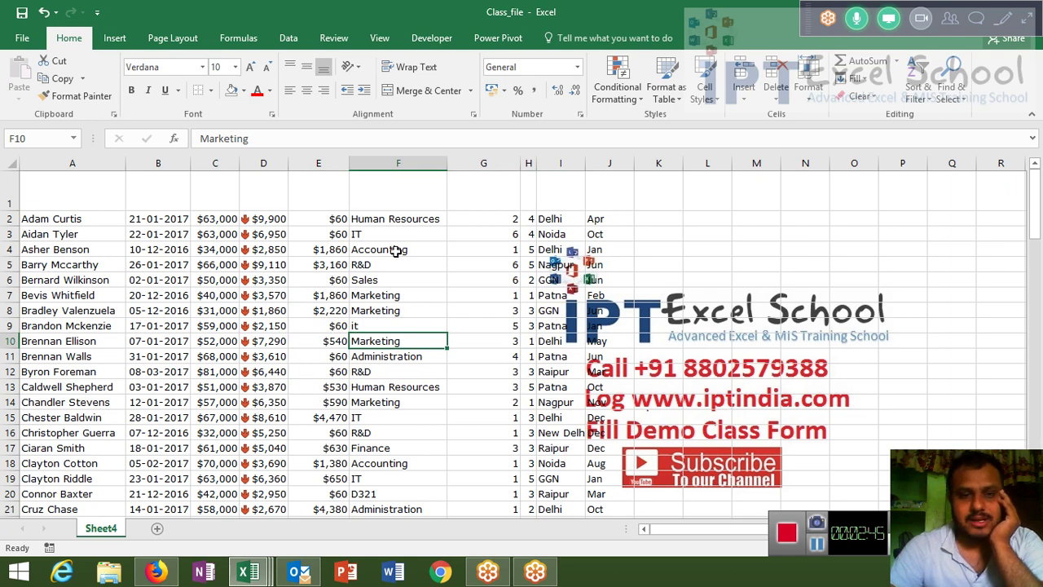
- Make the header row text black and turn off Wrap Text for normal row height
click(87, 187)
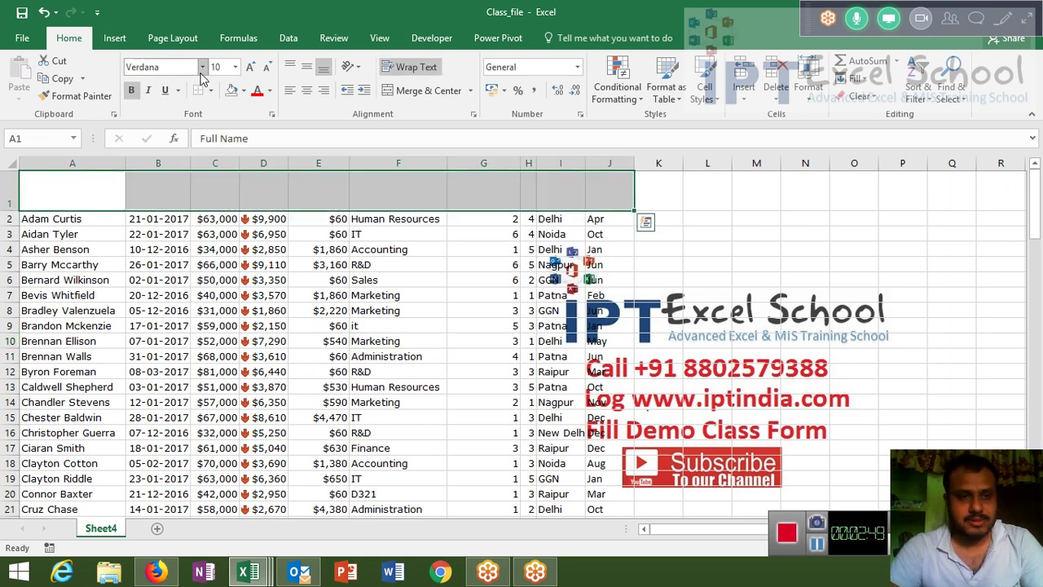
click(270, 95)
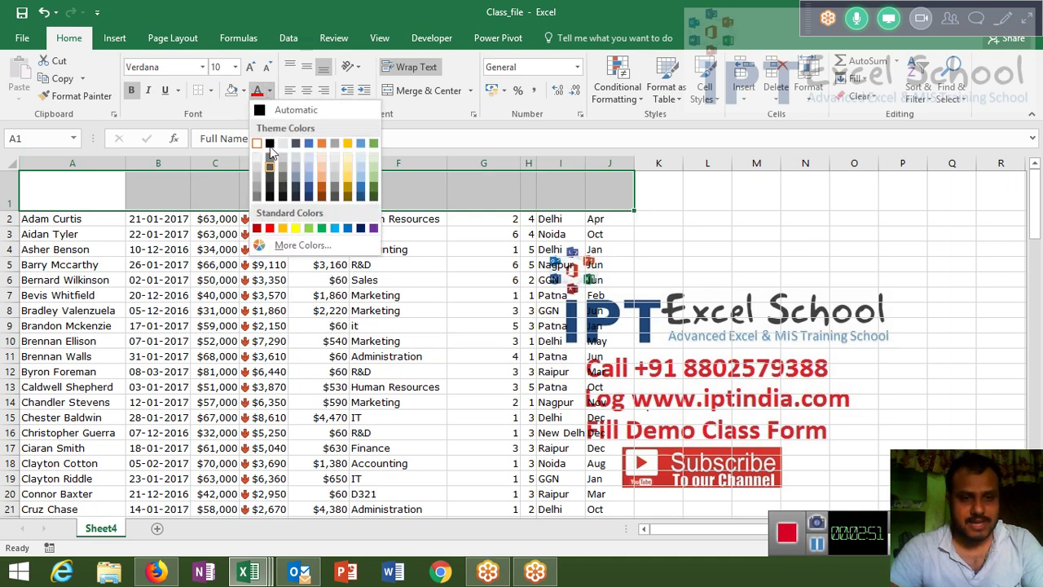
click(272, 140)
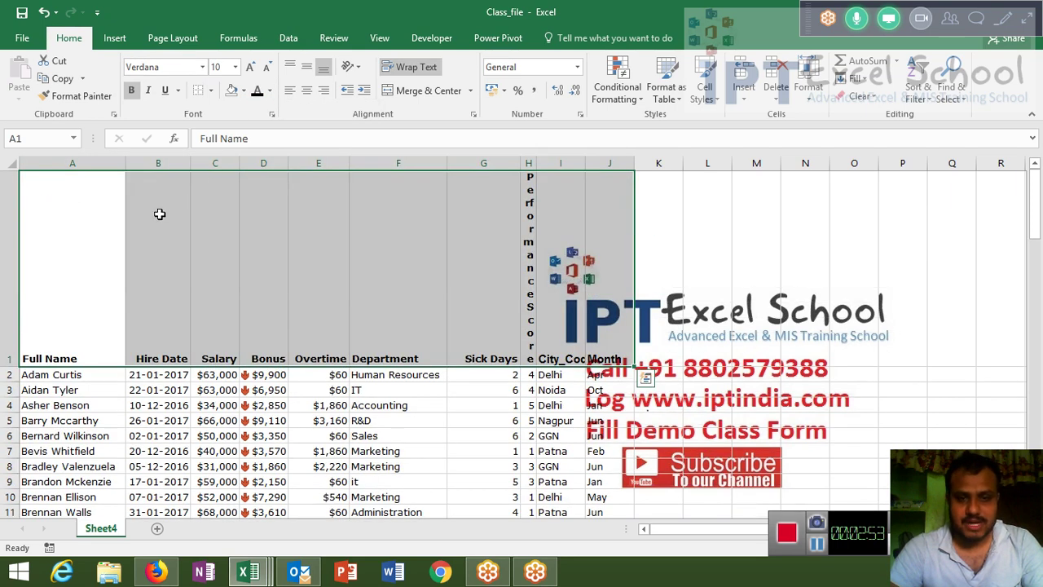
click(410, 69)
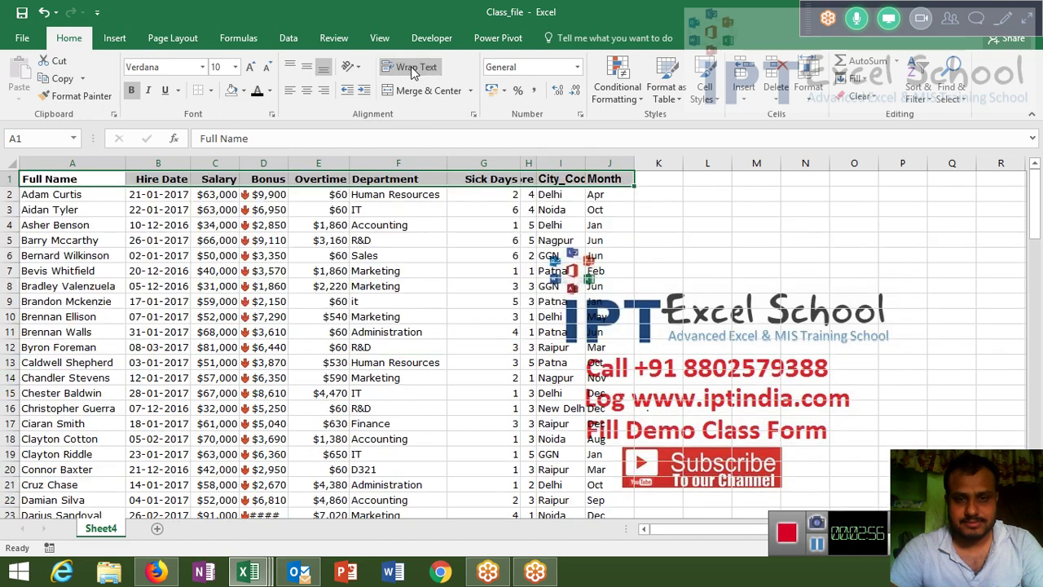
click(494, 288)
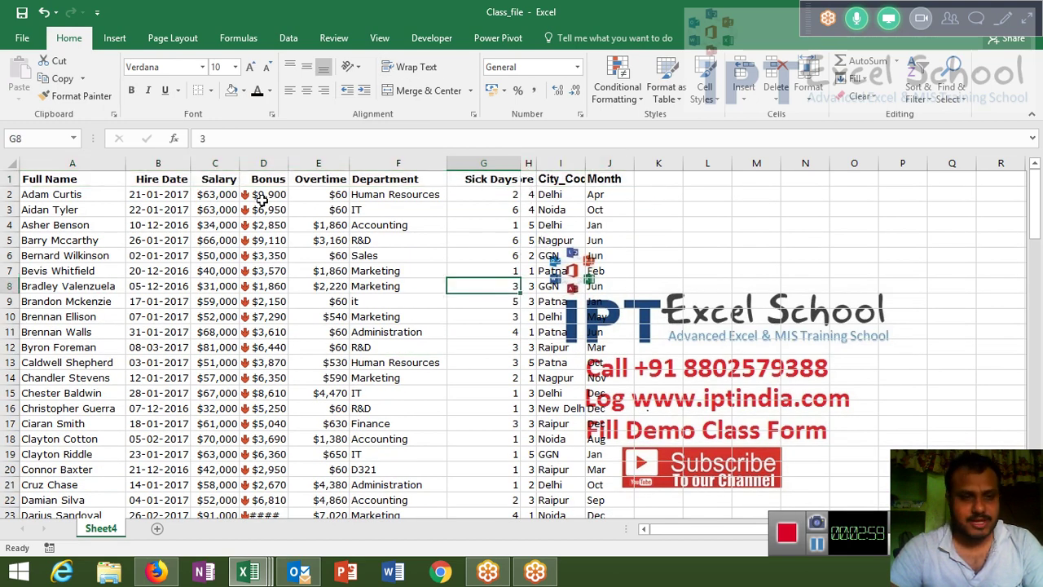
click(262, 199)
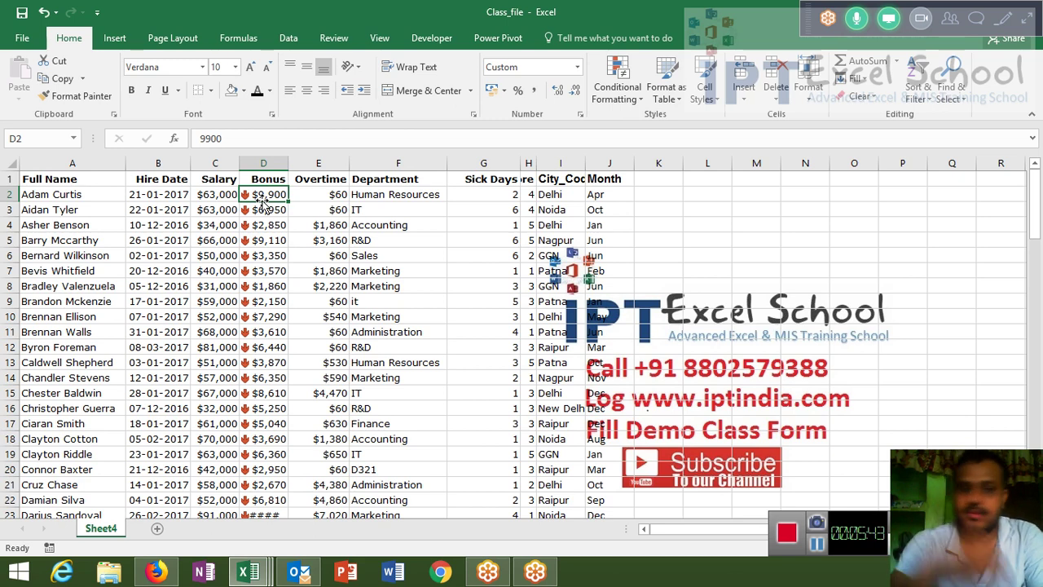
- Review the table's column headings, from Department to Month, on the Insert tab
click(405, 179)
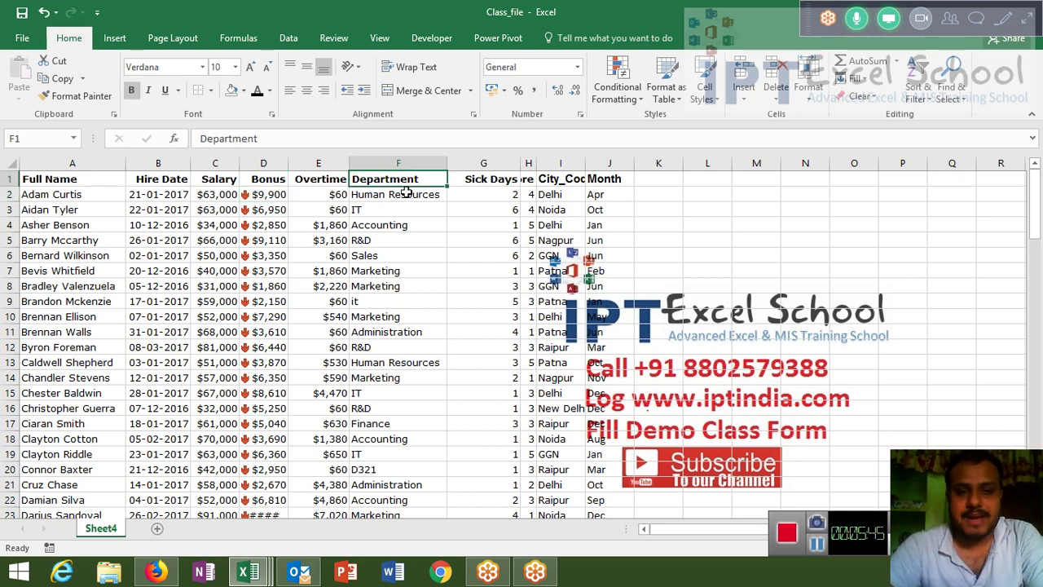
click(405, 193)
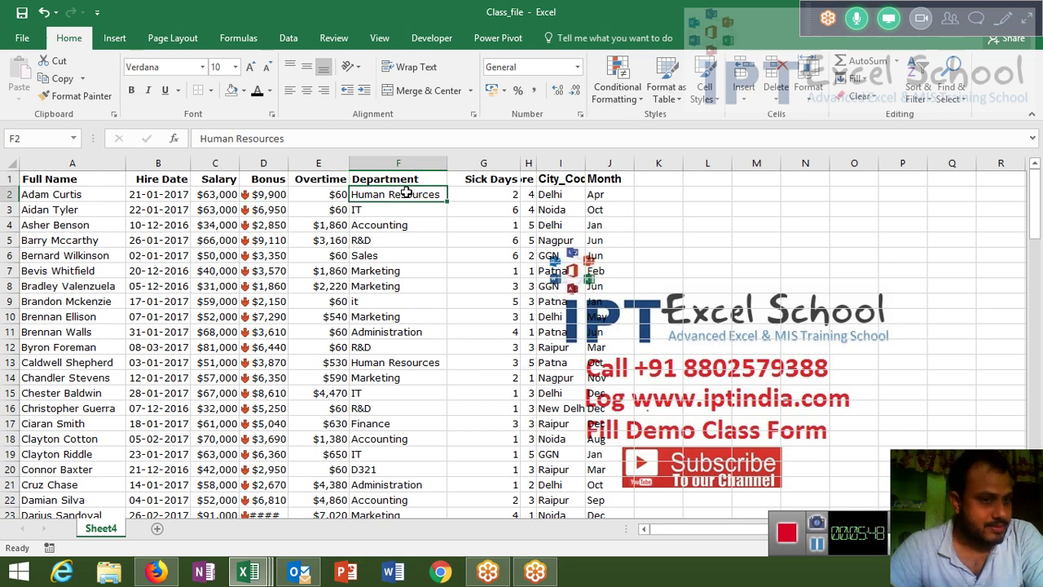
click(113, 180)
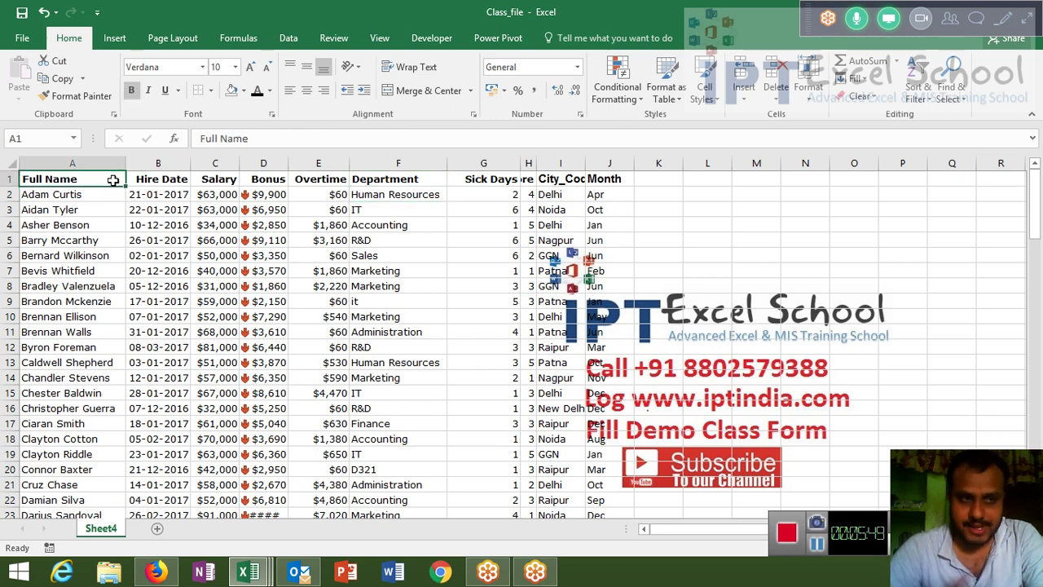
click(115, 38)
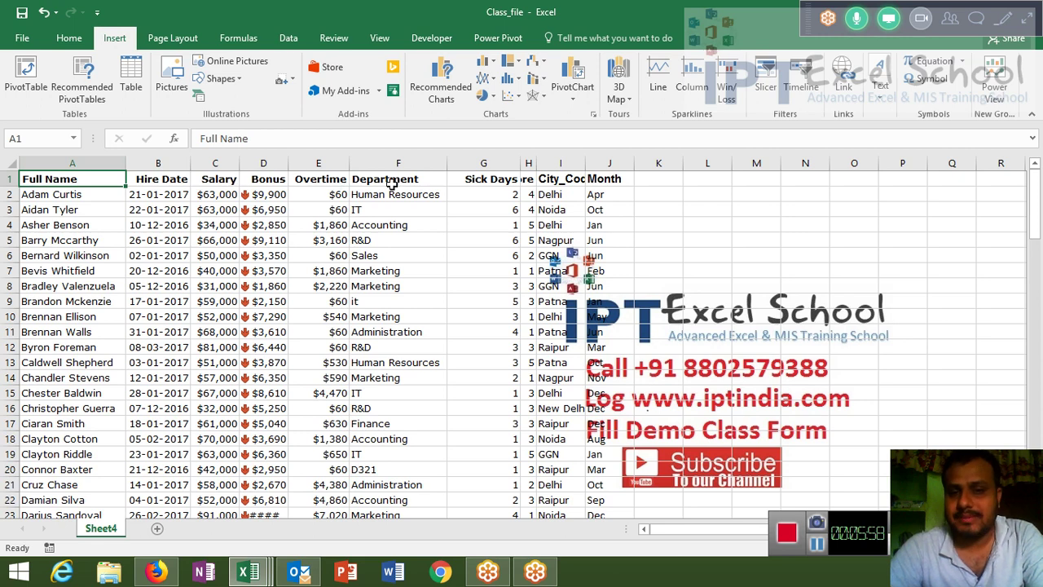
click(388, 182)
click(481, 179)
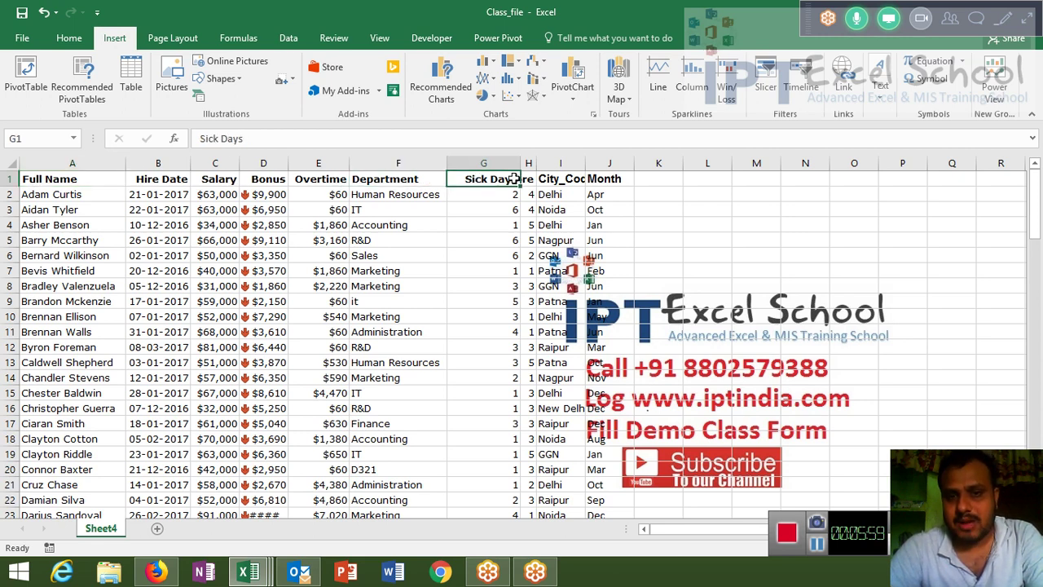
drag(528, 178, 544, 179)
click(544, 179)
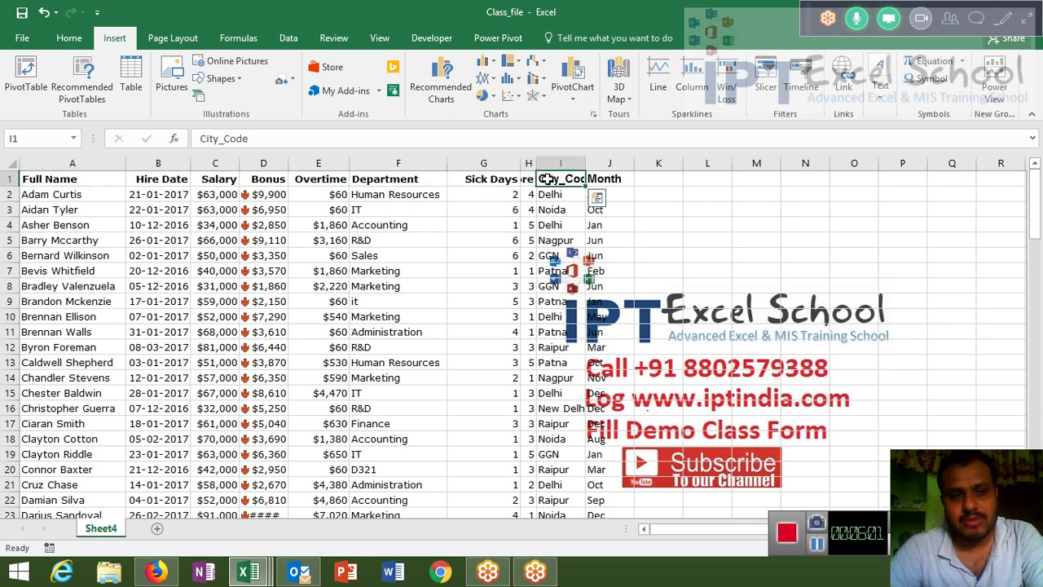
click(599, 178)
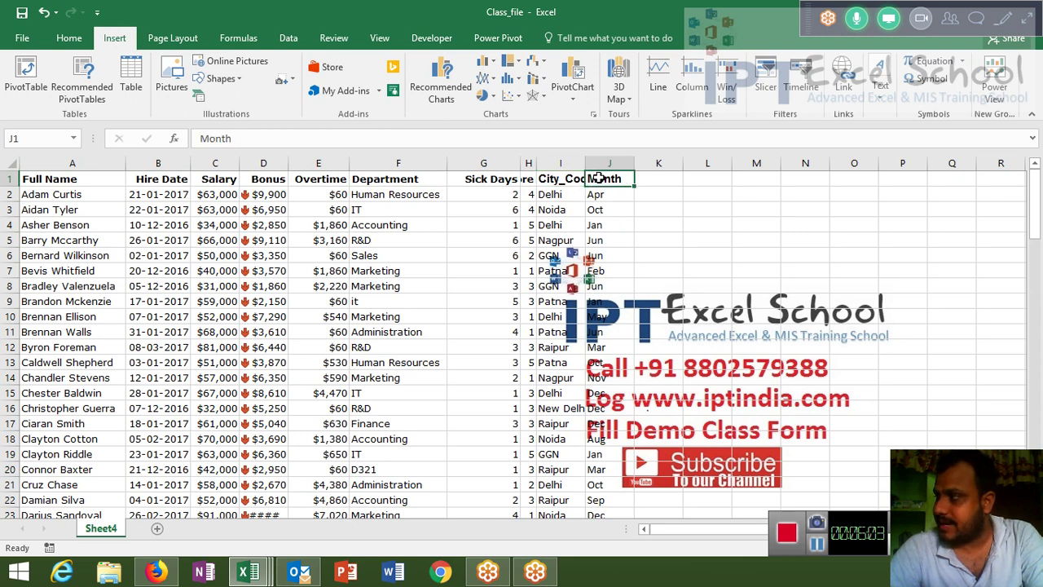
- Insert a blank row 11 to show Ctrl+A stops at row 10, then delete it
click(9, 331)
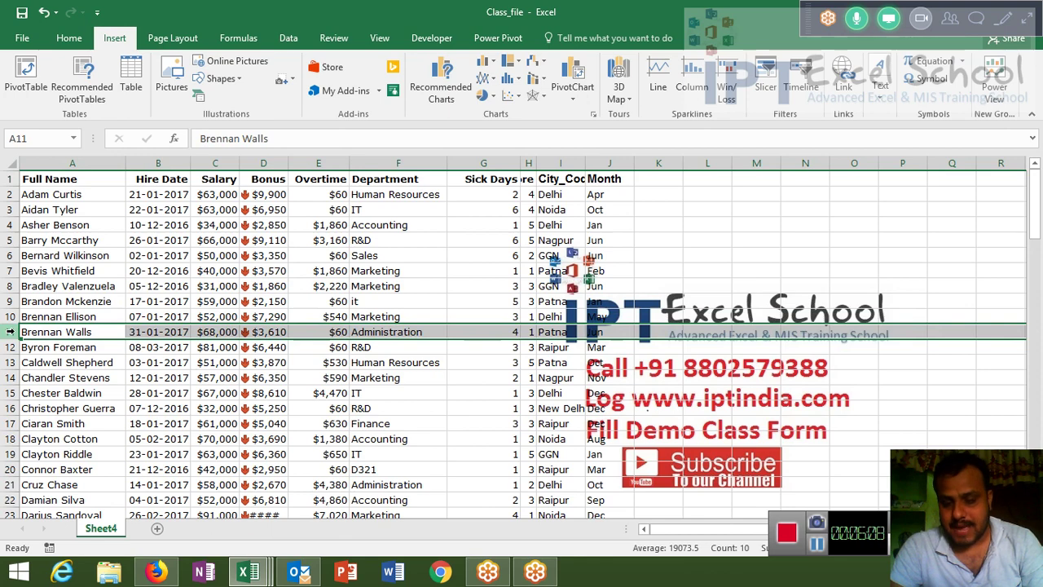
key(ctrl+shift+plus)
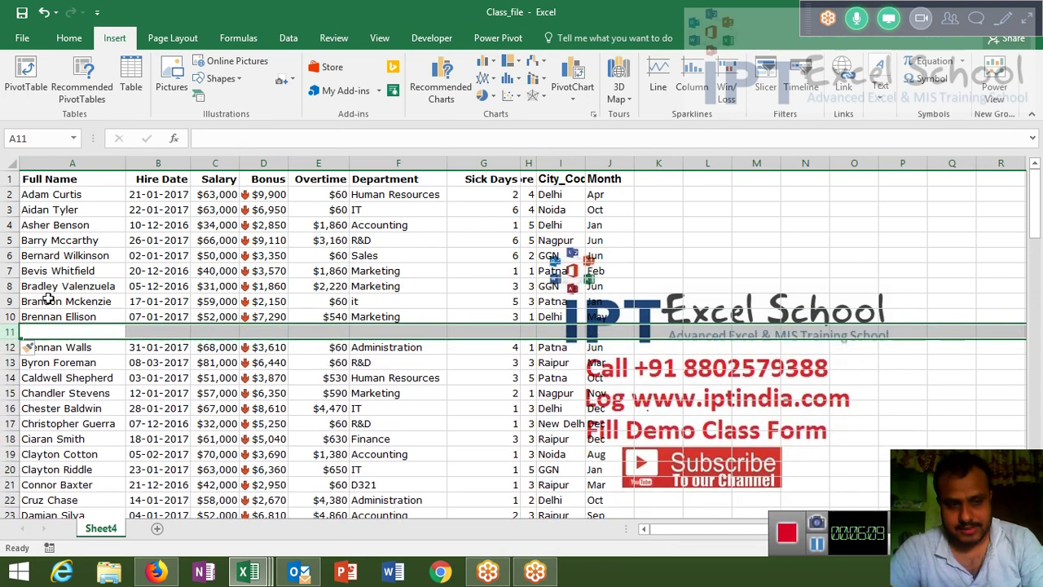
click(49, 298)
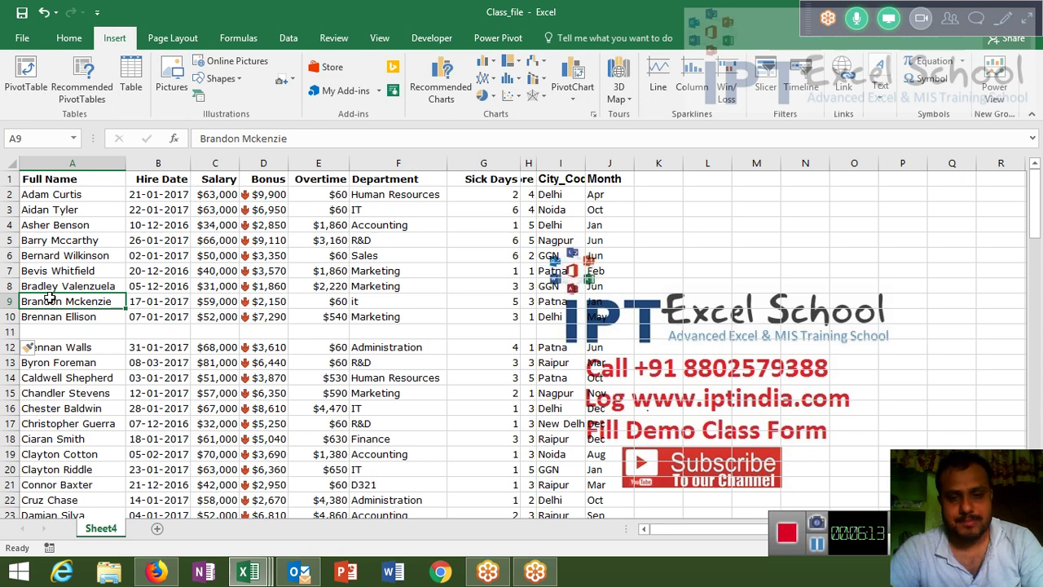
key(ctrl+a)
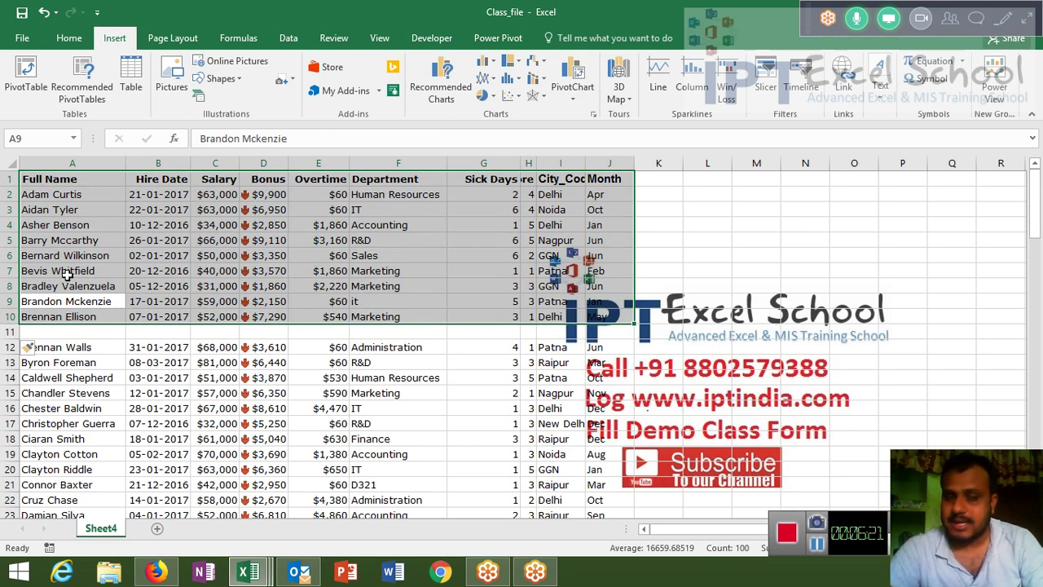
click(5, 332)
key(ctrl+minus)
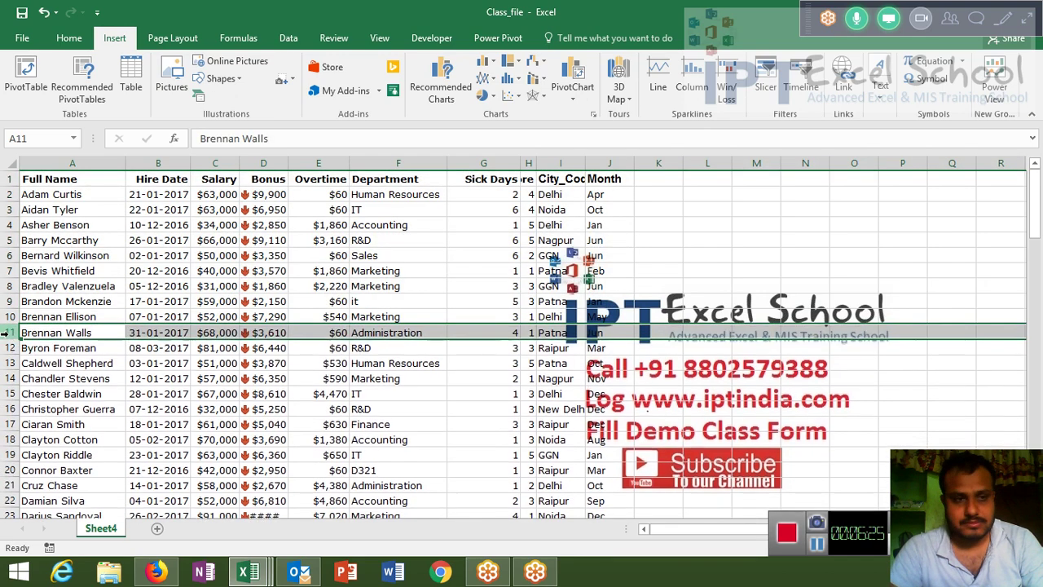
click(54, 194)
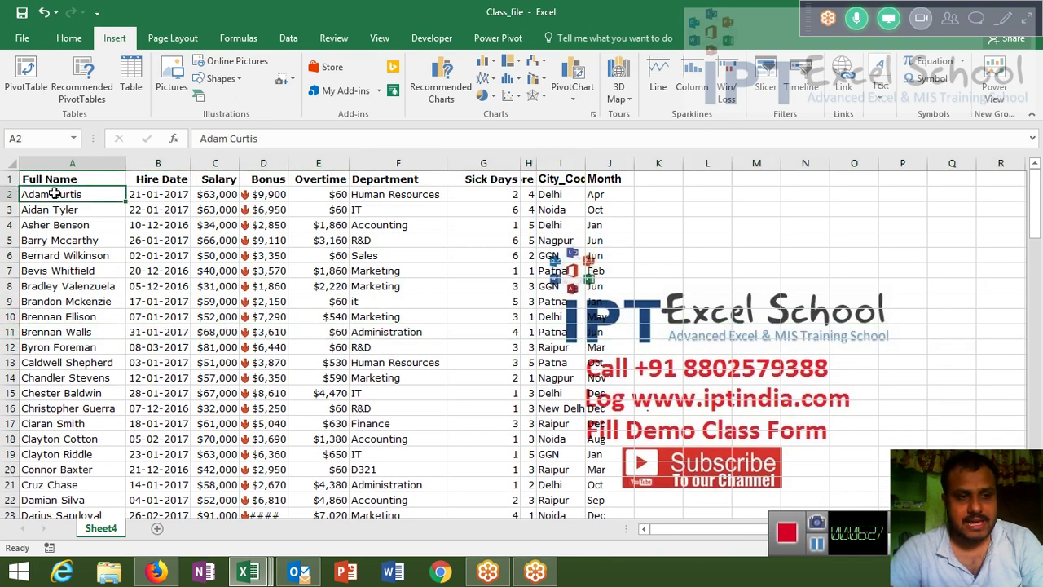
- Create a PivotTable from Sheet4!$A$1:$J$105 on a new worksheet and show its field list
click(57, 181)
click(38, 92)
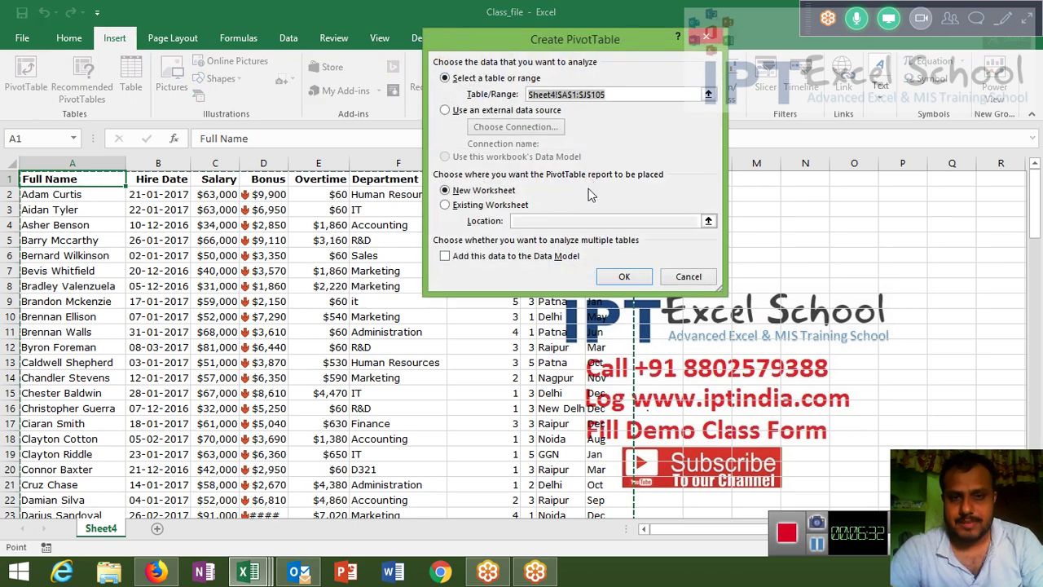
click(619, 277)
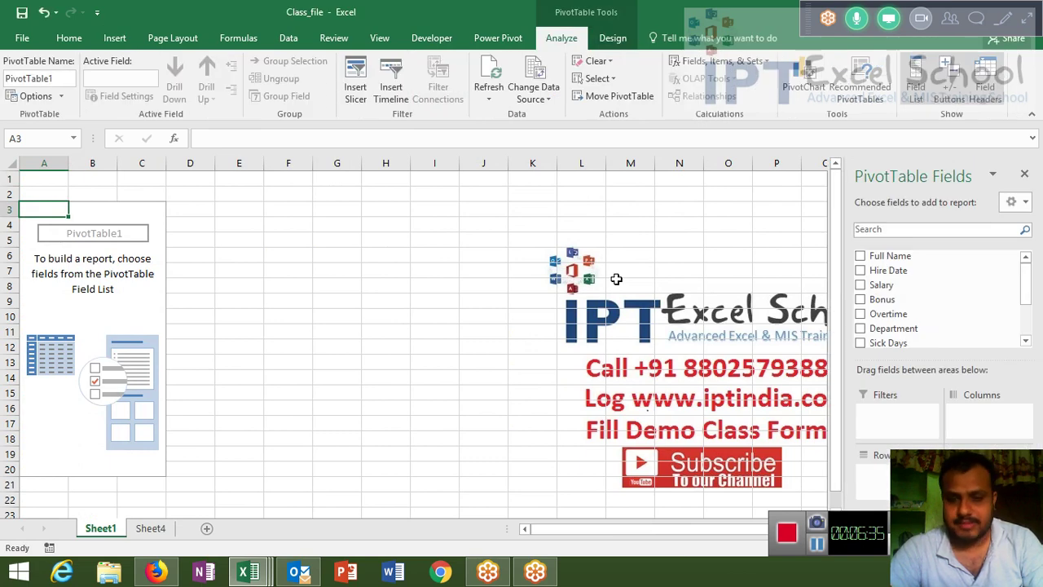
click(591, 434)
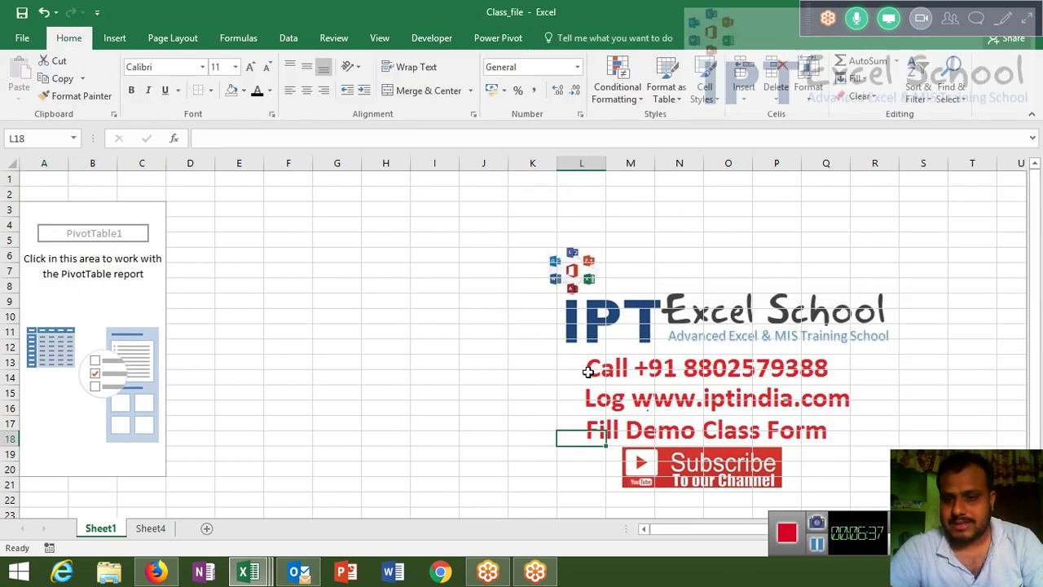
click(144, 313)
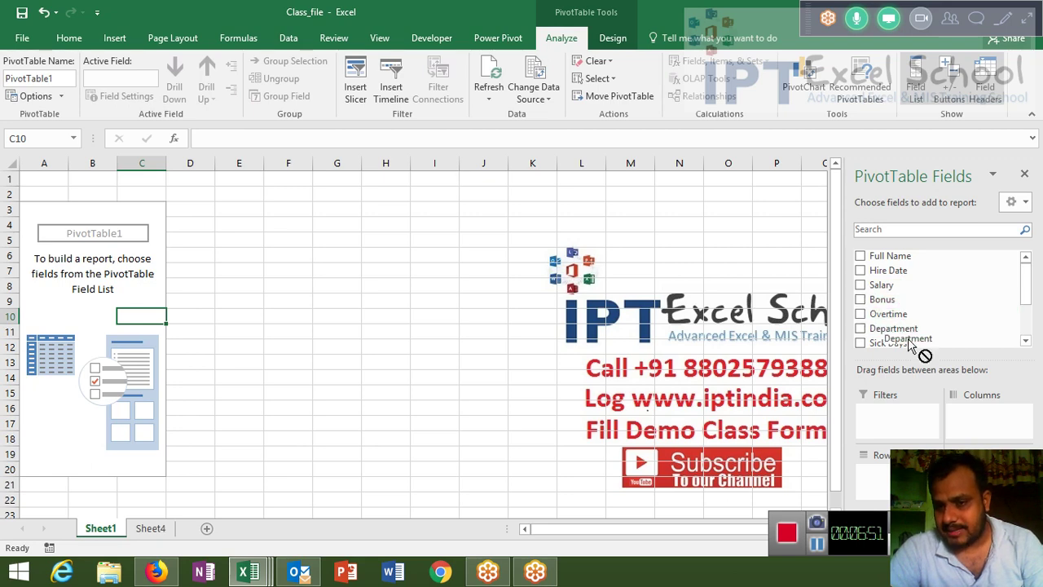
- Put Department in rows and Count of Full Name in values, totalling 104
drag(903, 328, 883, 479)
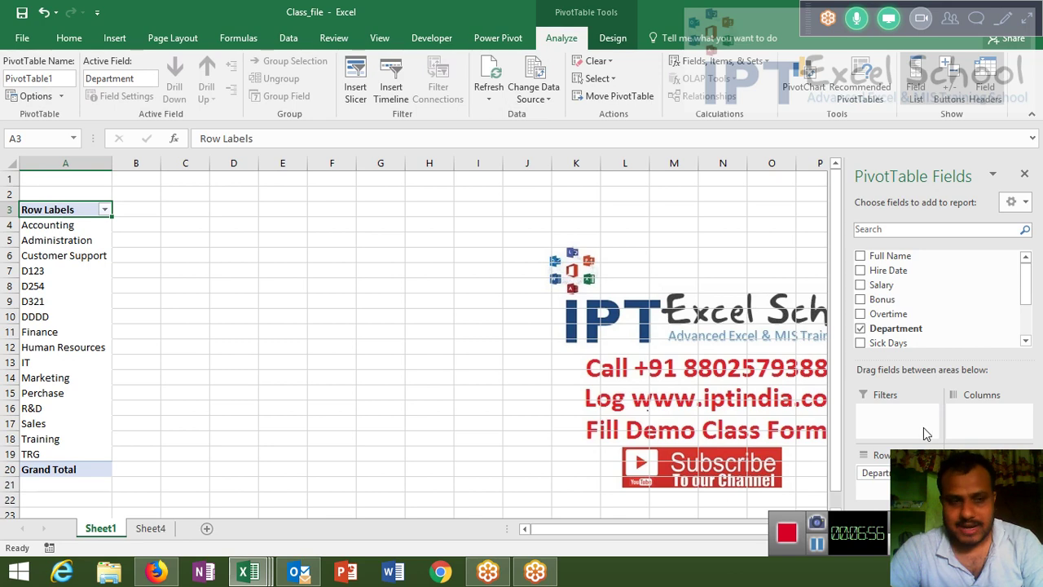
click(538, 472)
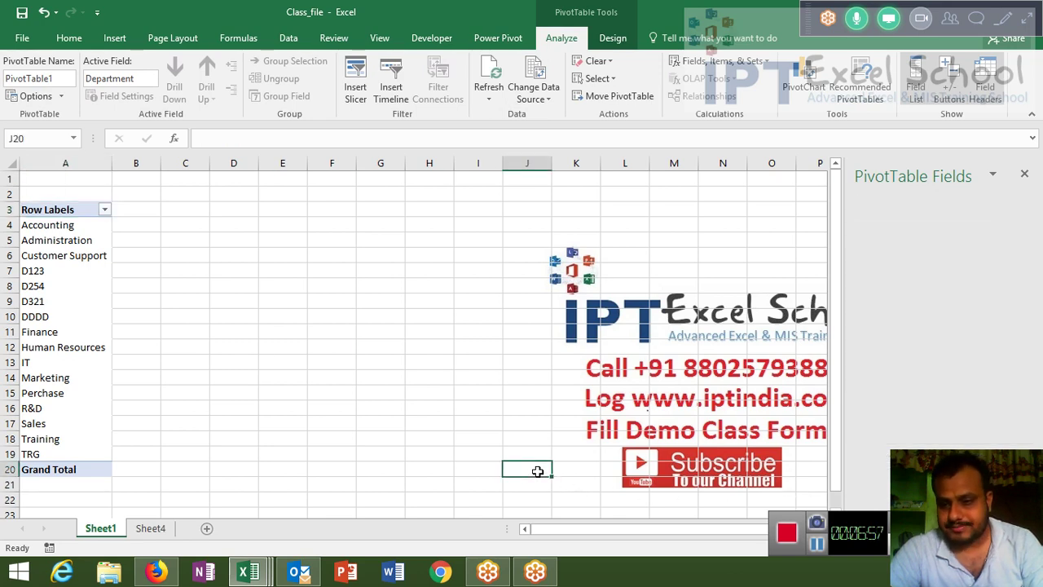
click(88, 301)
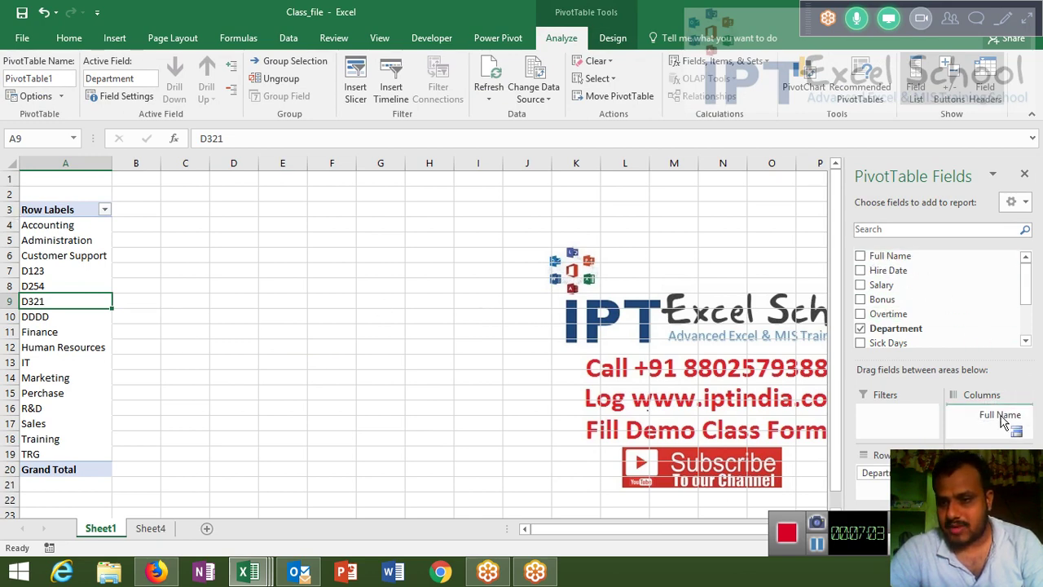
drag(876, 259, 961, 489)
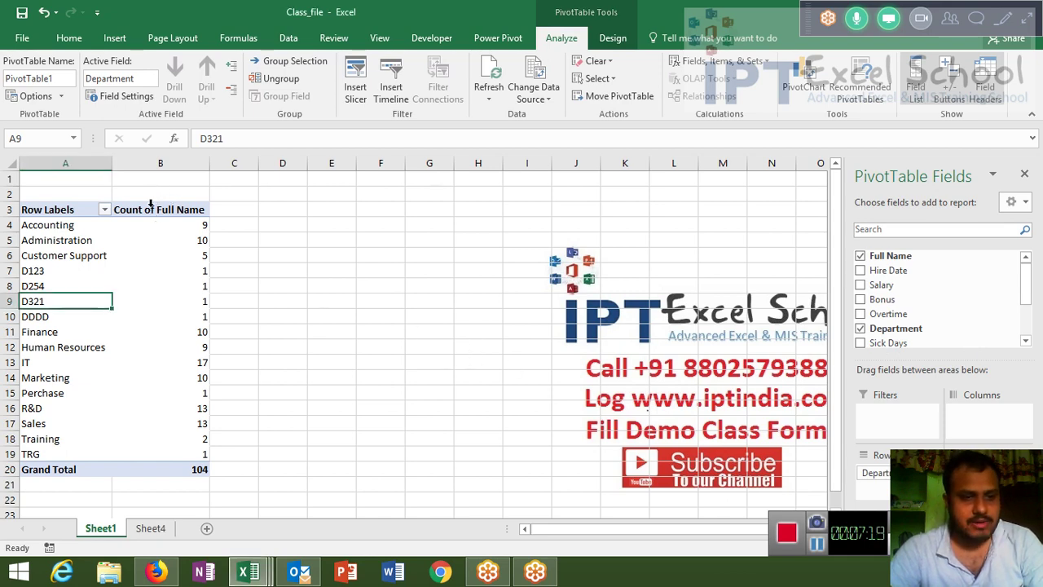
click(279, 244)
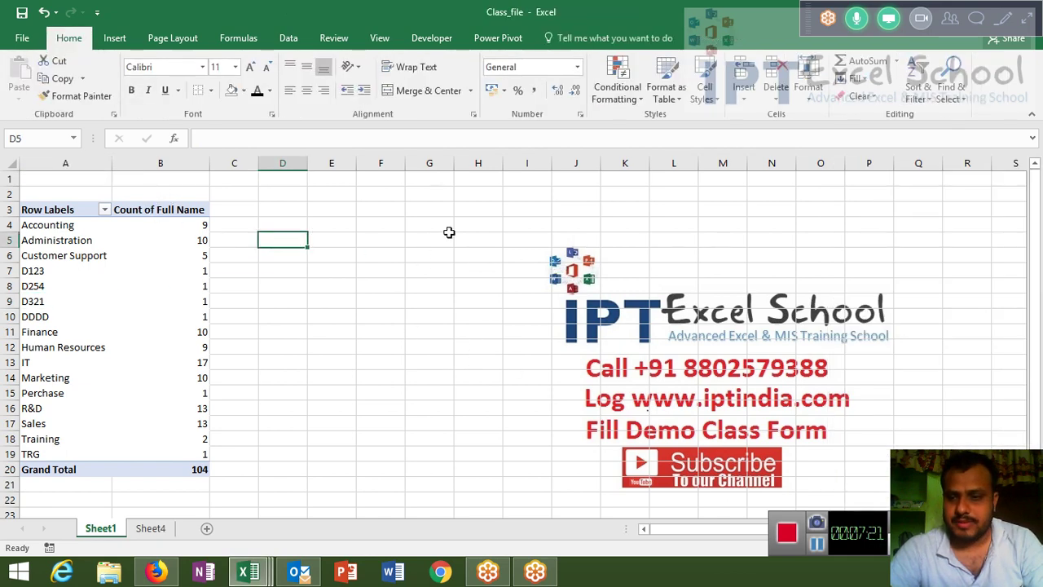
- Rename the Row Labels header to Name and Count of Full Name to Head_Count
click(53, 209)
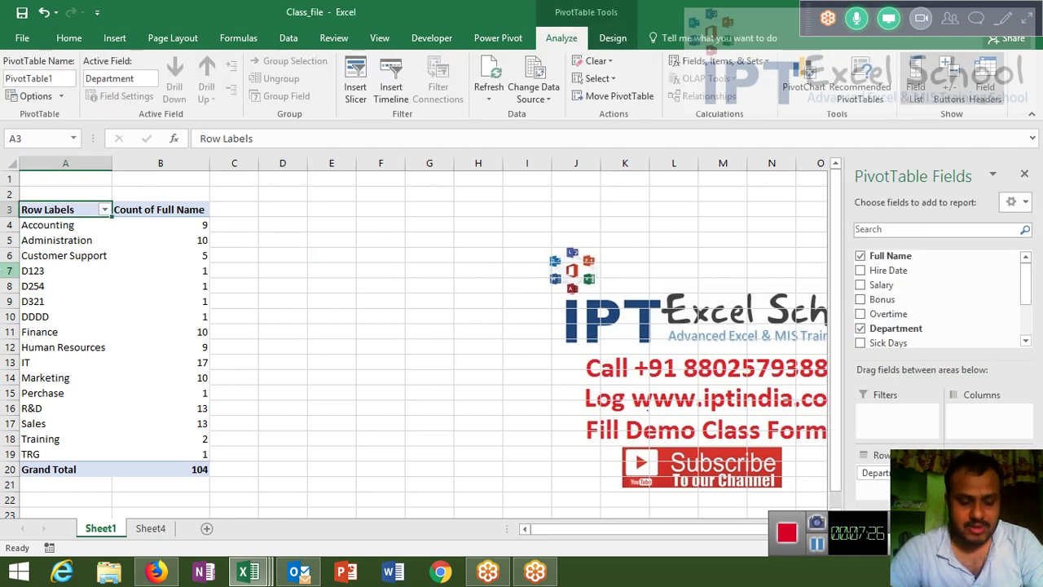
text(Name)
key(Tab)
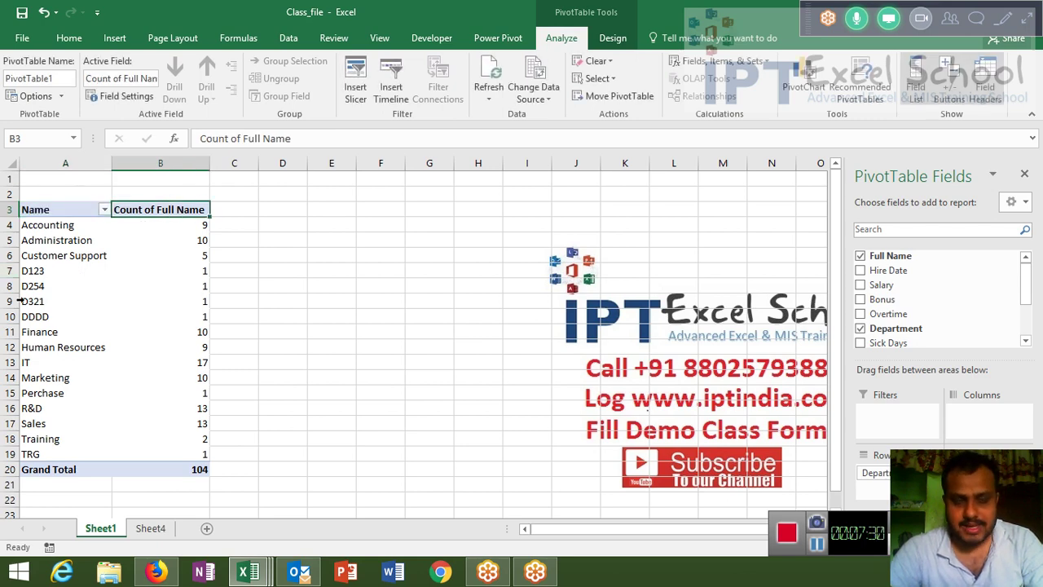
text(He)
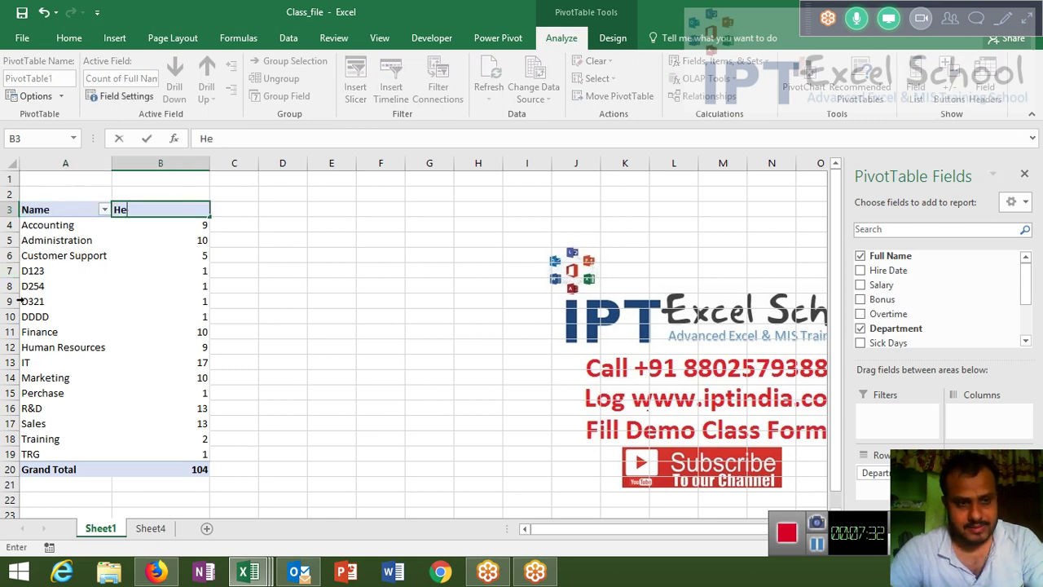
text(ad_)
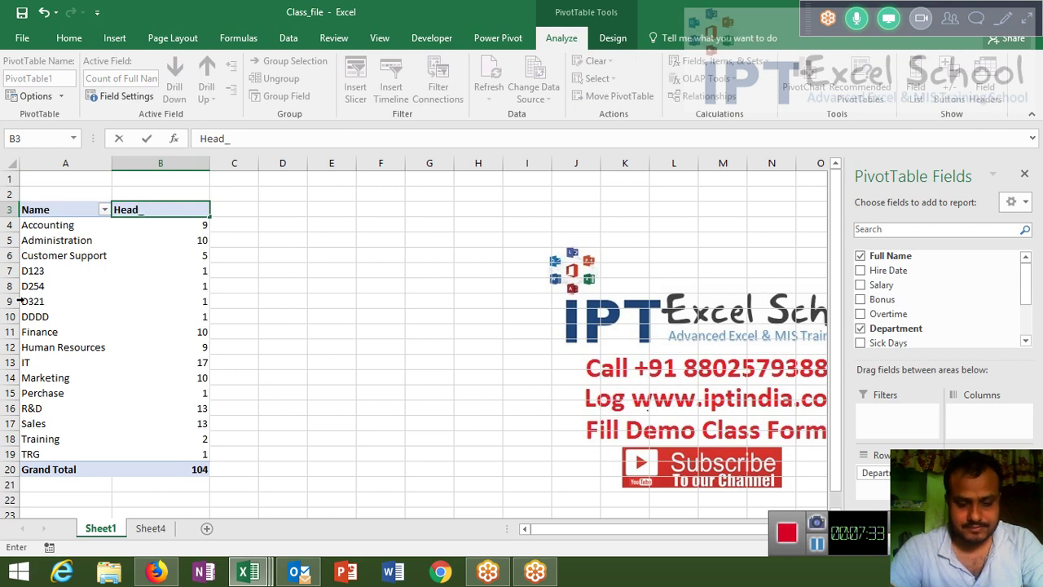
text(Count)
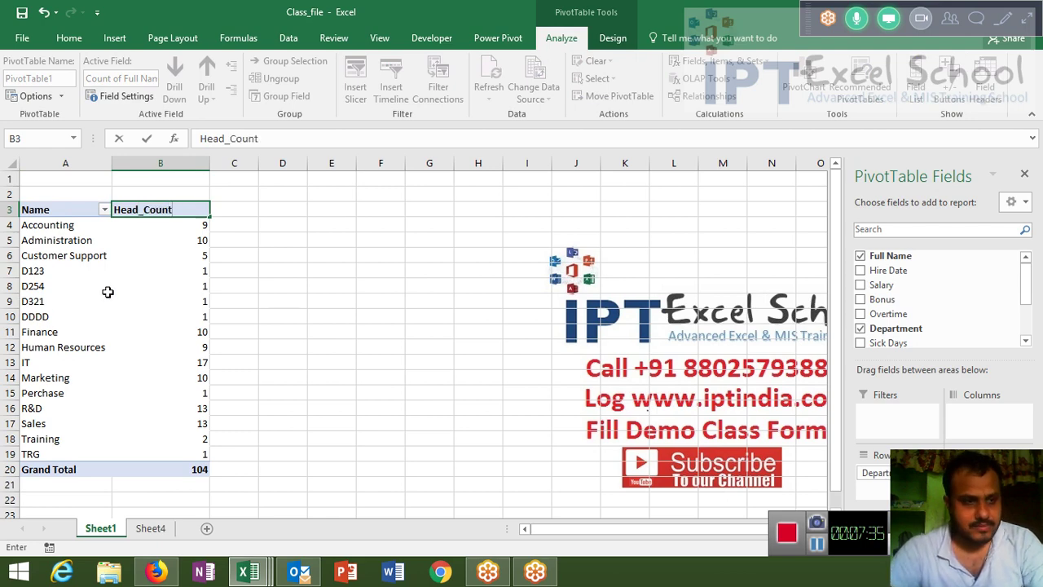
click(107, 291)
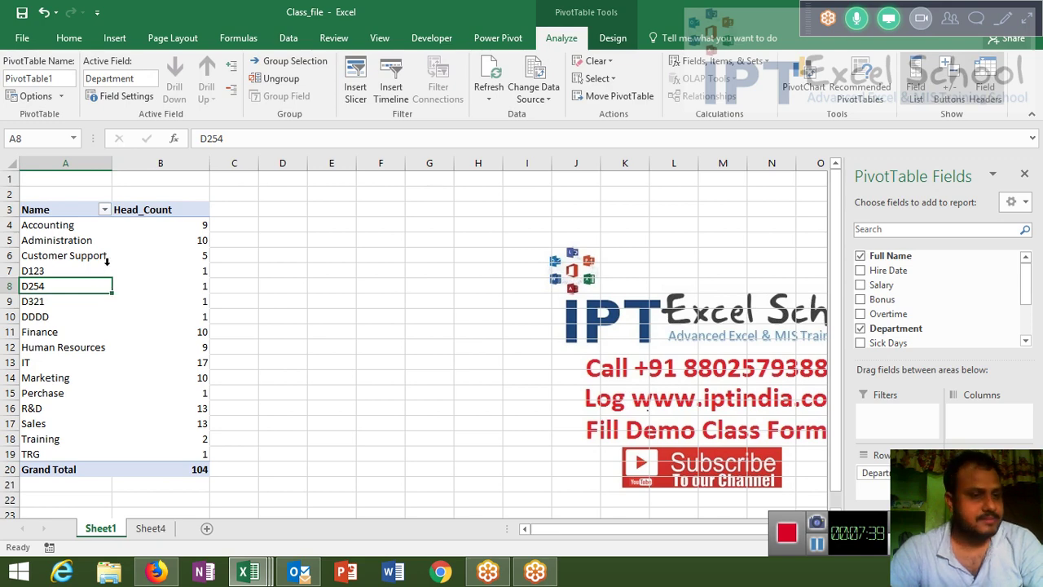
- Sort departments by Head_Count largest to smallest so IT leads with 17
click(202, 241)
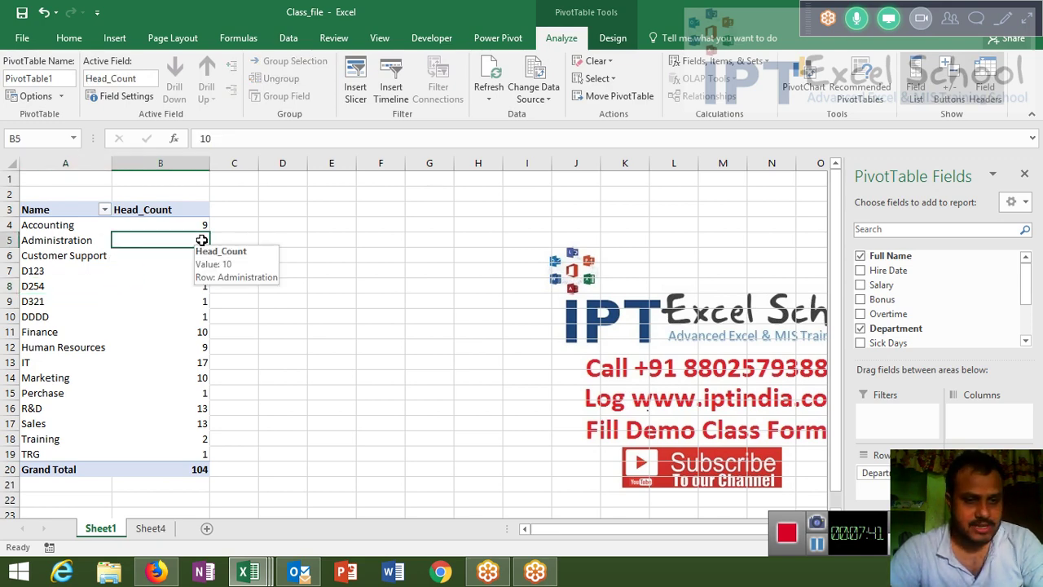
right_click(202, 243)
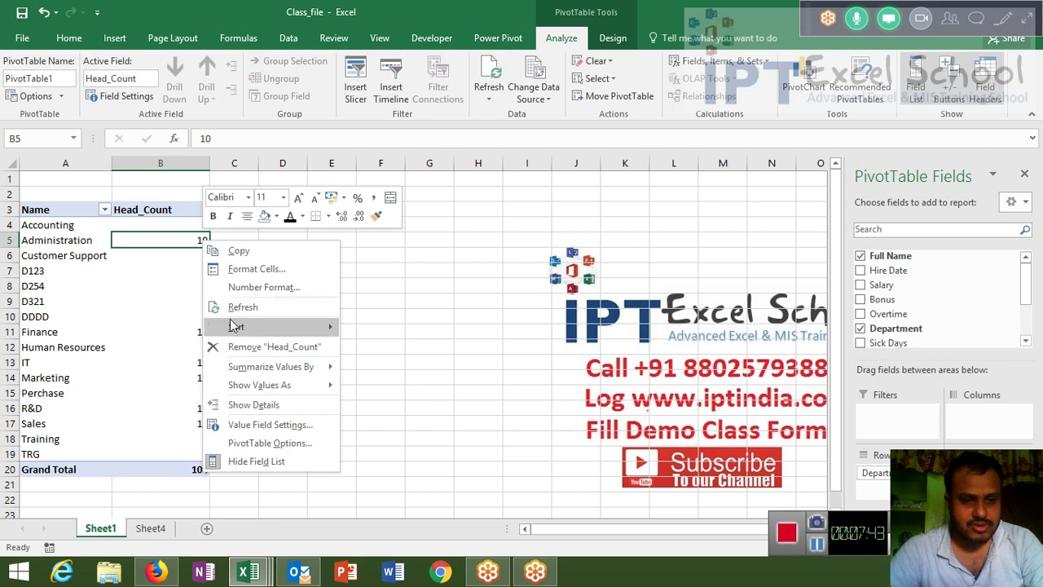
mouse_move(235, 327)
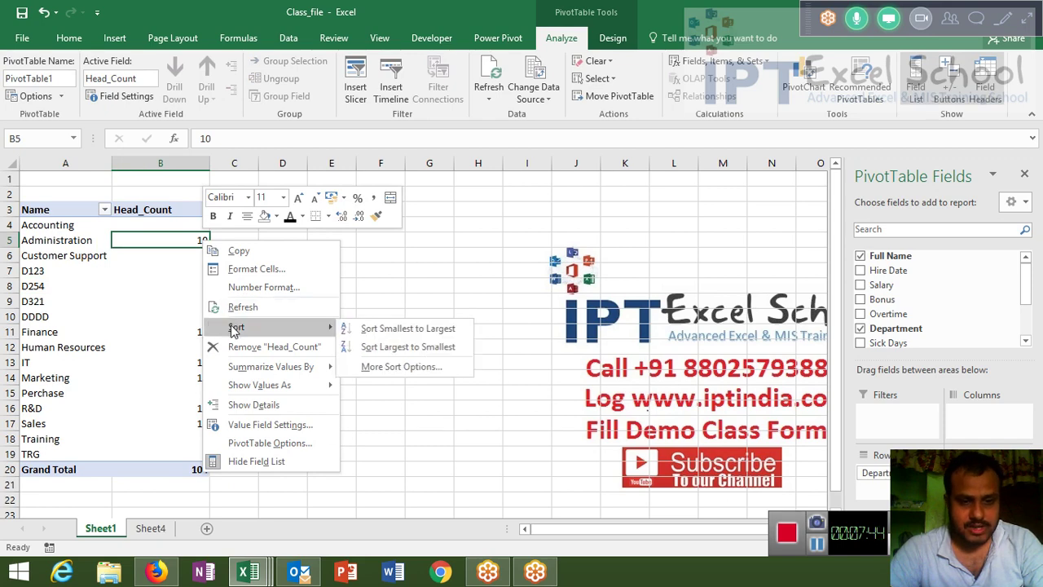
click(371, 329)
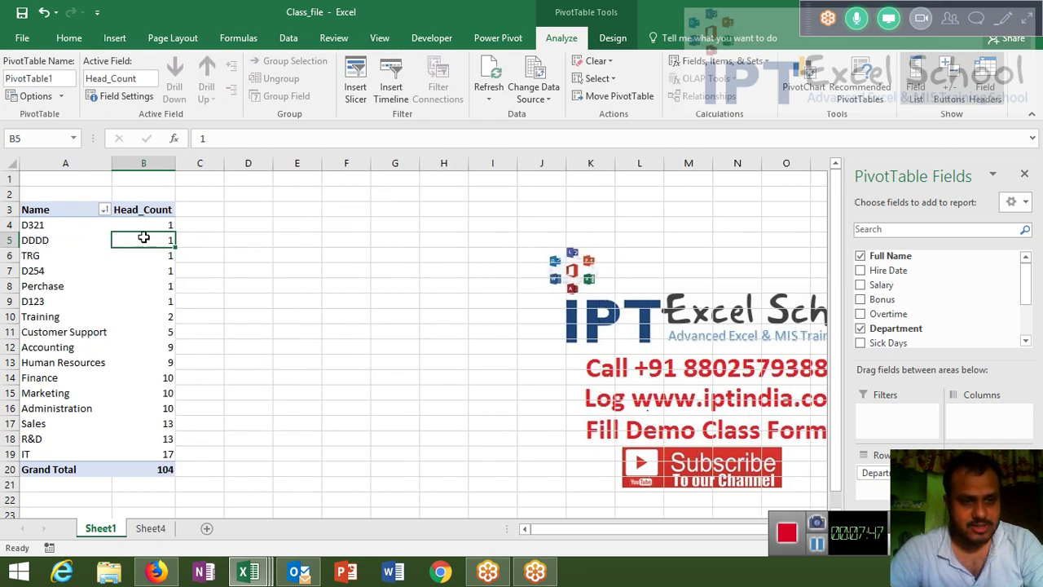
right_click(144, 241)
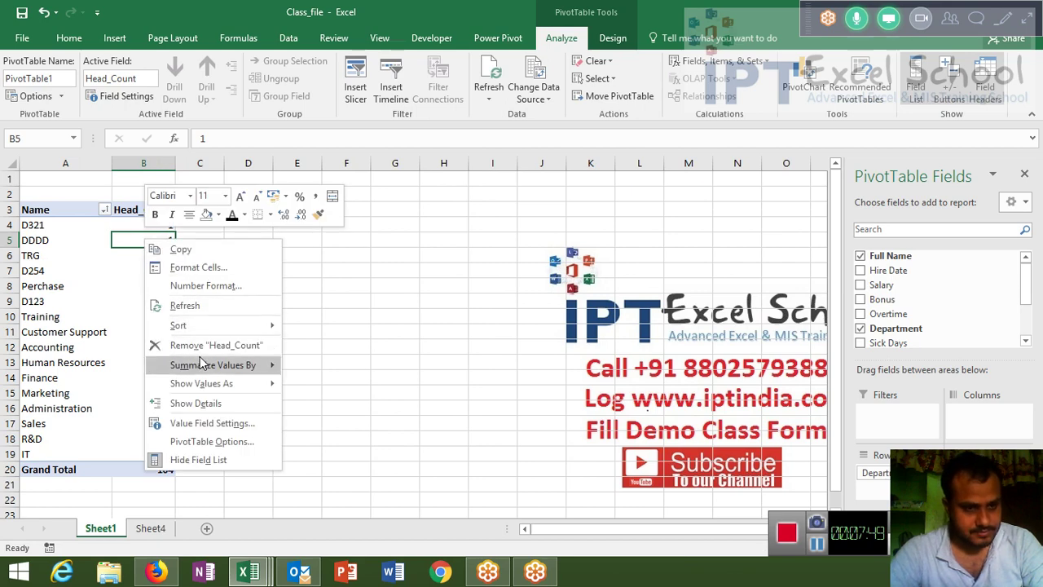
mouse_move(203, 372)
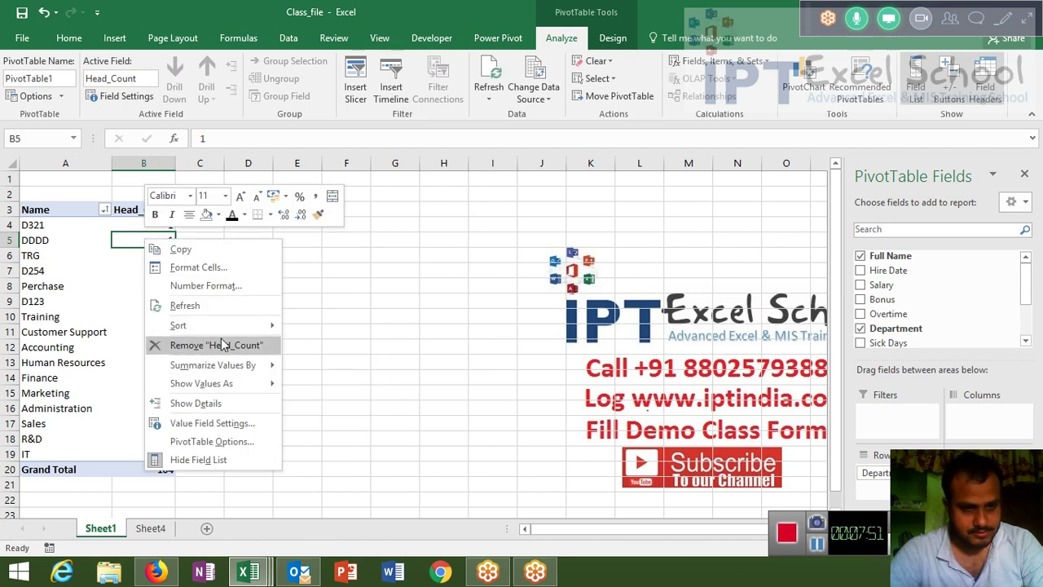
mouse_move(220, 329)
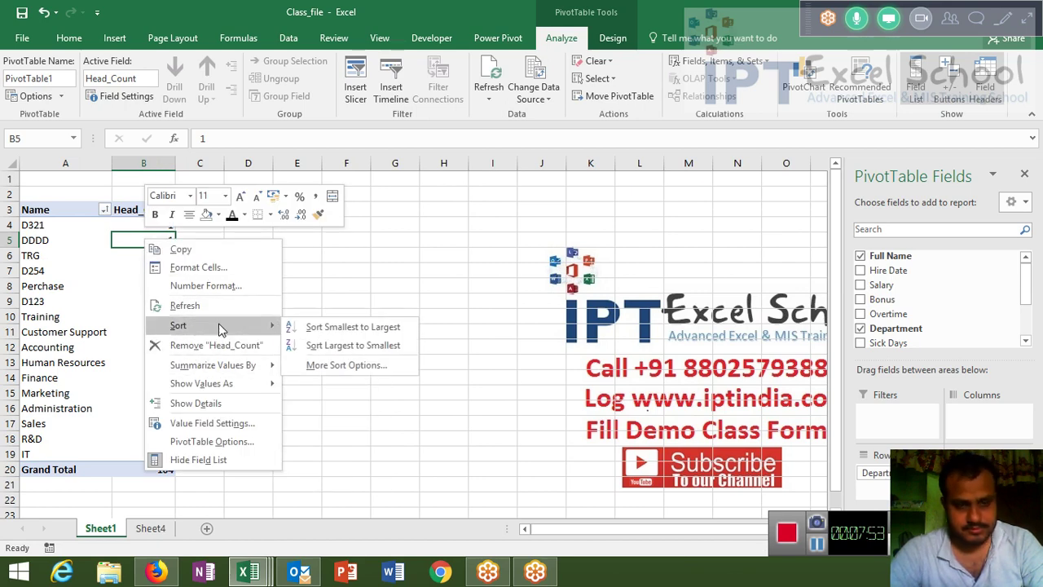
click(329, 346)
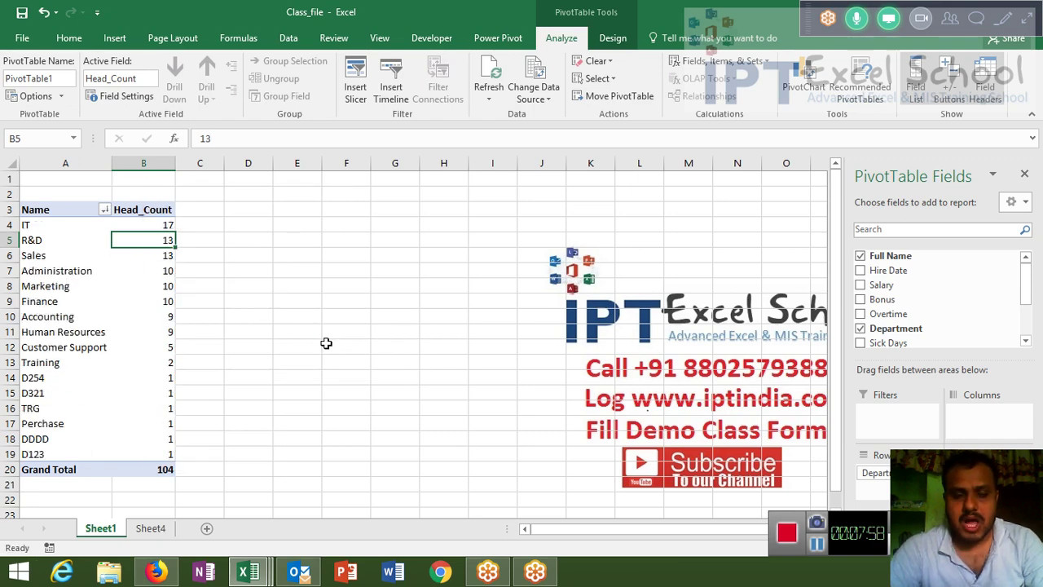
click(148, 528)
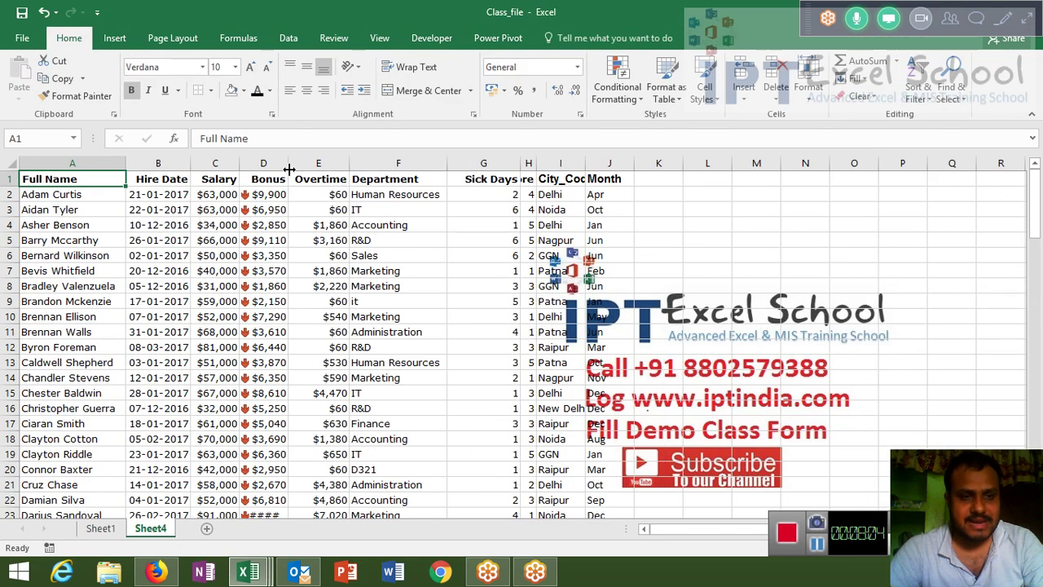
- Insert a PivotTable from Sheet4!$A$1:$J$105 onto a new worksheet, Sheet2
click(106, 42)
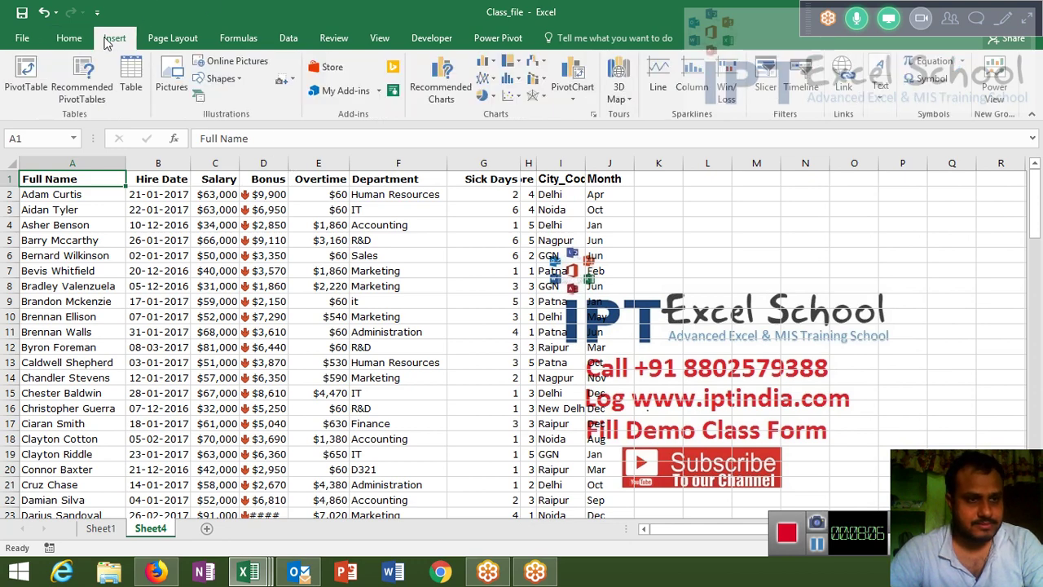
click(41, 68)
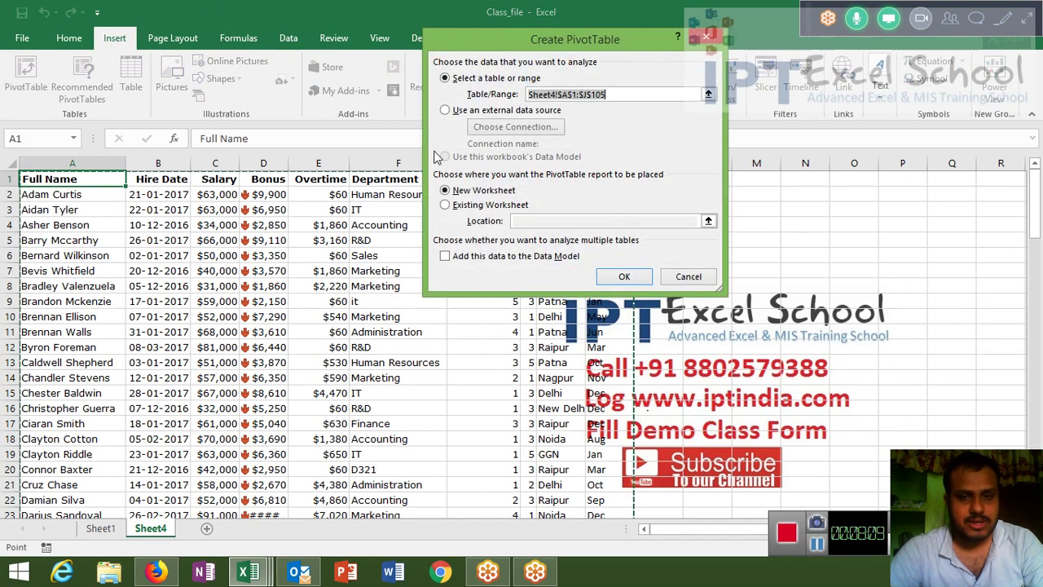
click(640, 277)
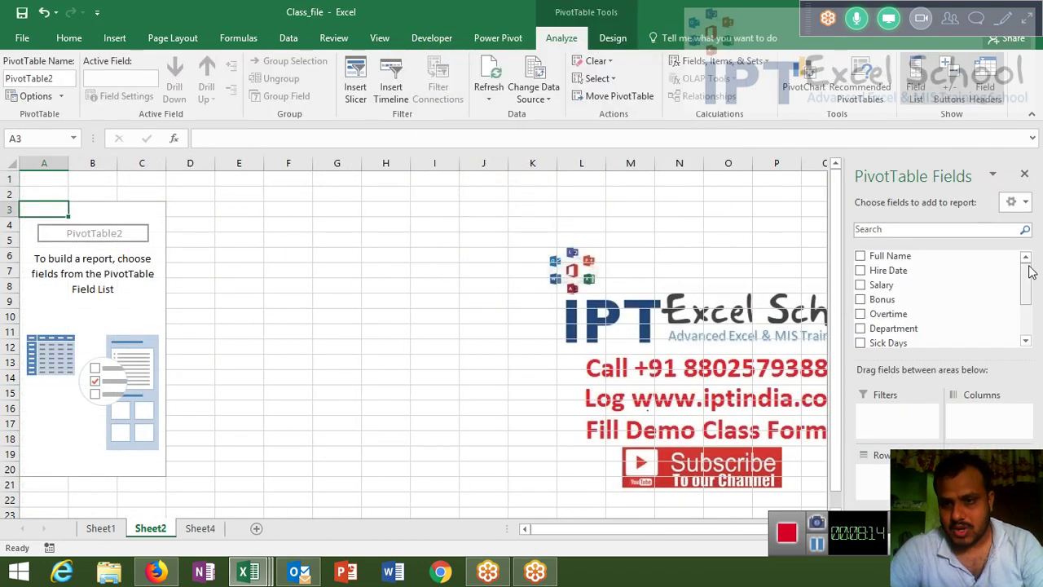
drag(1028, 272, 1028, 305)
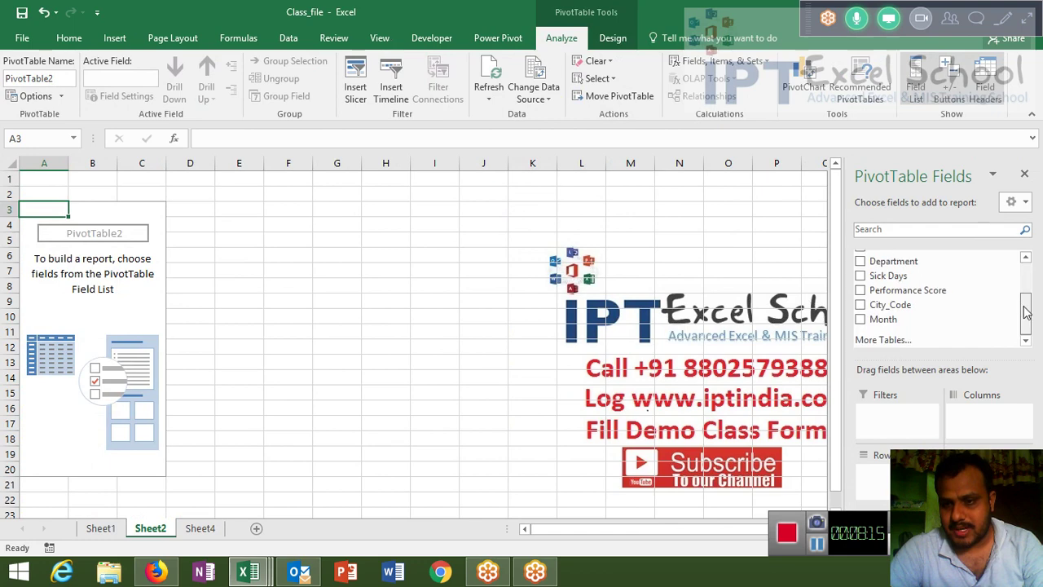
- Add Month to Rows and Full Name to Values to count employees per month, totalling 104
click(859, 318)
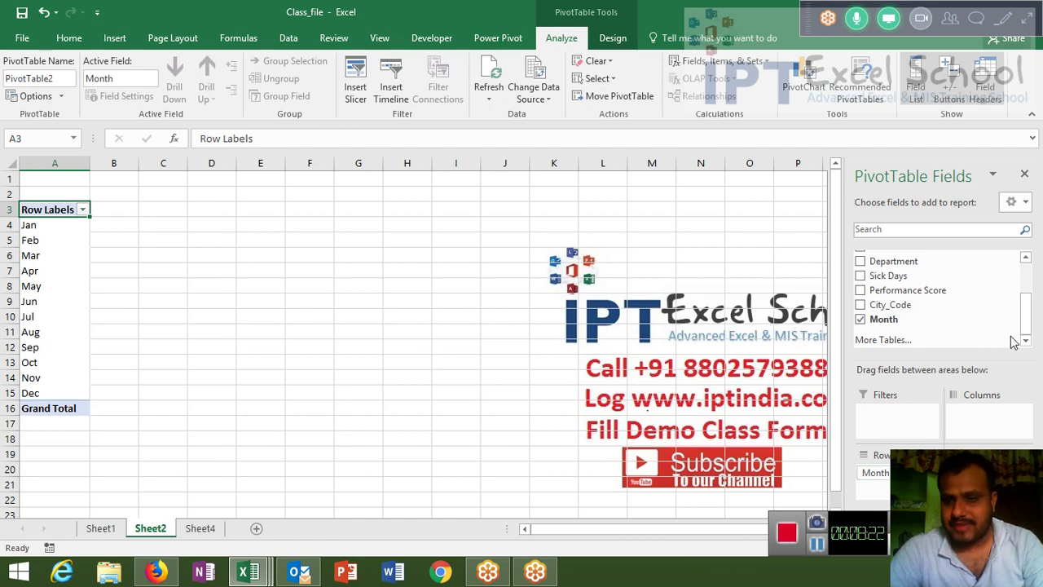
drag(1028, 330, 1027, 298)
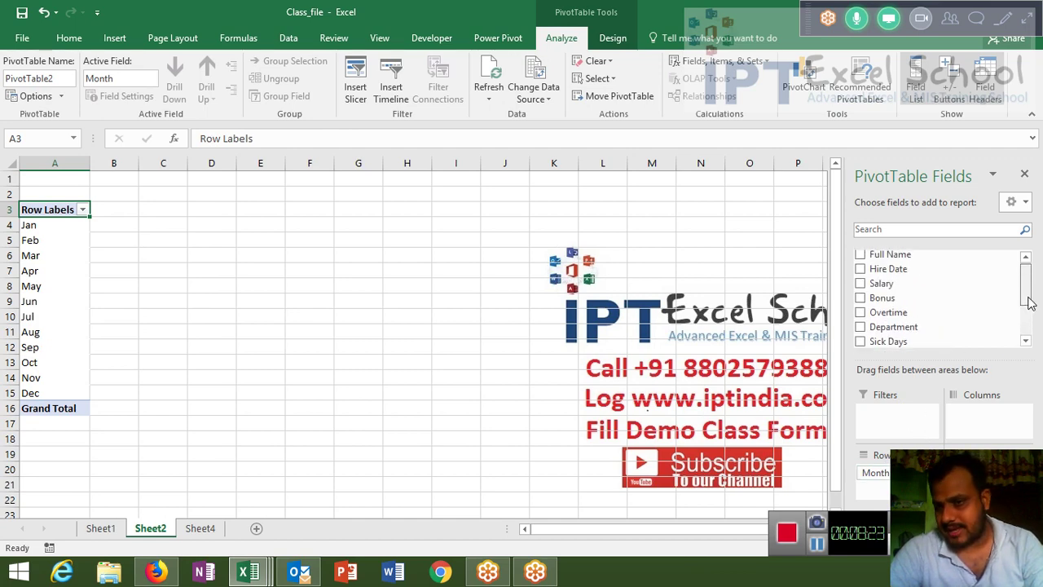
drag(956, 259, 978, 481)
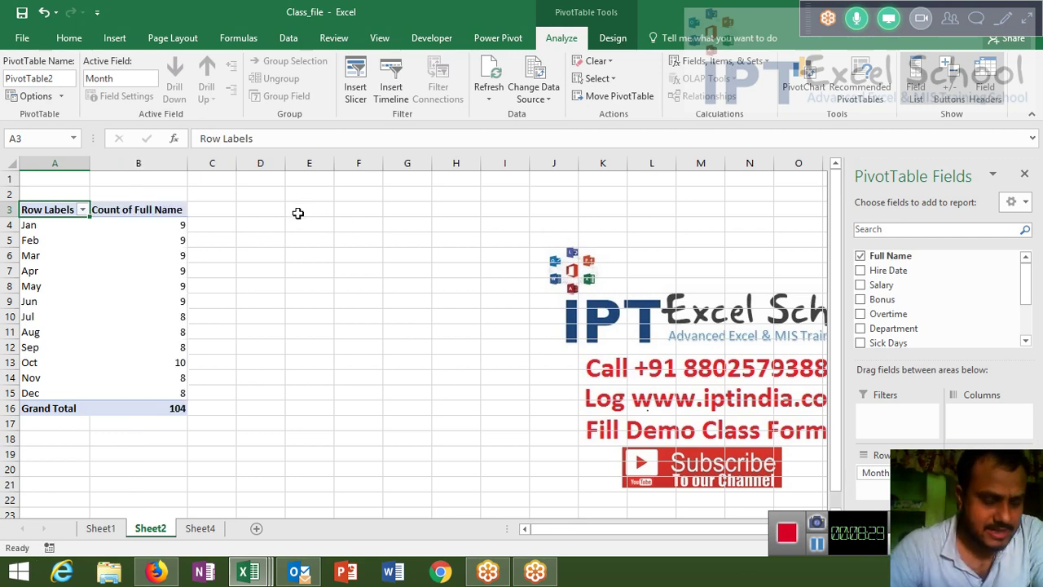
click(47, 257)
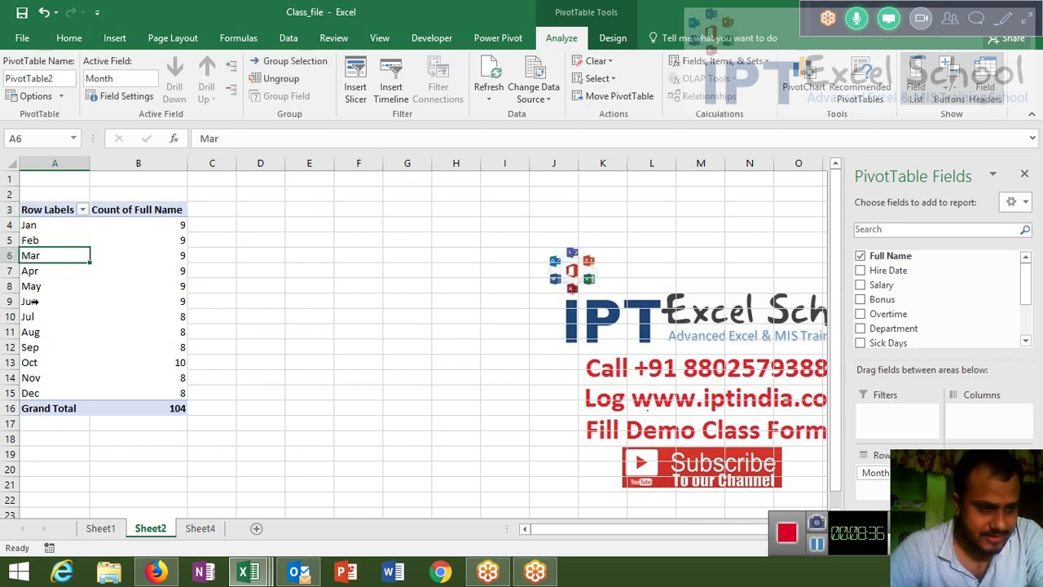
- Sort the month row labels A to Z, then check the Apr label's options without changing anything
right_click(52, 257)
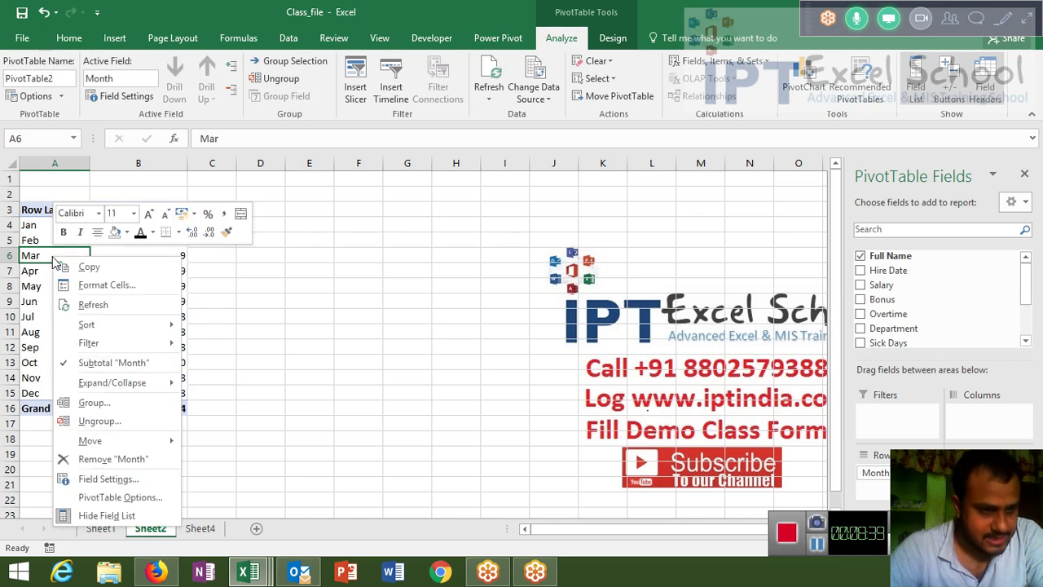
mouse_move(95, 325)
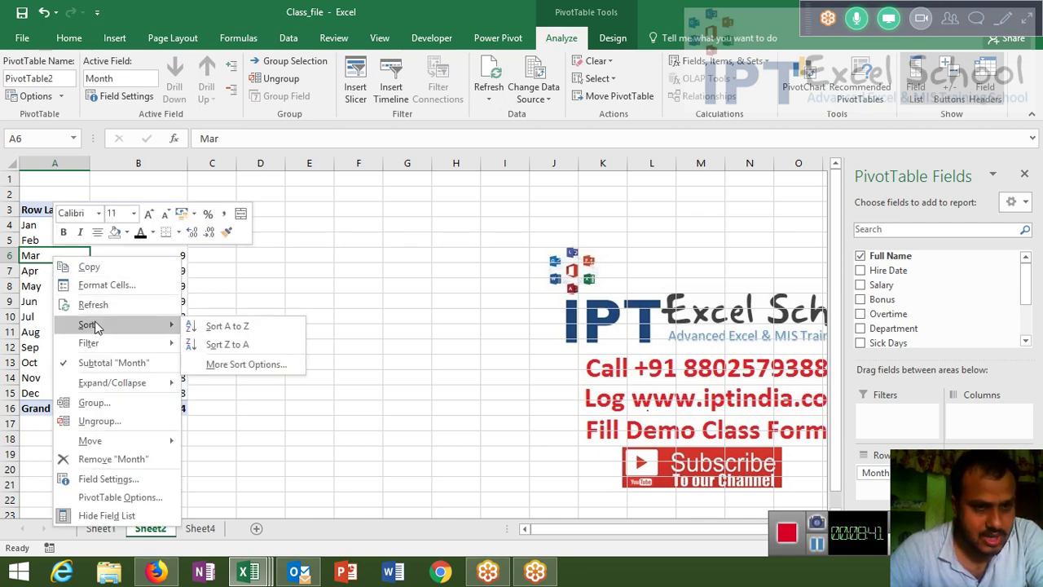
click(218, 327)
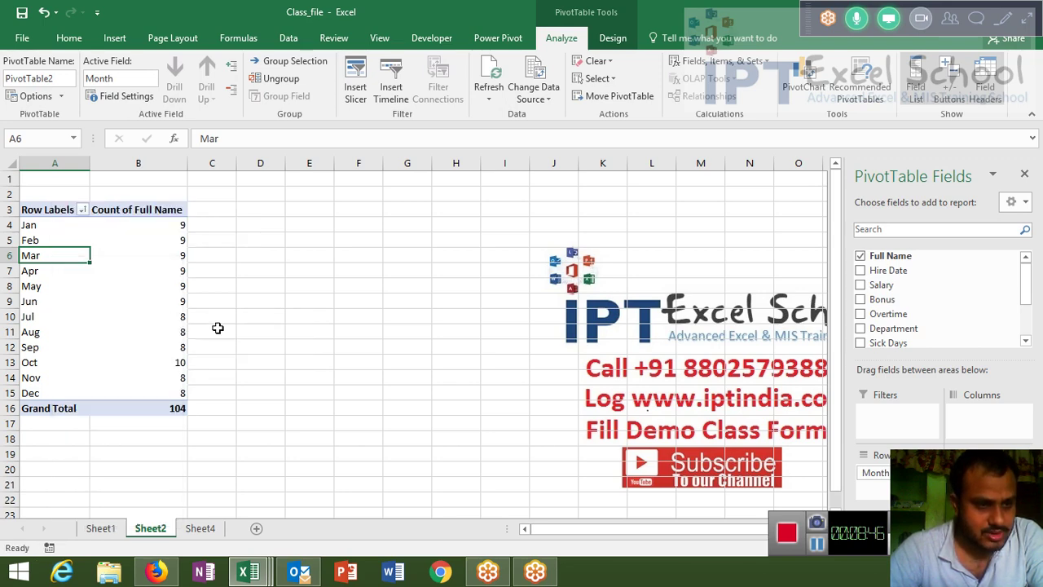
click(52, 273)
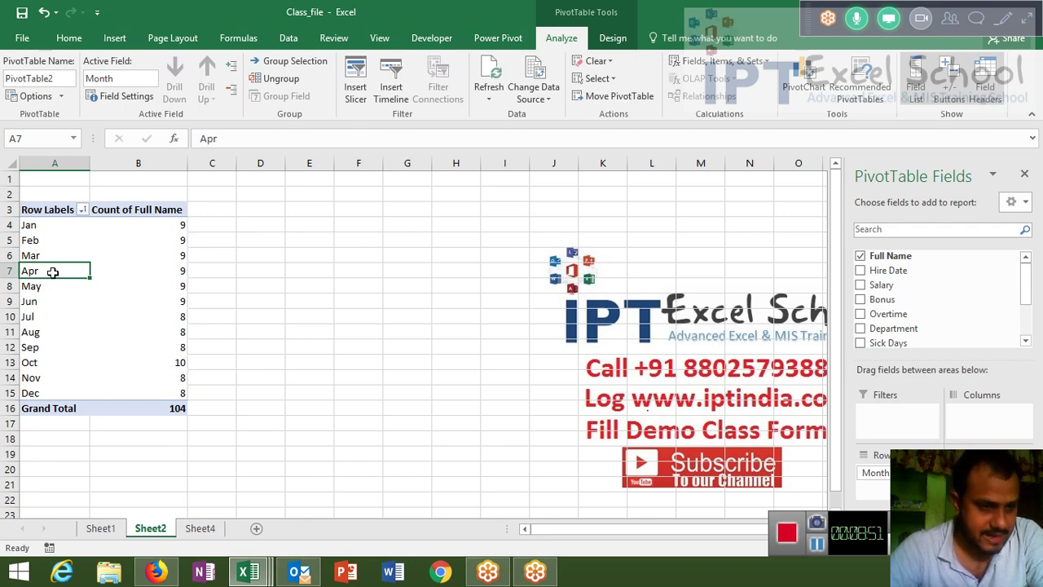
right_click(53, 275)
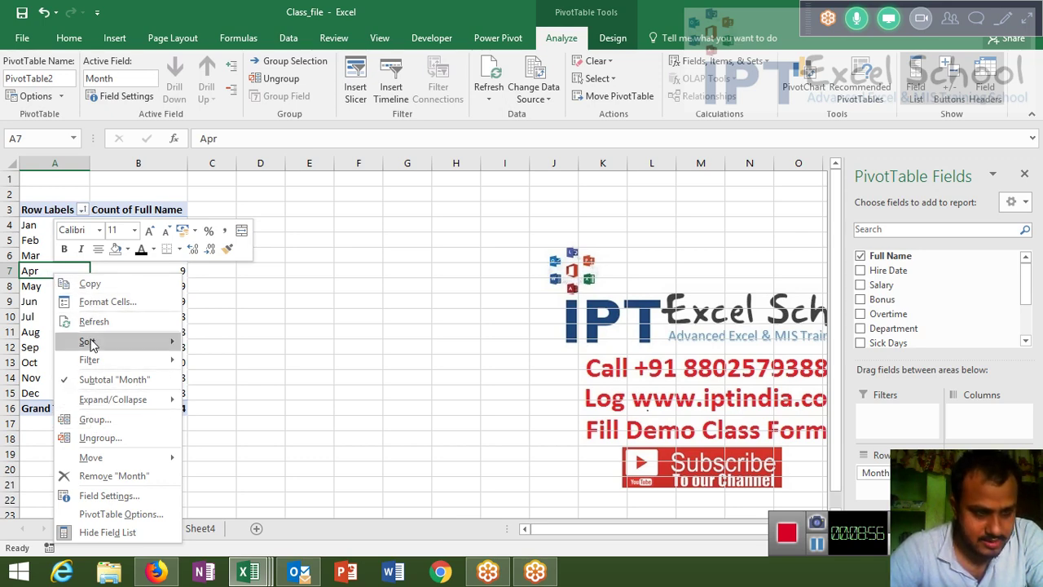
key(Escape)
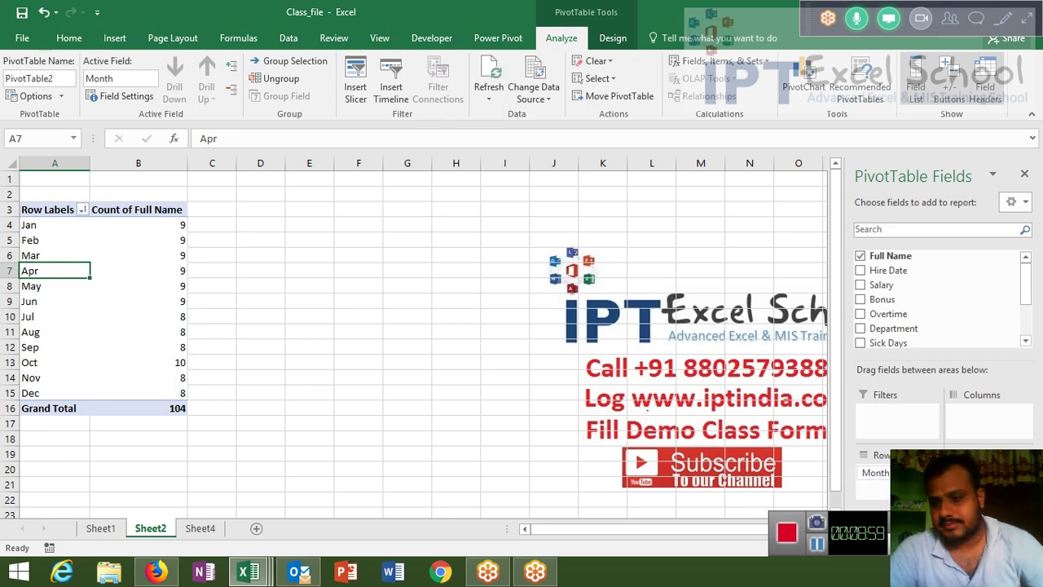
- Move Month to Columns and add Department to Rows for a department-by-month count cross-tab
drag(969, 430, 969, 429)
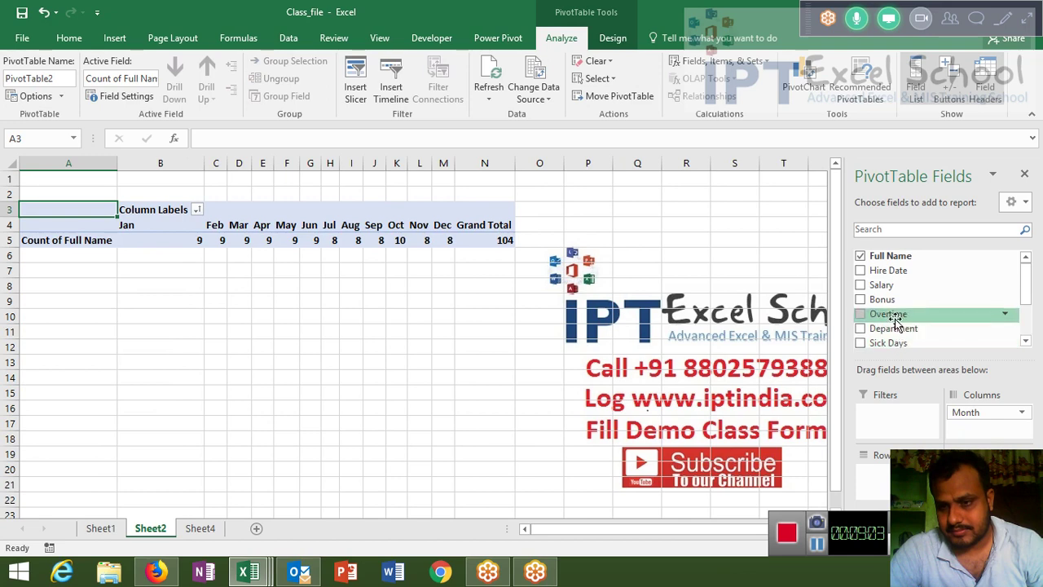
drag(893, 328, 876, 481)
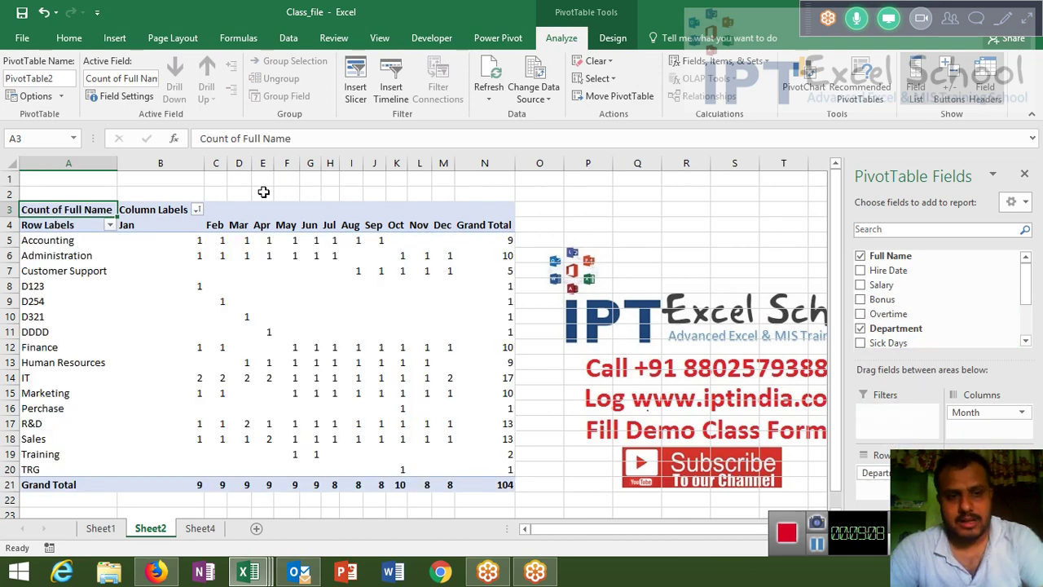
mouse_move(261, 242)
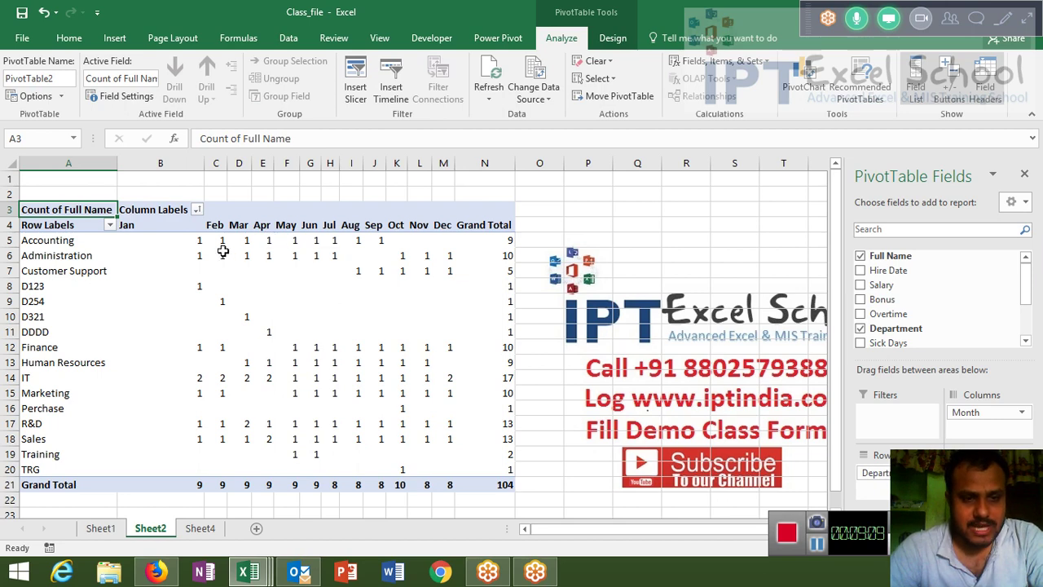
click(248, 255)
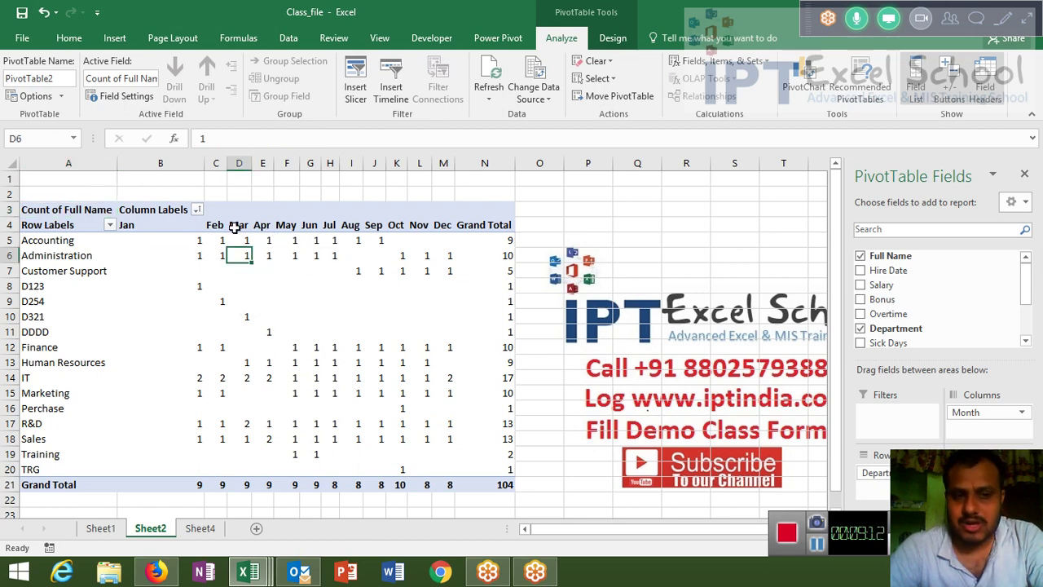
- Sort the month column headers A to Z from the Mar header
click(236, 230)
right_click(236, 230)
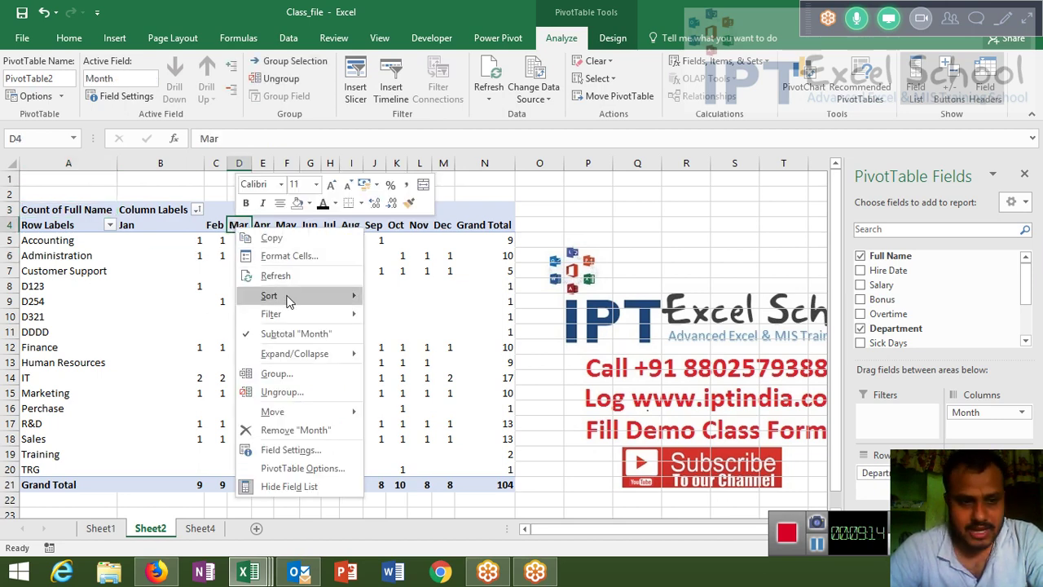
mouse_move(293, 297)
click(400, 301)
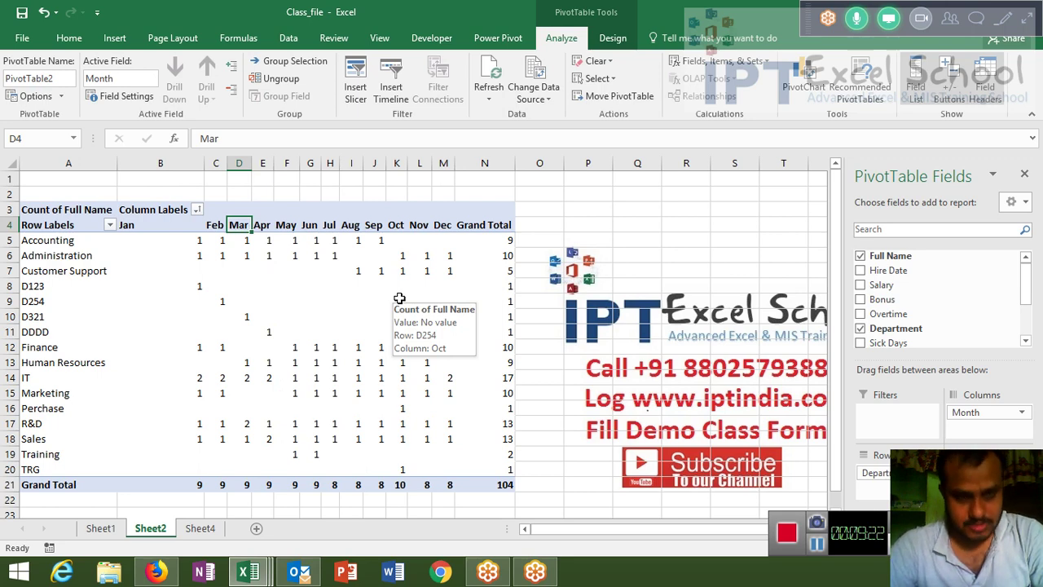
- Switch the Month field to Manual sorting in More Sort Options
click(417, 227)
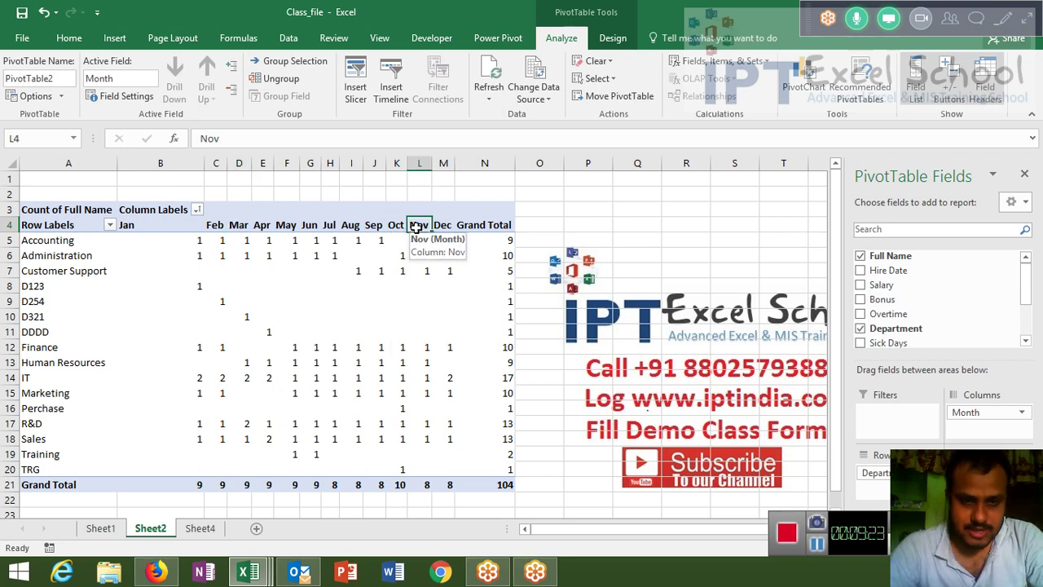
right_click(416, 227)
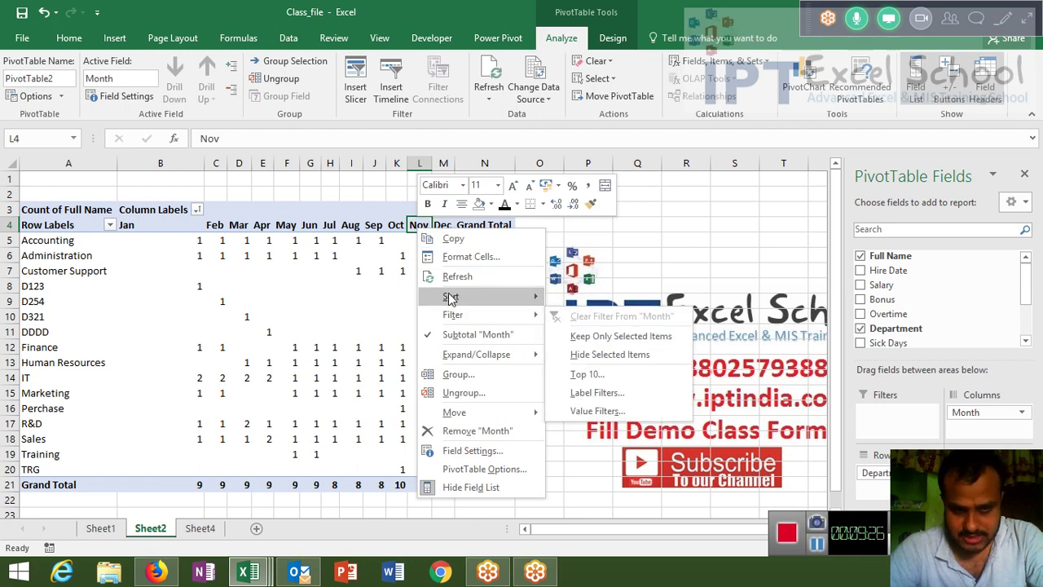
mouse_move(489, 296)
click(617, 337)
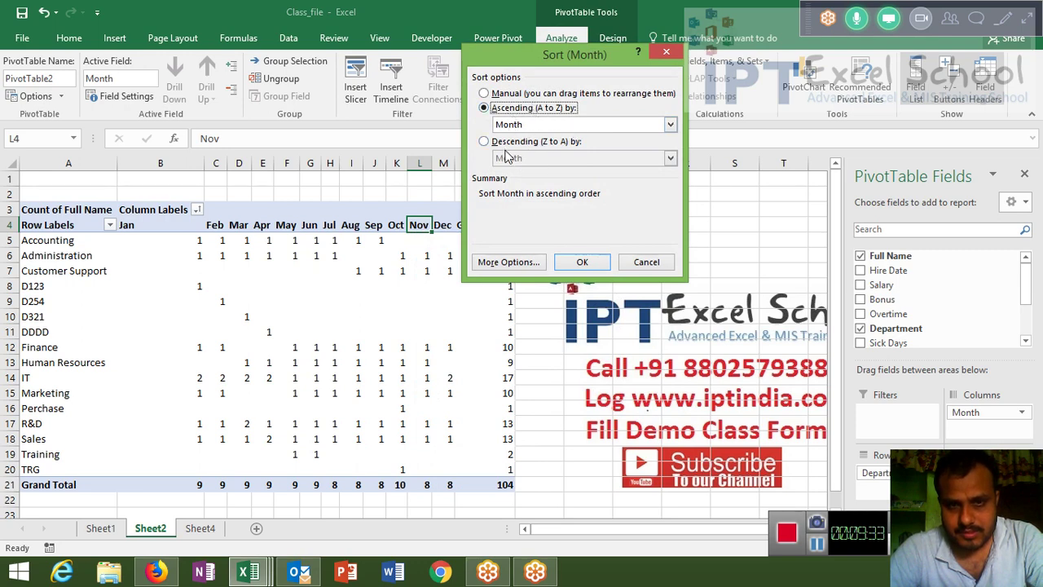
click(486, 94)
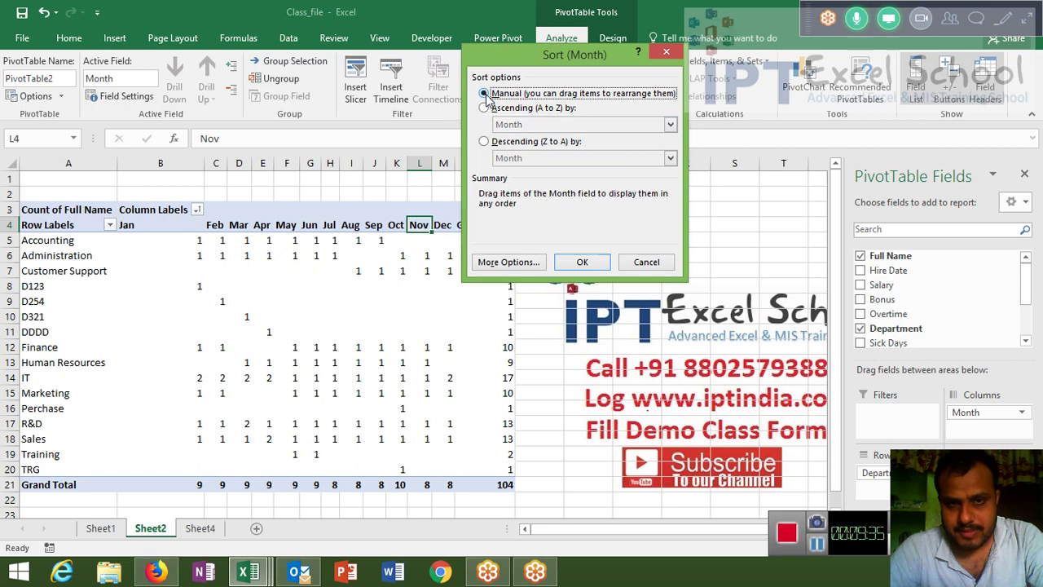
click(585, 262)
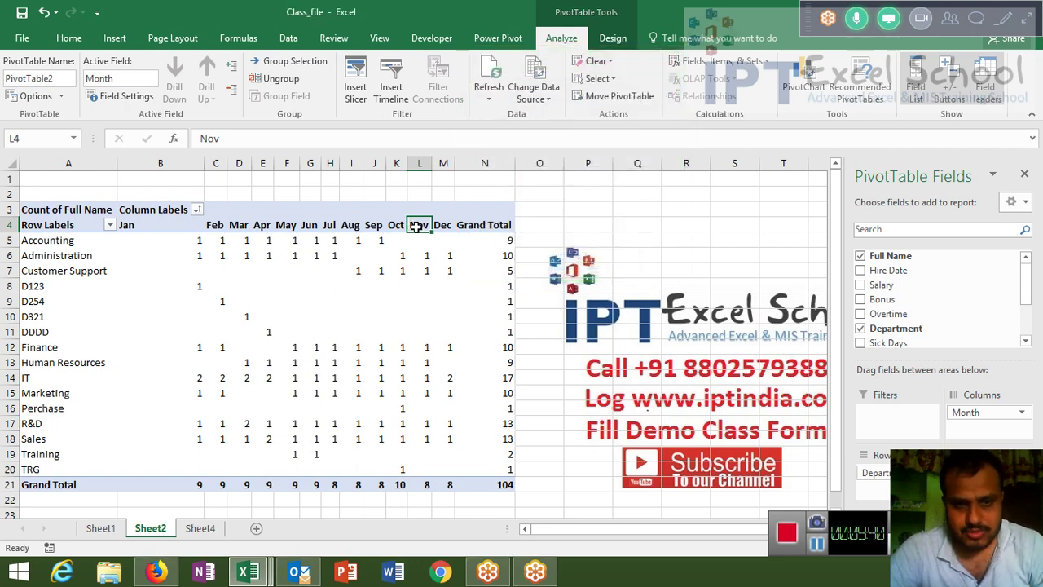
- Select the Sep to Nov headers, cancelling the Show Detail prompt and the Move options
drag(419, 225, 370, 226)
double_click(372, 226)
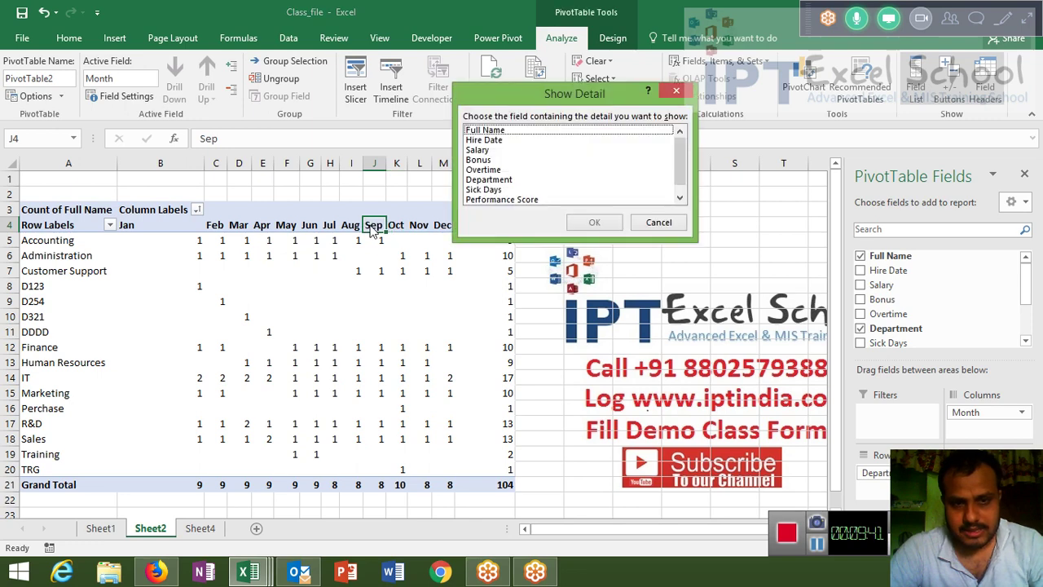
key(Escape)
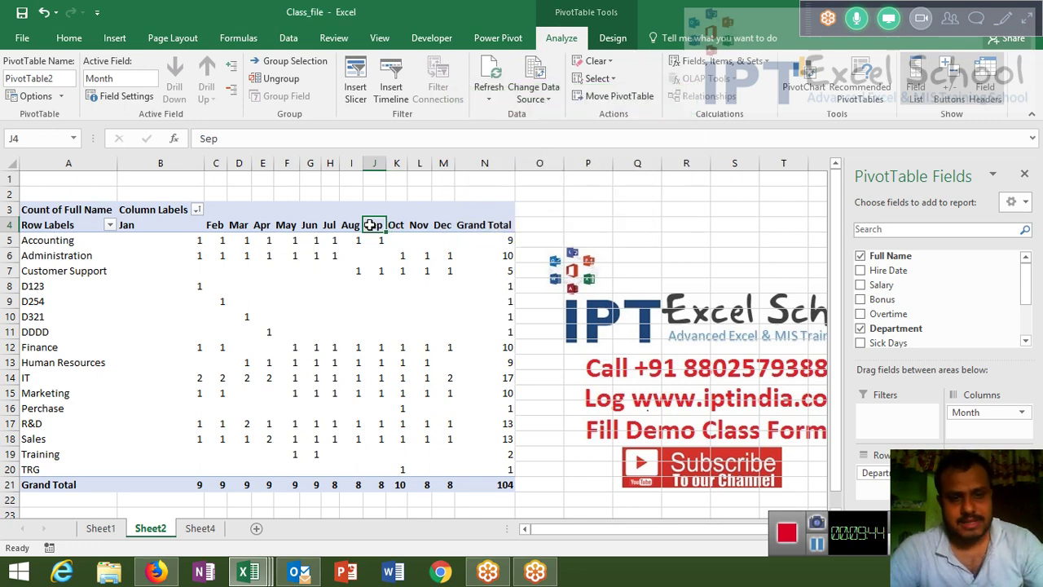
right_click(372, 229)
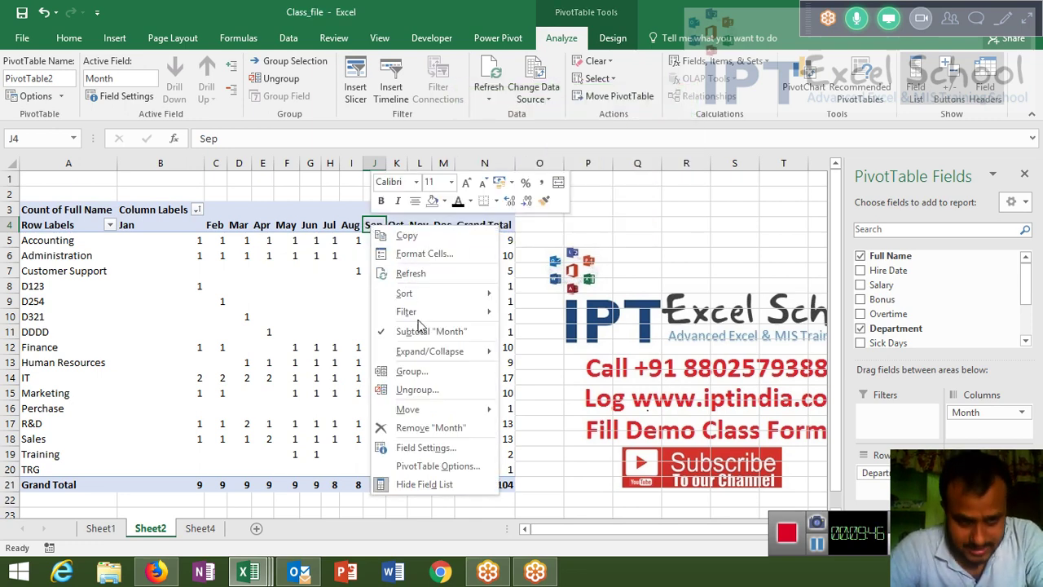
mouse_move(434, 407)
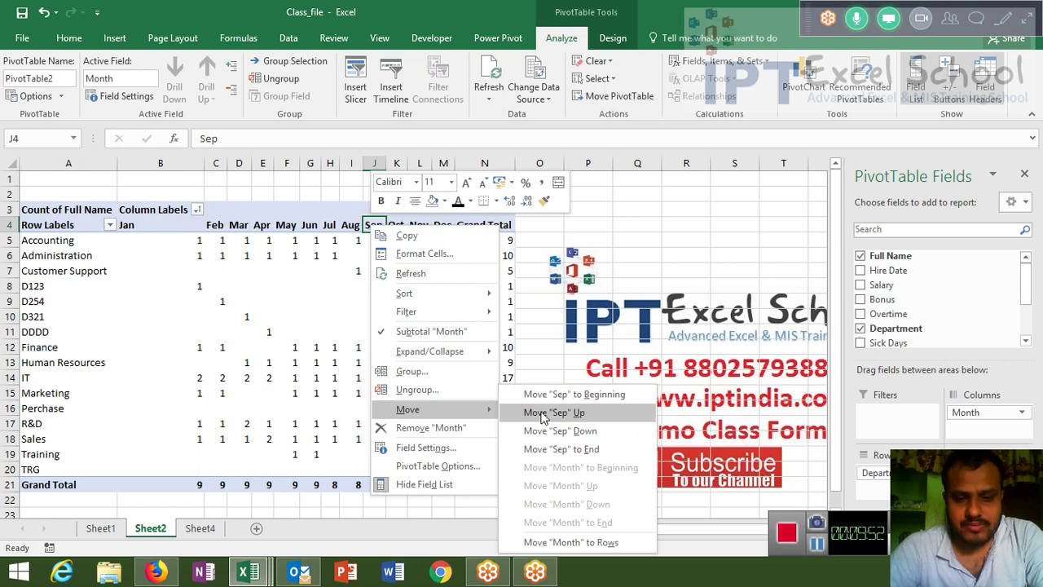
key(Escape)
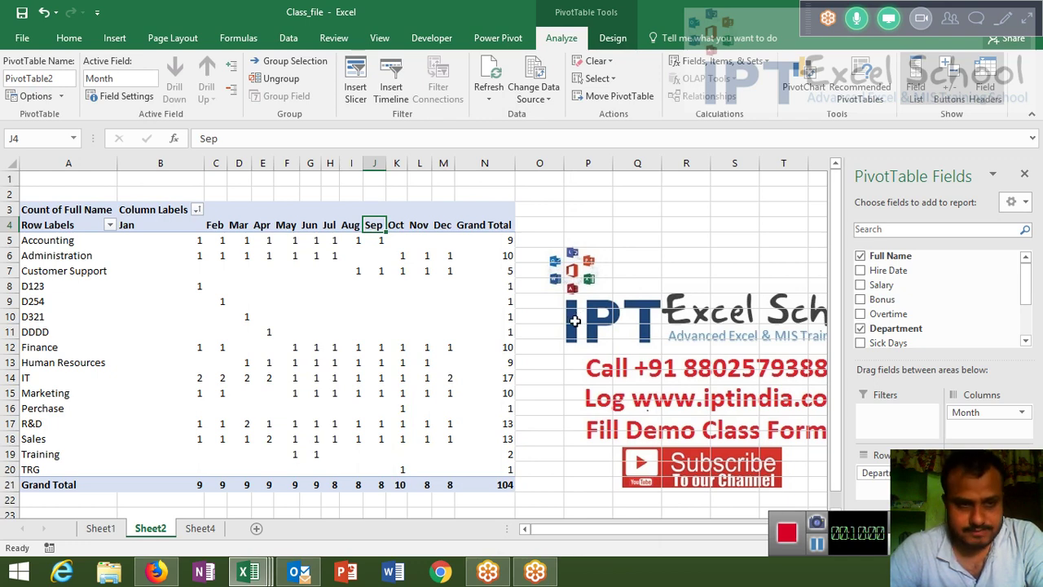
- Select the Human Resources count cells around Jul
click(389, 361)
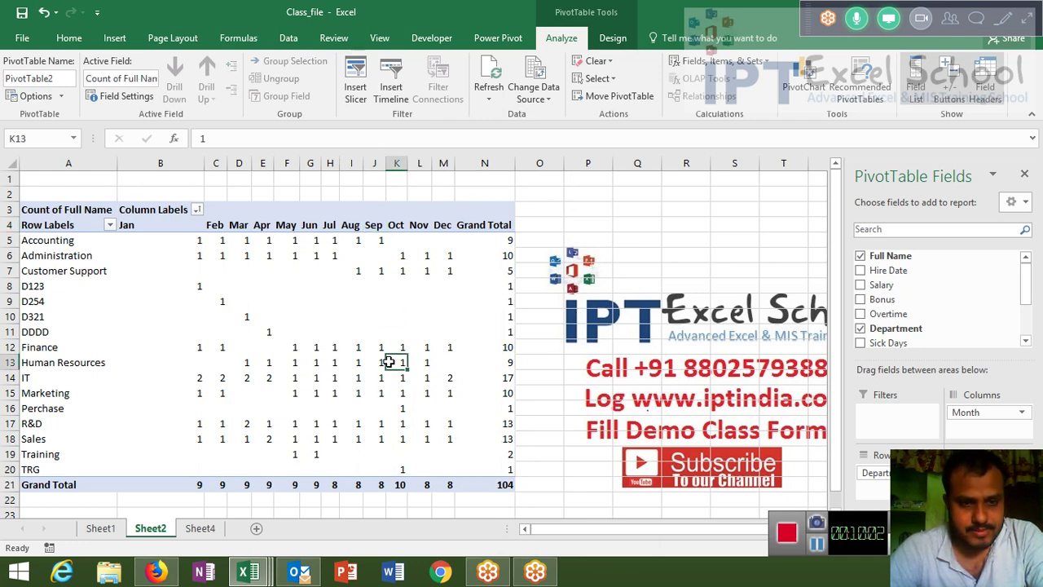
click(354, 364)
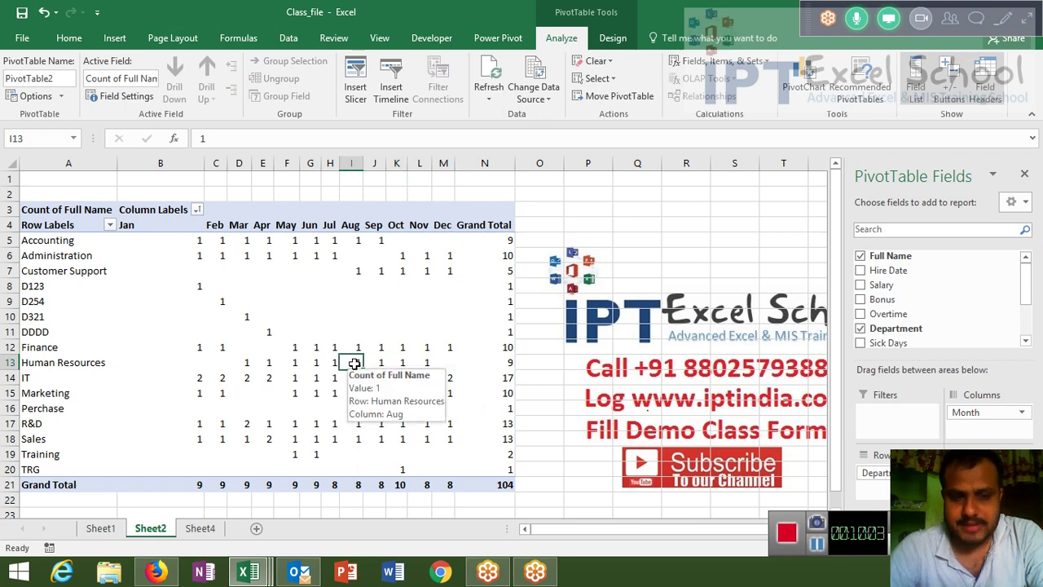
click(329, 364)
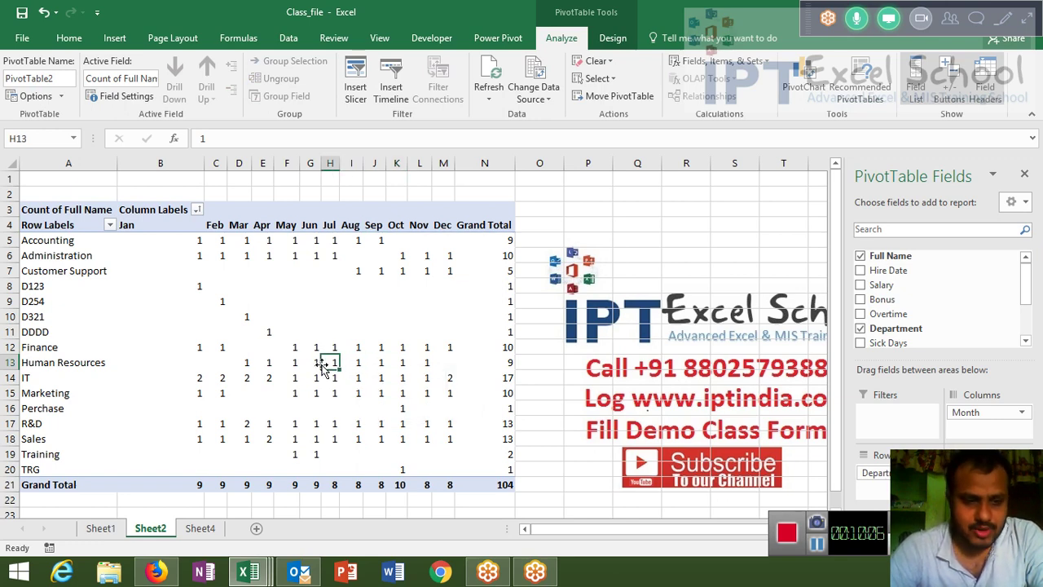
- Delete the Sheet2 worksheet and confirm the permanent deletion
right_click(147, 531)
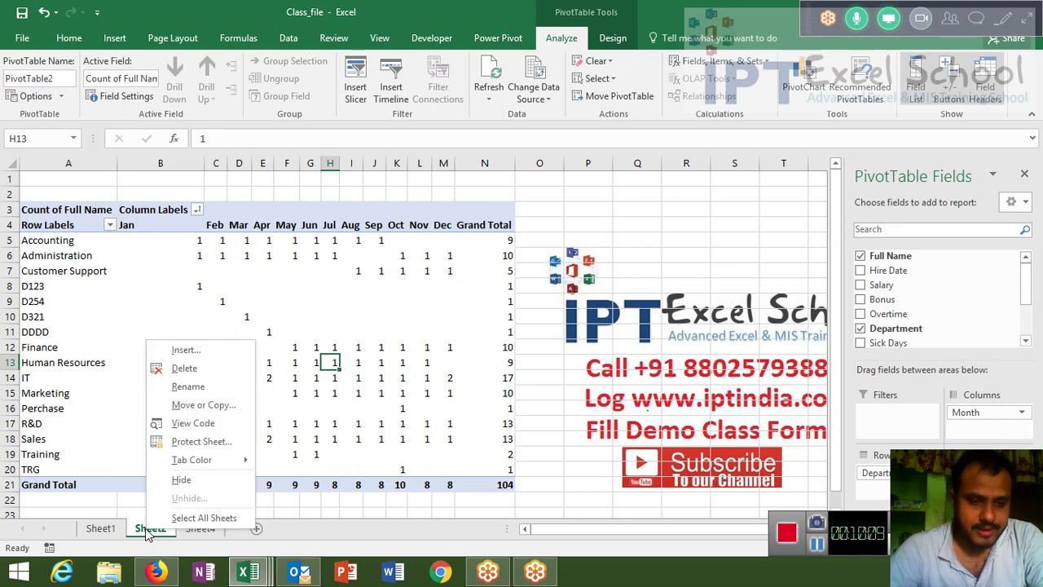
click(175, 369)
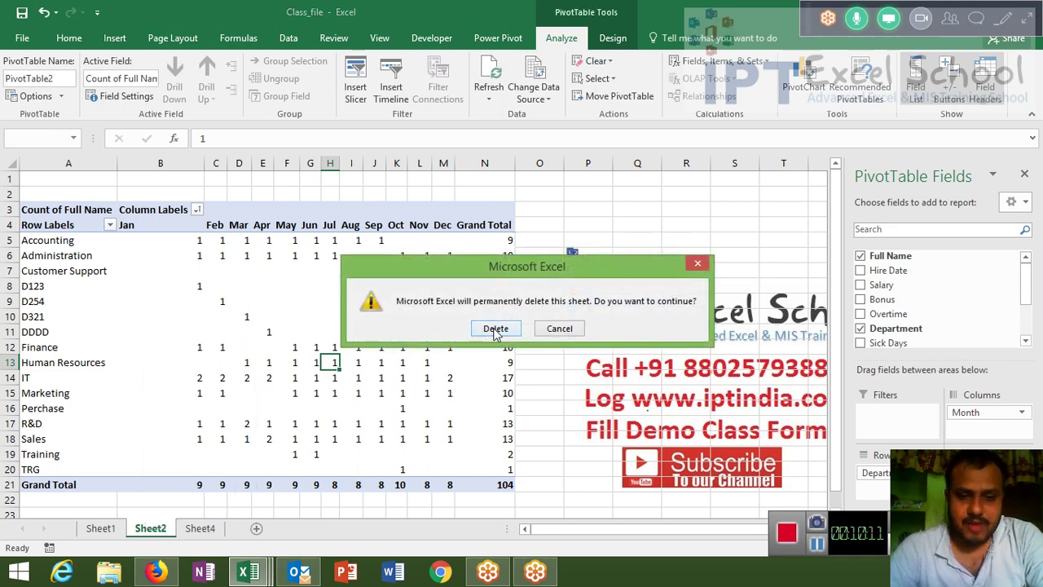
click(496, 329)
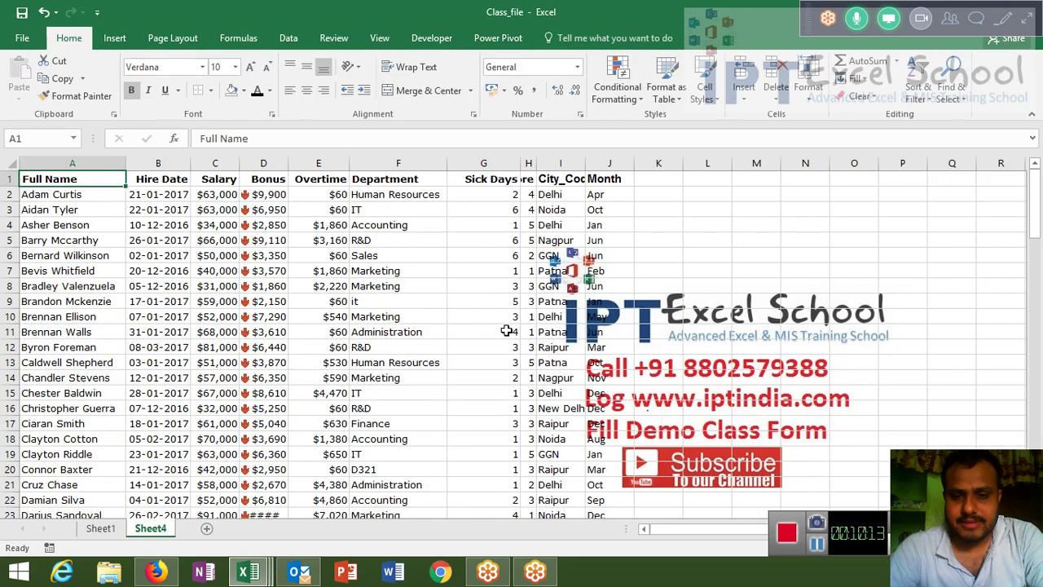
click(101, 529)
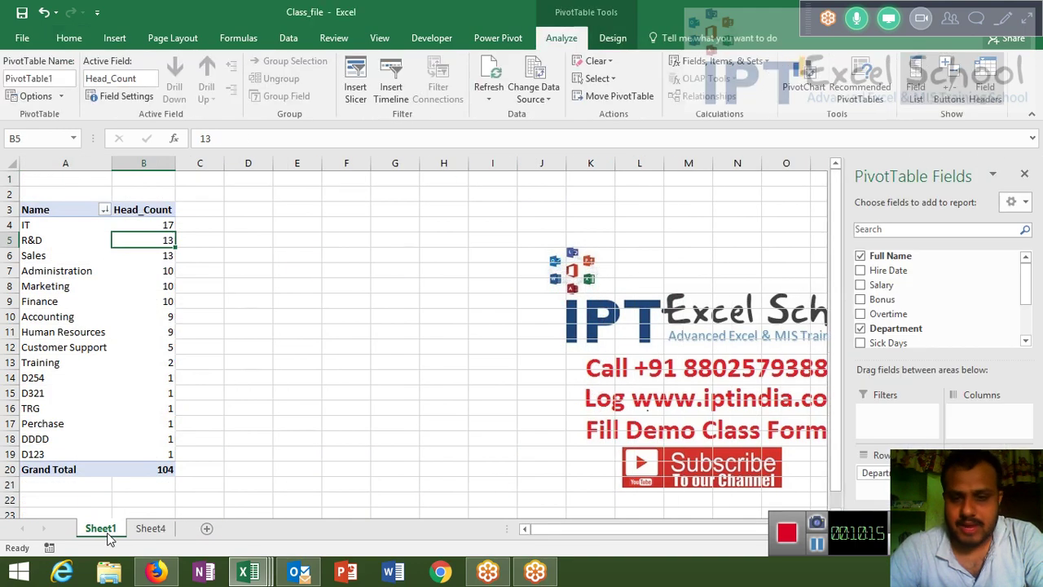
click(334, 402)
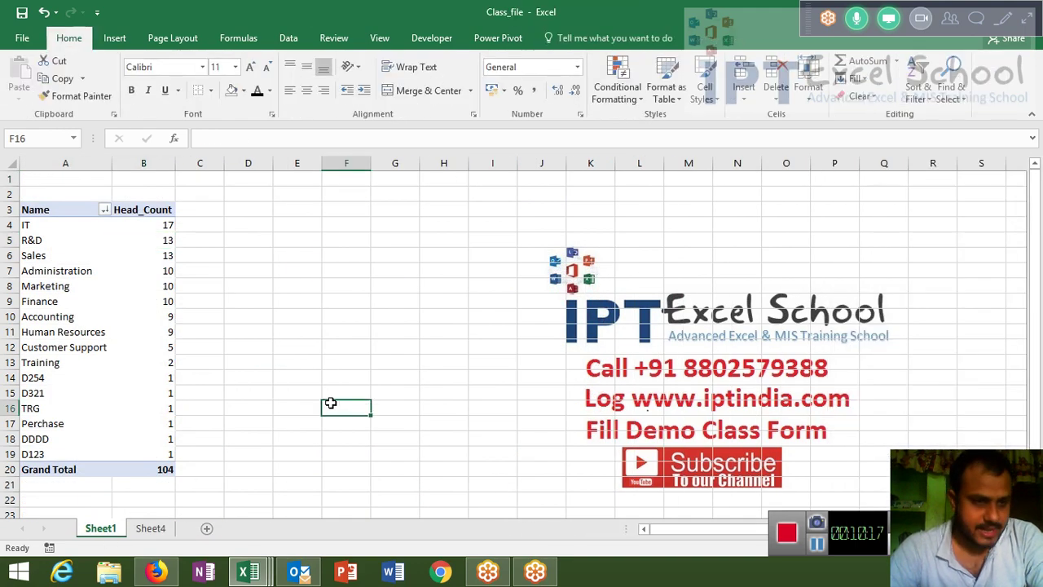
click(115, 39)
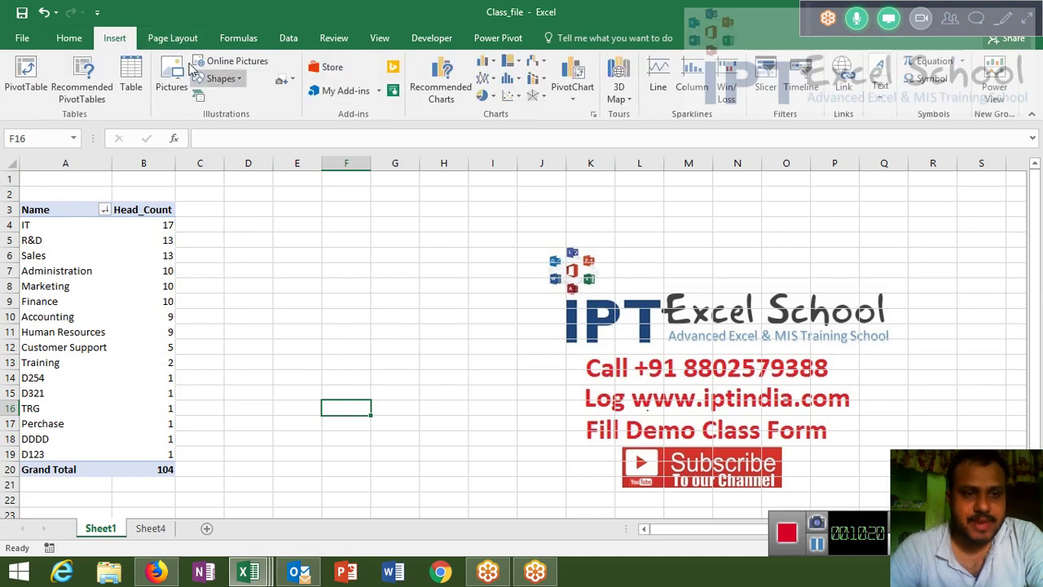
click(77, 38)
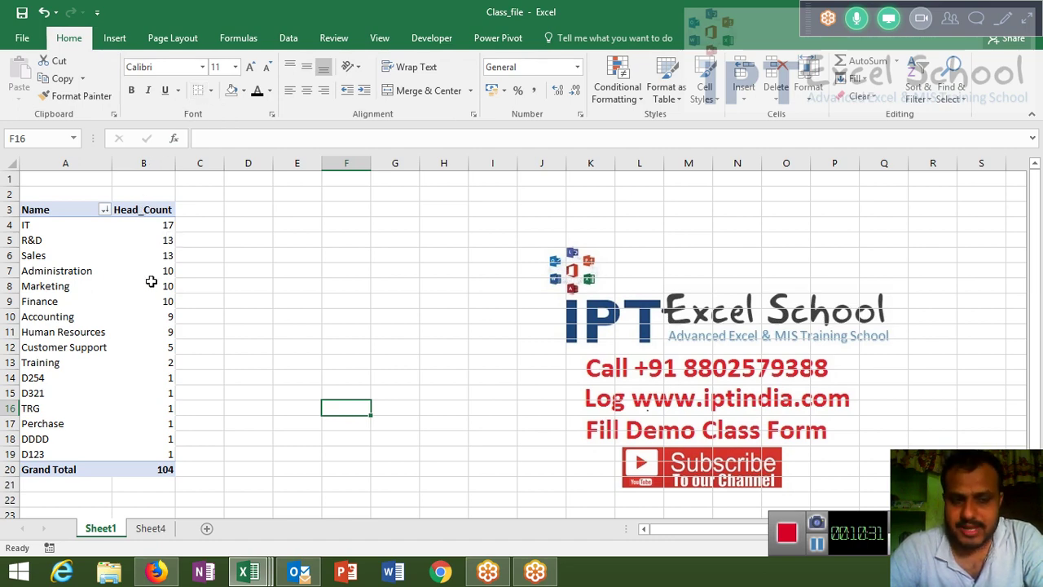
mouse_move(152, 281)
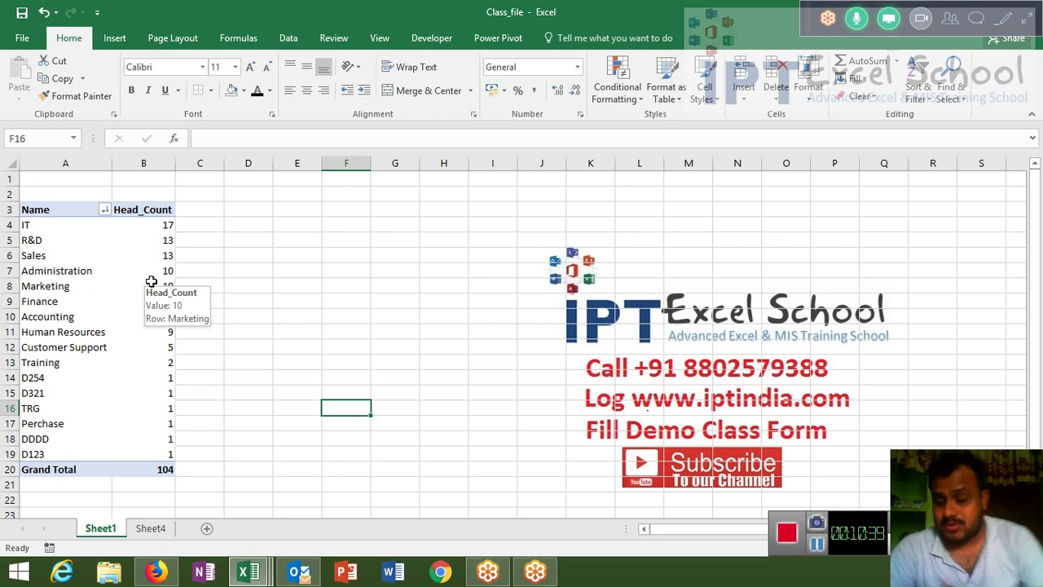
mouse_move(151, 421)
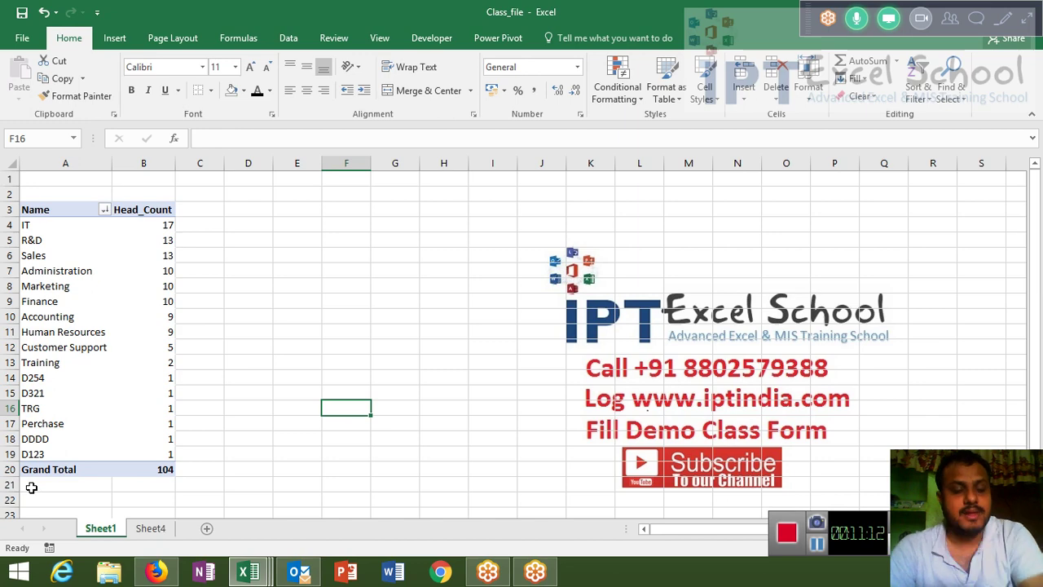
- Apply an orange Medium style from the PivotTable Styles gallery to the department head-count PivotTable
click(57, 331)
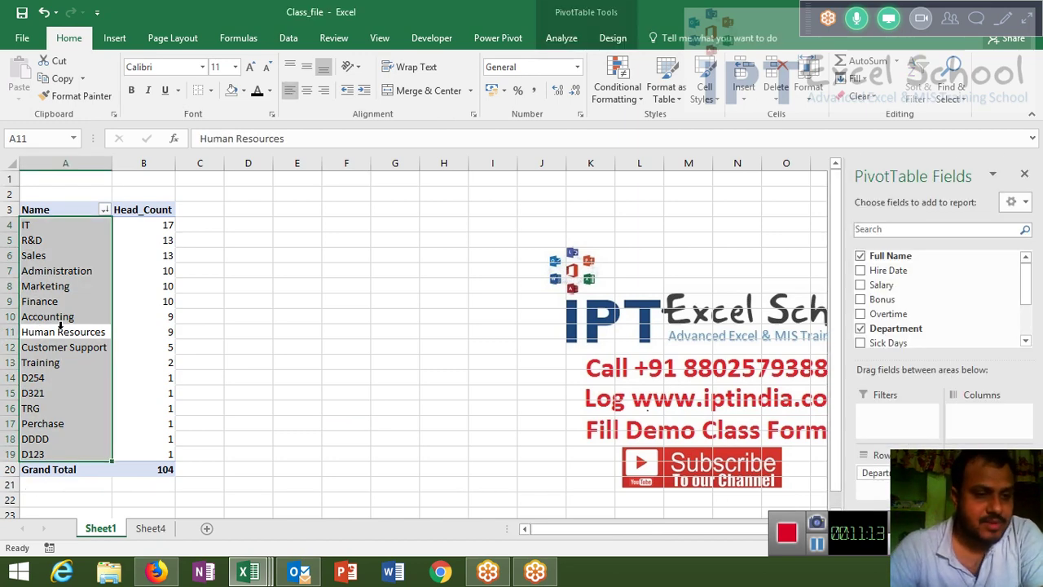
click(66, 318)
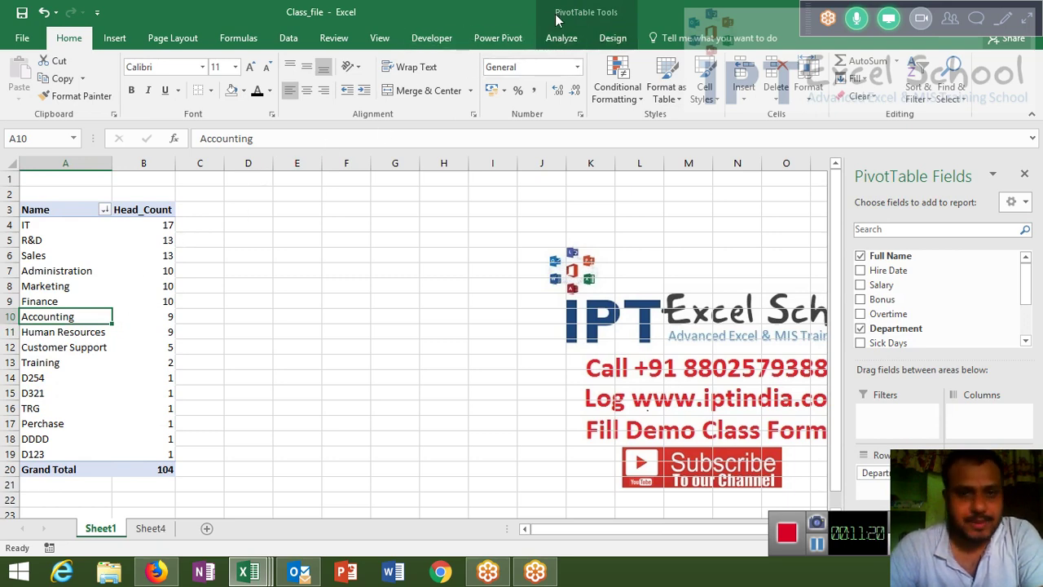
click(601, 44)
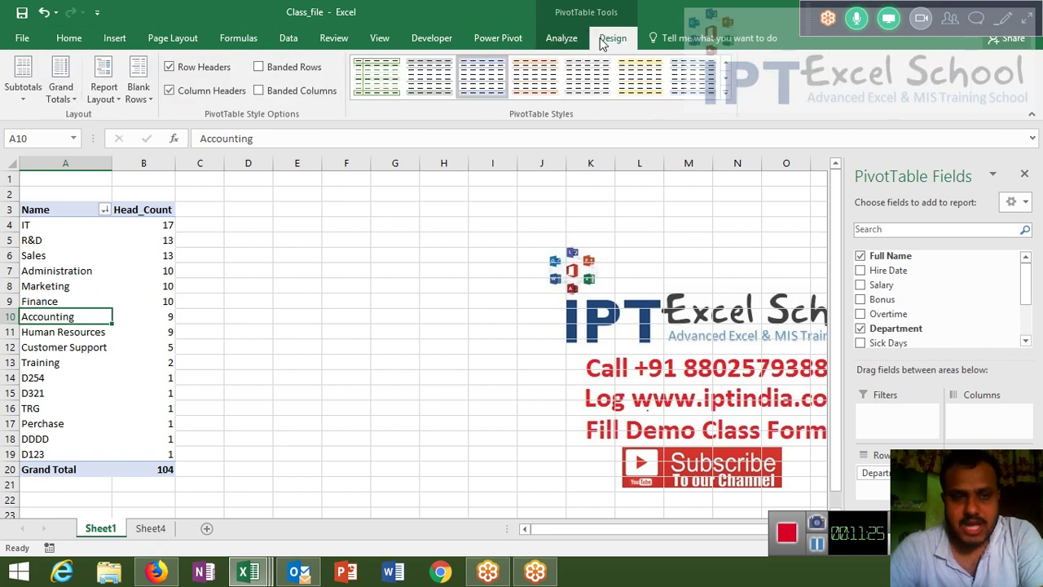
click(727, 94)
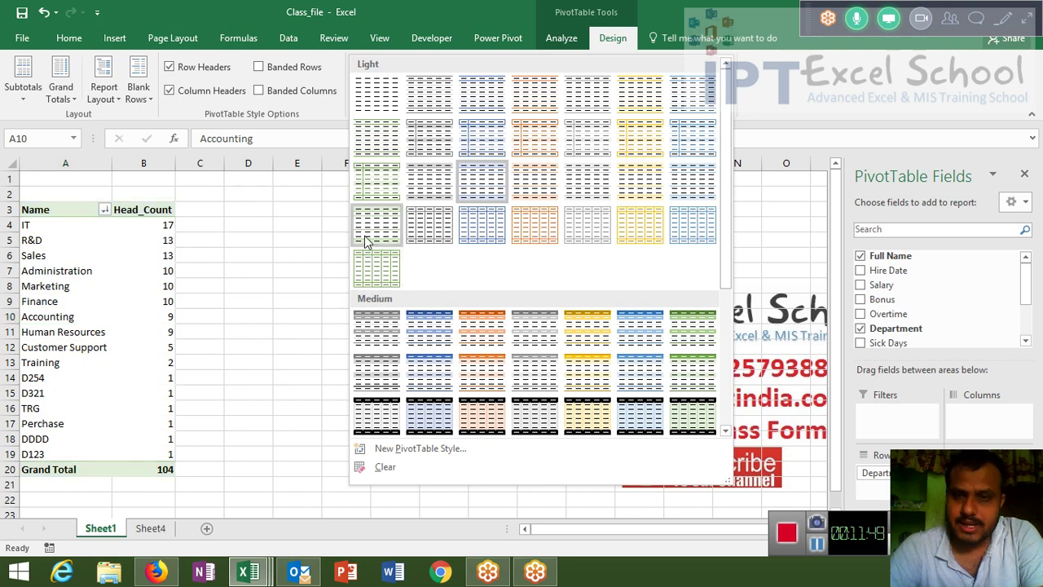
click(234, 312)
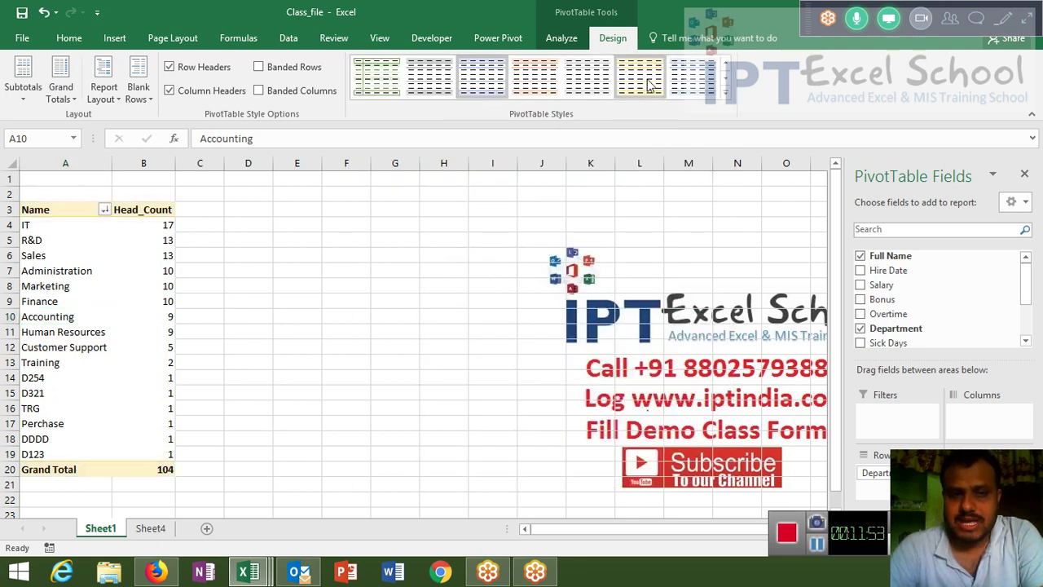
click(725, 92)
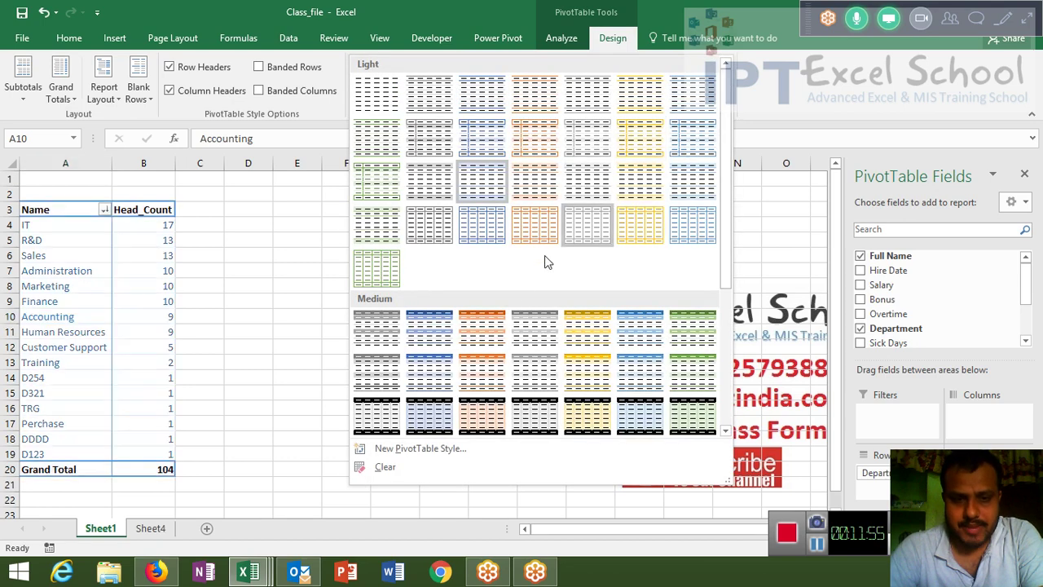
click(495, 318)
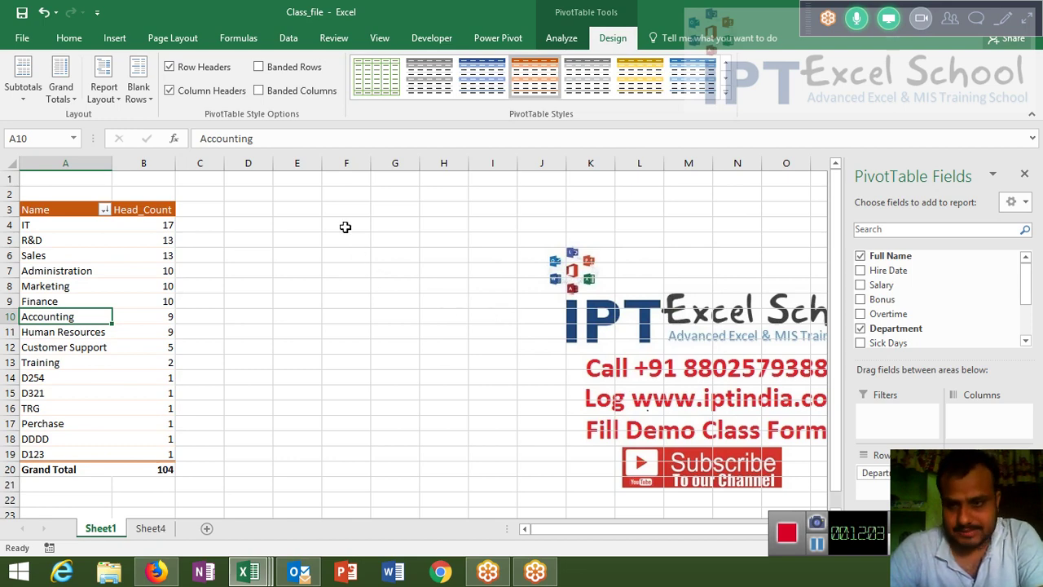
click(349, 302)
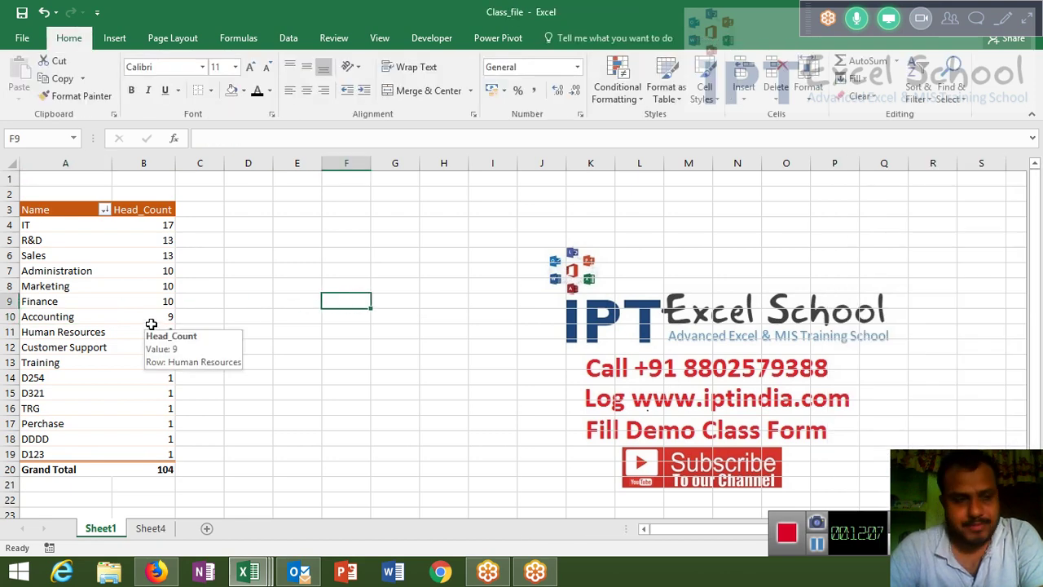
- Deselect the PivotTable and switch to Sheet4 to show the employee data
click(110, 38)
click(74, 347)
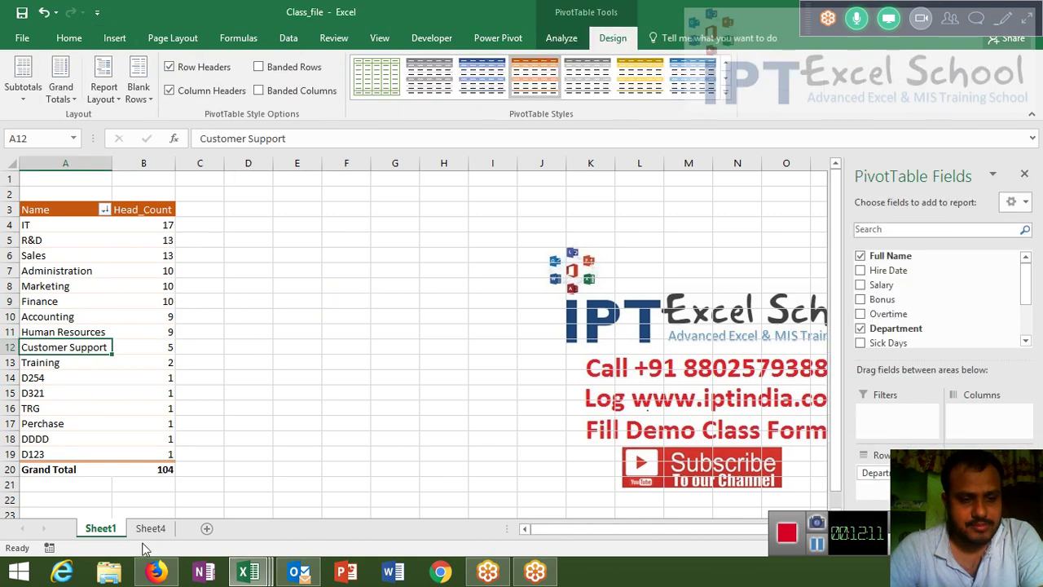
click(220, 393)
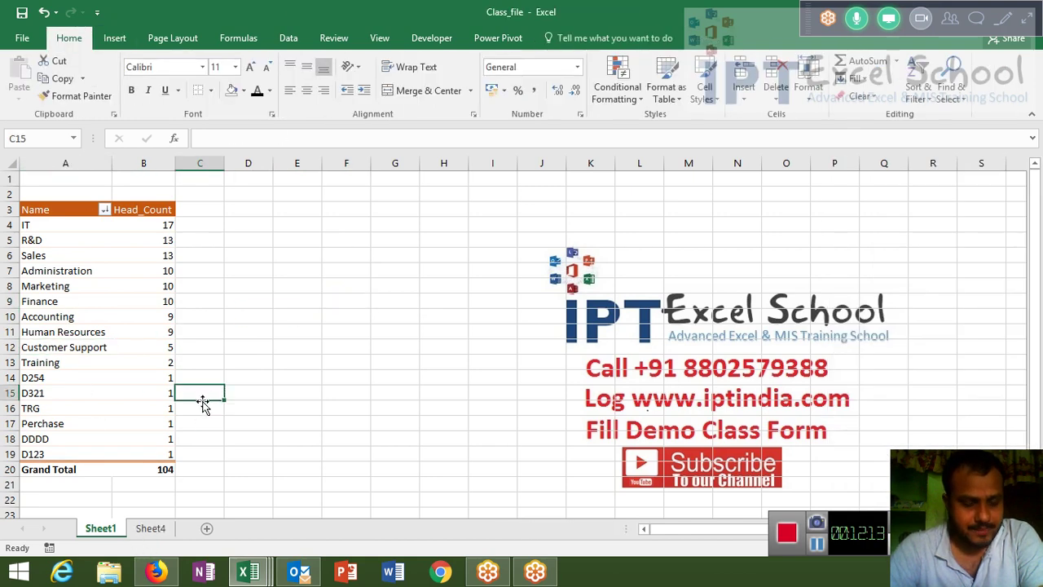
click(149, 528)
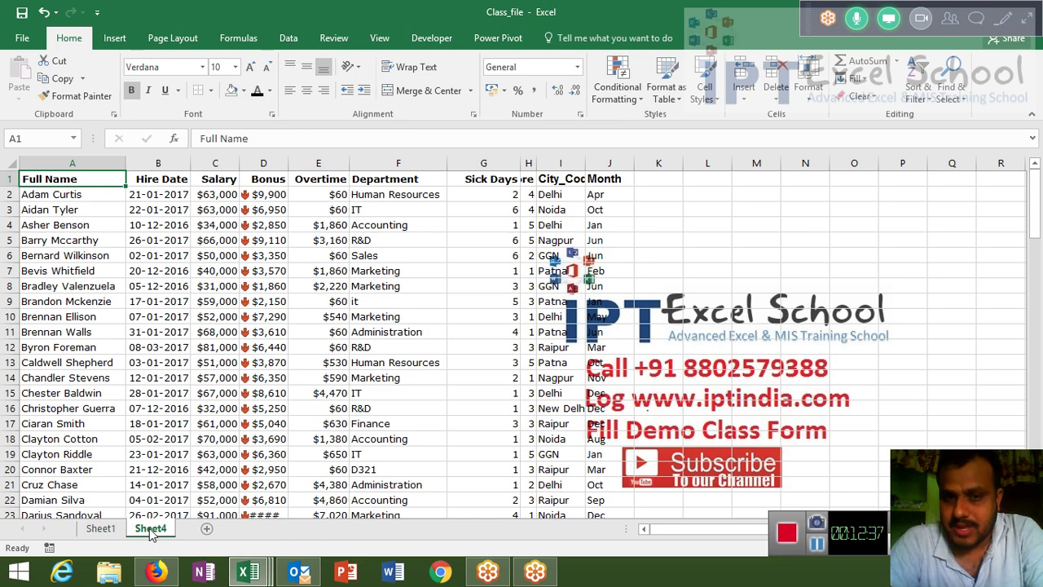
click(565, 163)
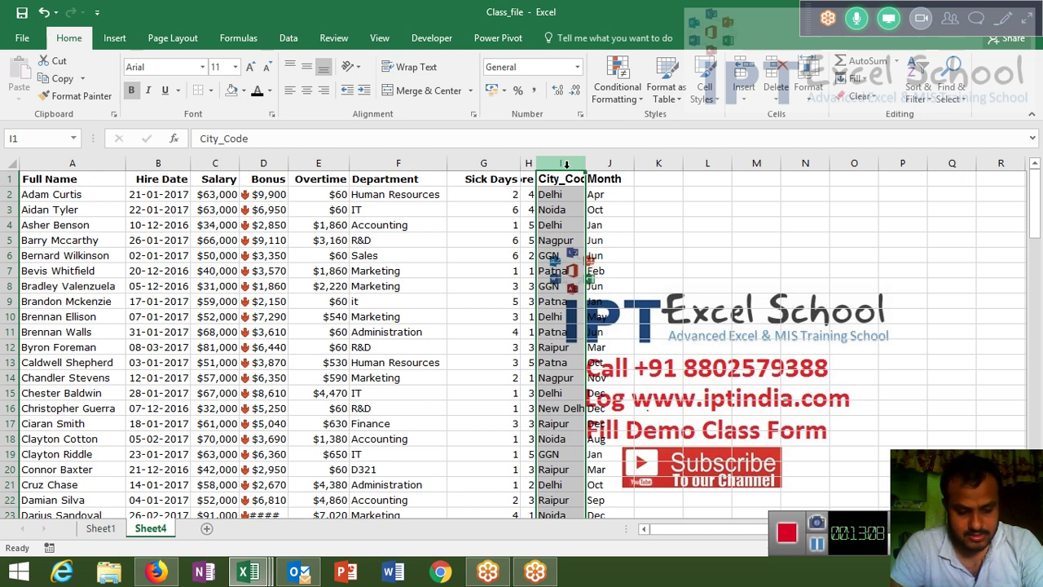
click(86, 190)
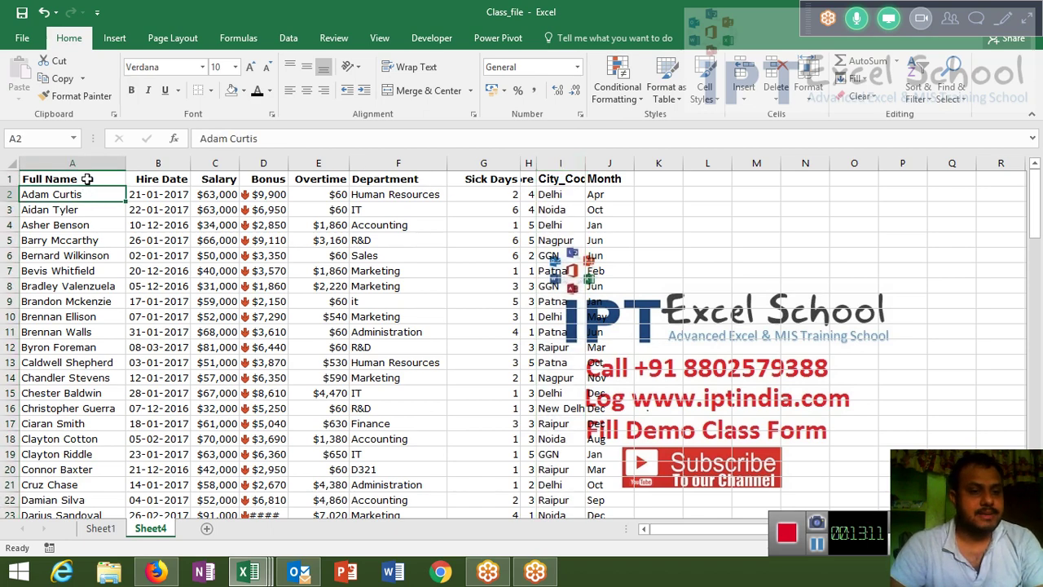
- Insert a new PivotTable from the employee data on a new worksheet, Sheet3
click(115, 38)
click(25, 78)
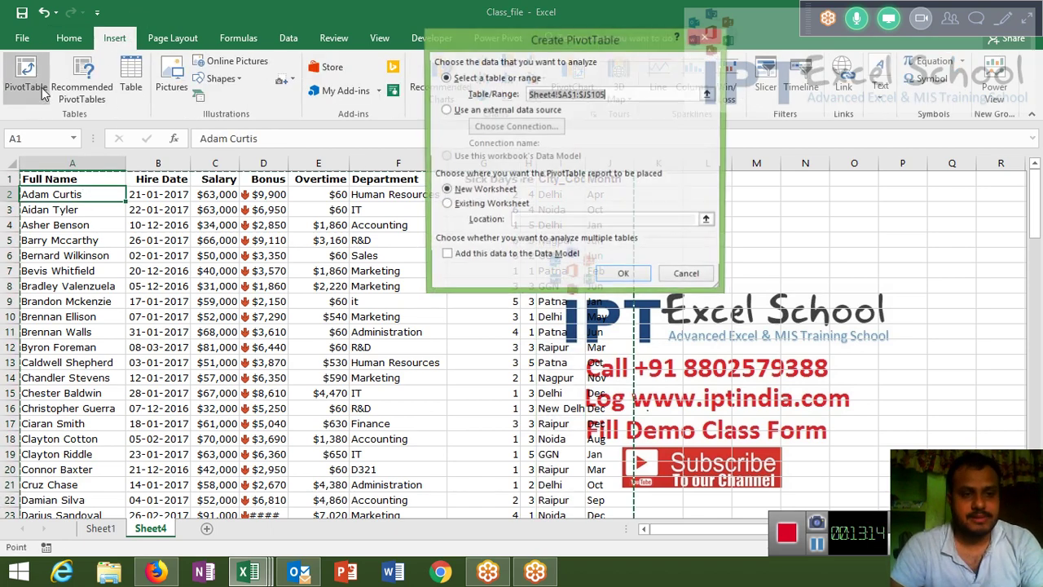
click(632, 277)
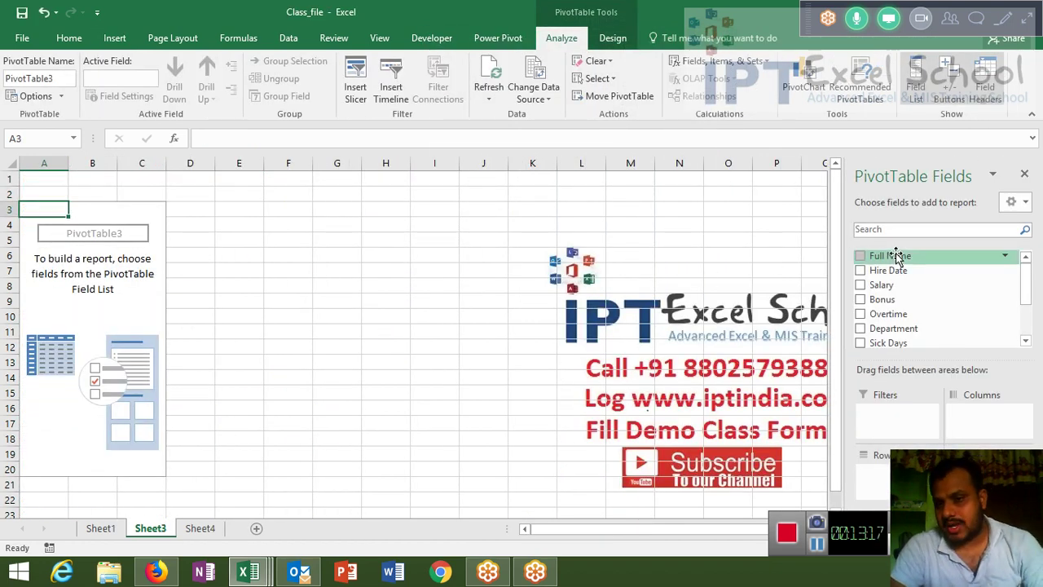
- Put Department in Rows and City_Code in Columns, adding then removing Full Name values
click(894, 329)
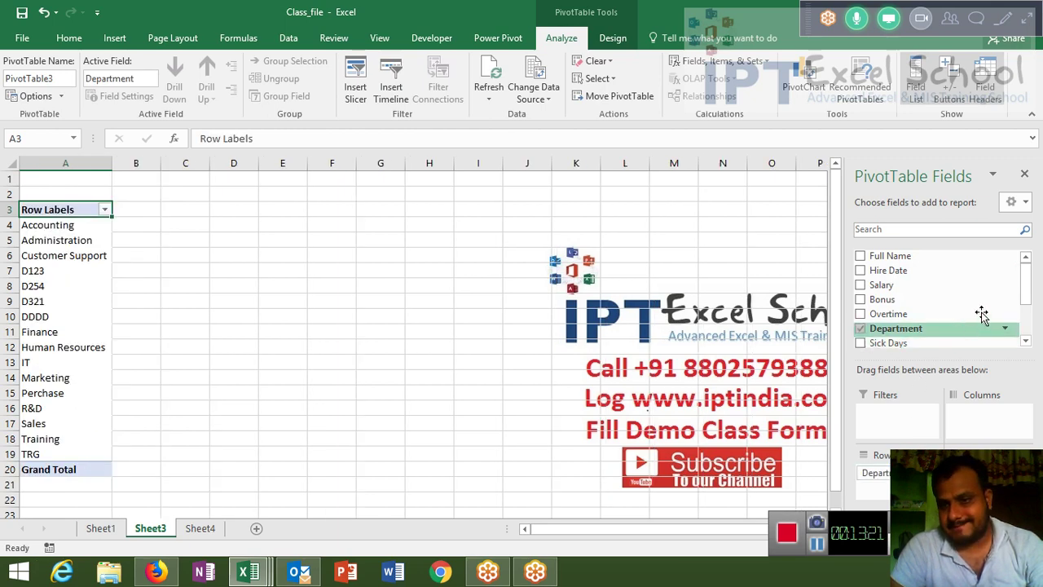
scroll(1025, 302, down, 2)
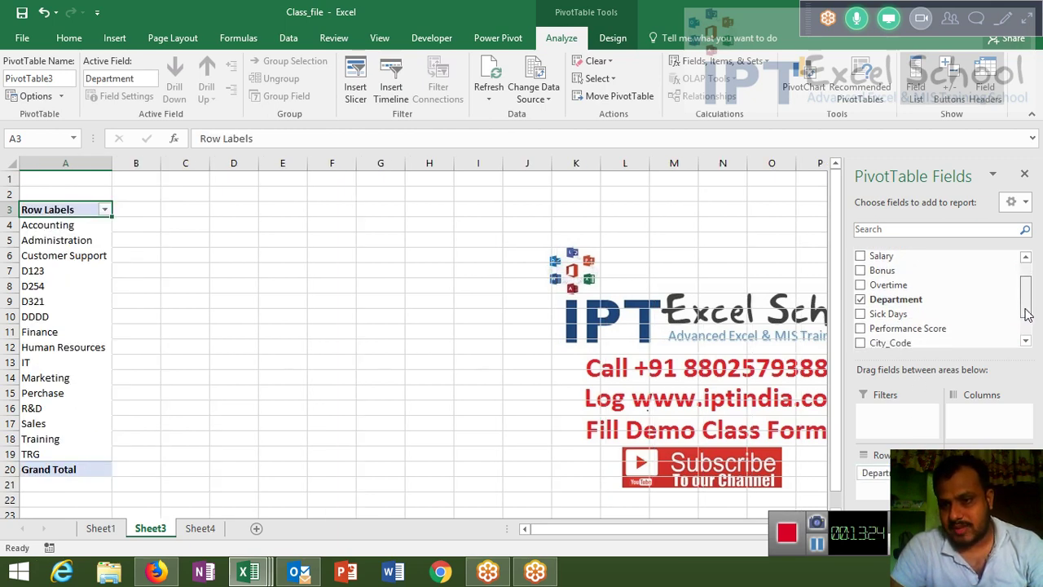
scroll(1026, 308, down, 1)
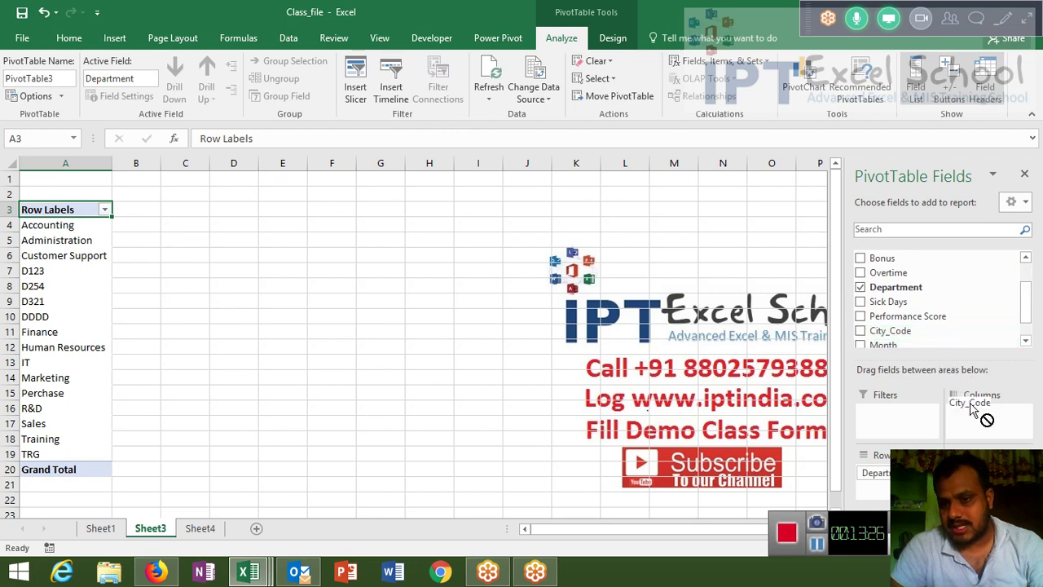
drag(927, 336, 978, 414)
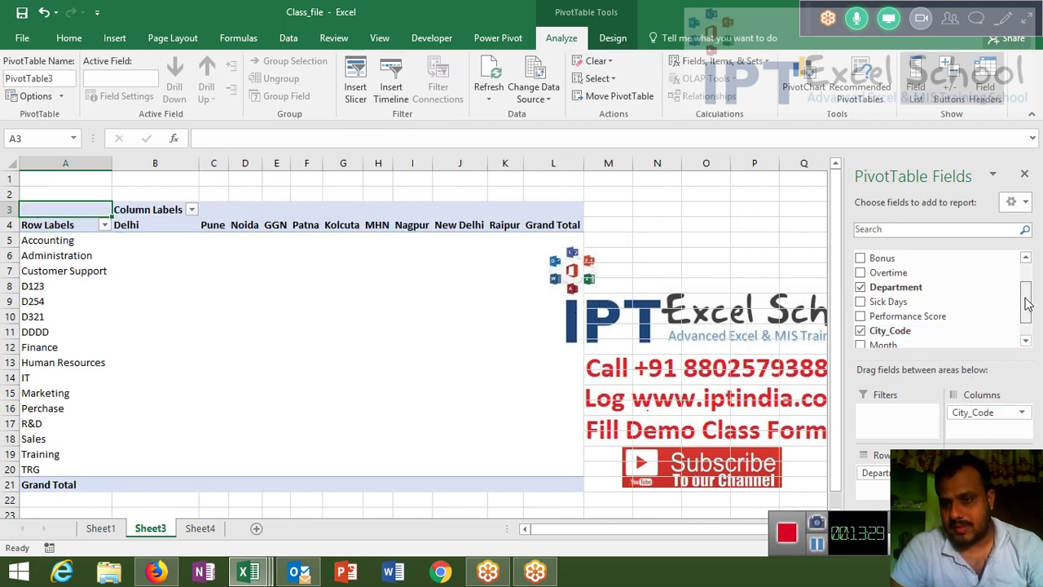
drag(1025, 298, 1025, 281)
mouse_move(890, 256)
mouse_down()
mouse_move(978, 420)
mouse_move(990, 488)
mouse_up()
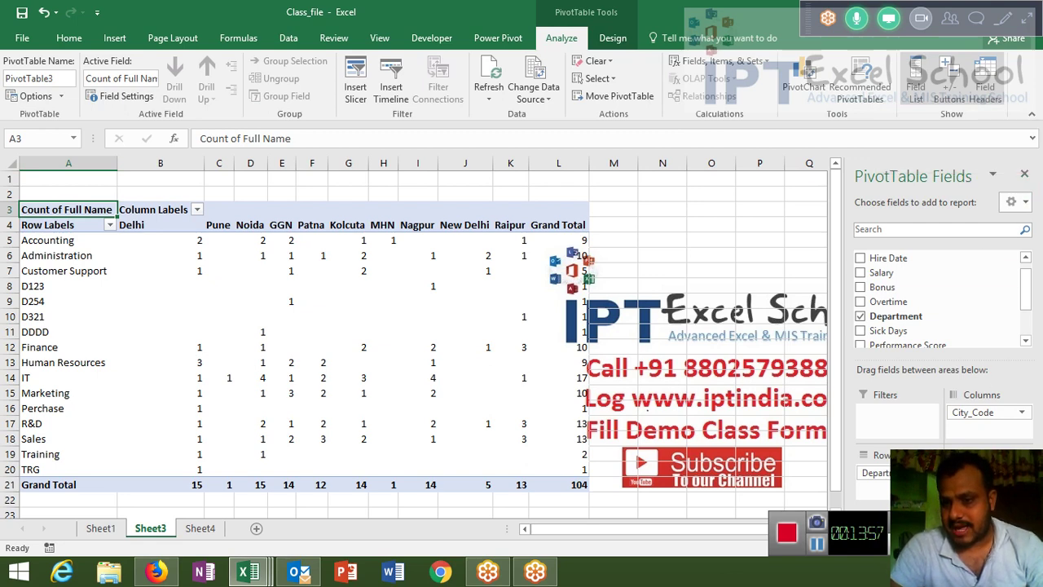
drag(986, 472, 978, 302)
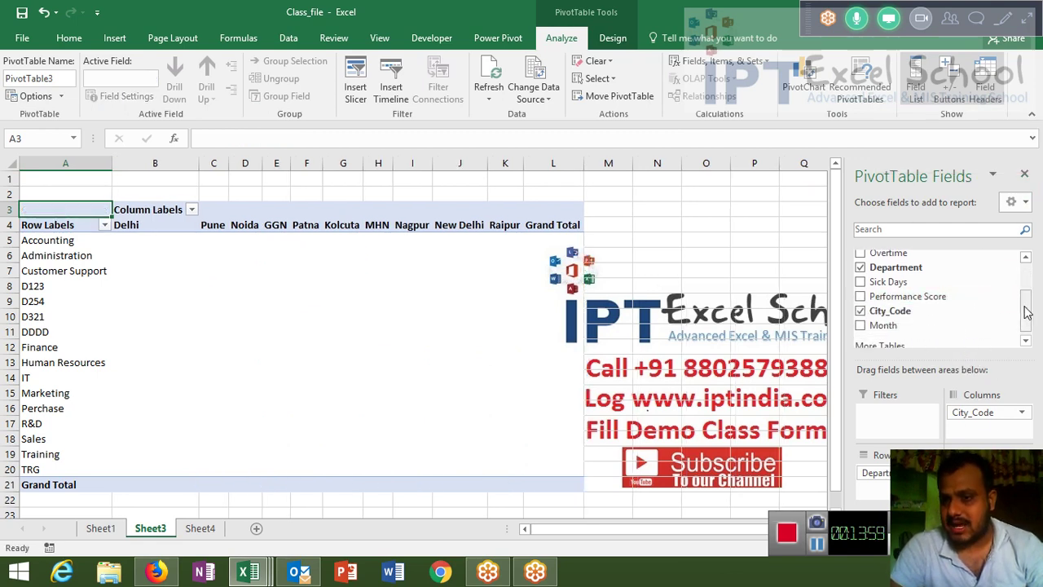
scroll(1025, 312, up, 2)
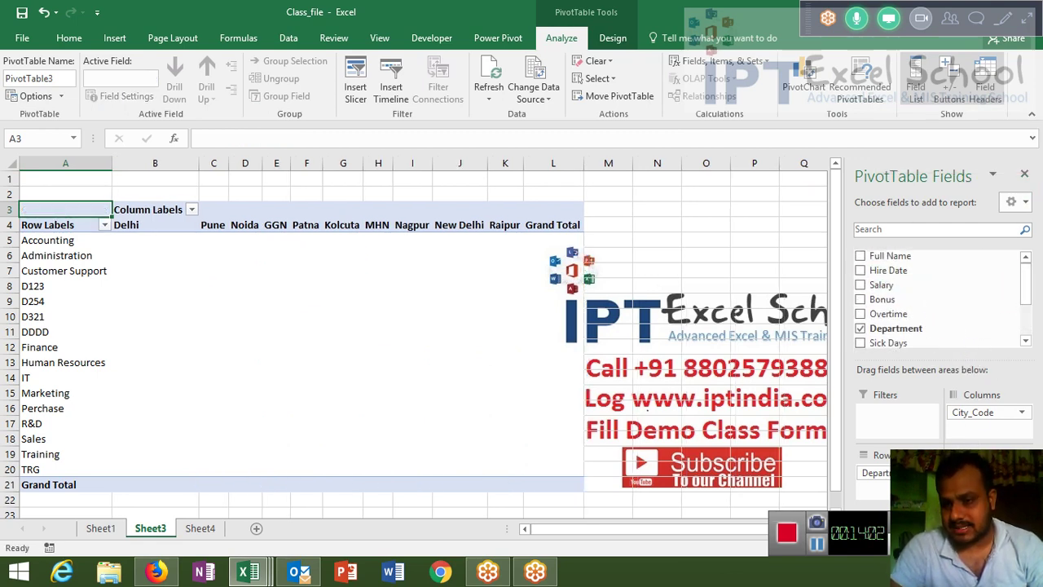
- Add Salary as Sum of Salary values and confirm its Value Field Settings, totalling 6601304
click(860, 284)
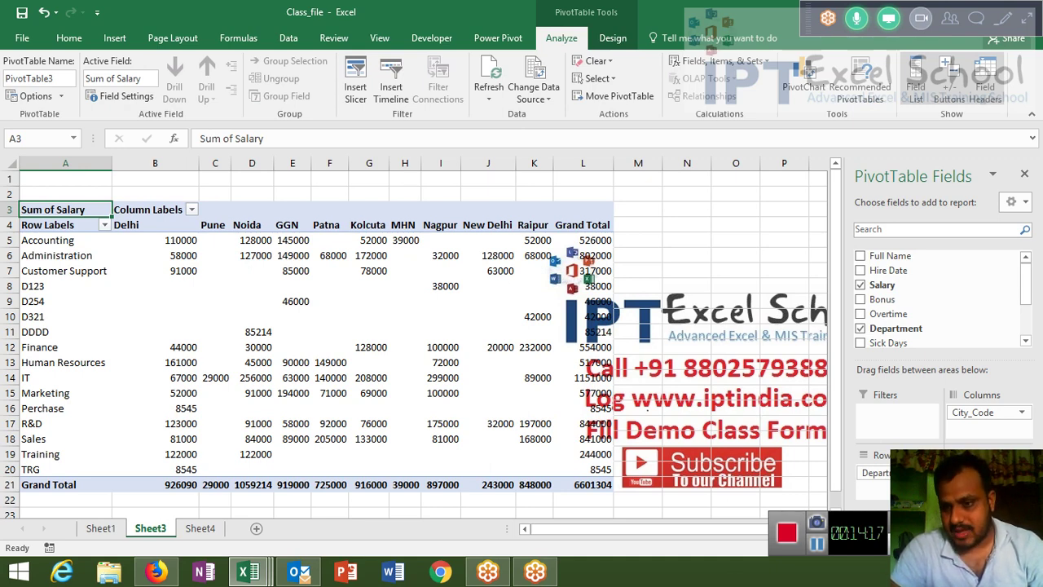
click(935, 474)
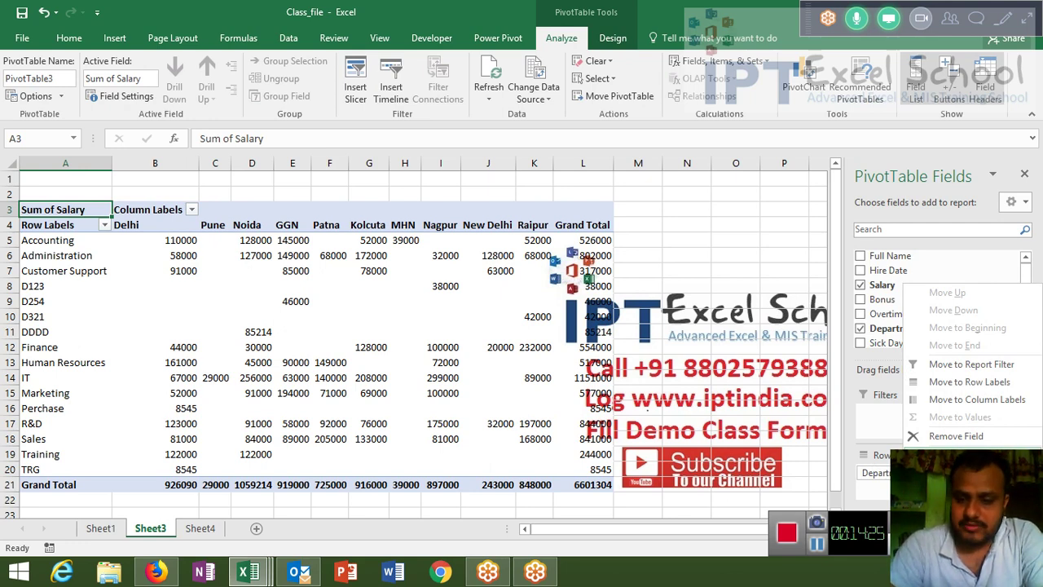
click(962, 454)
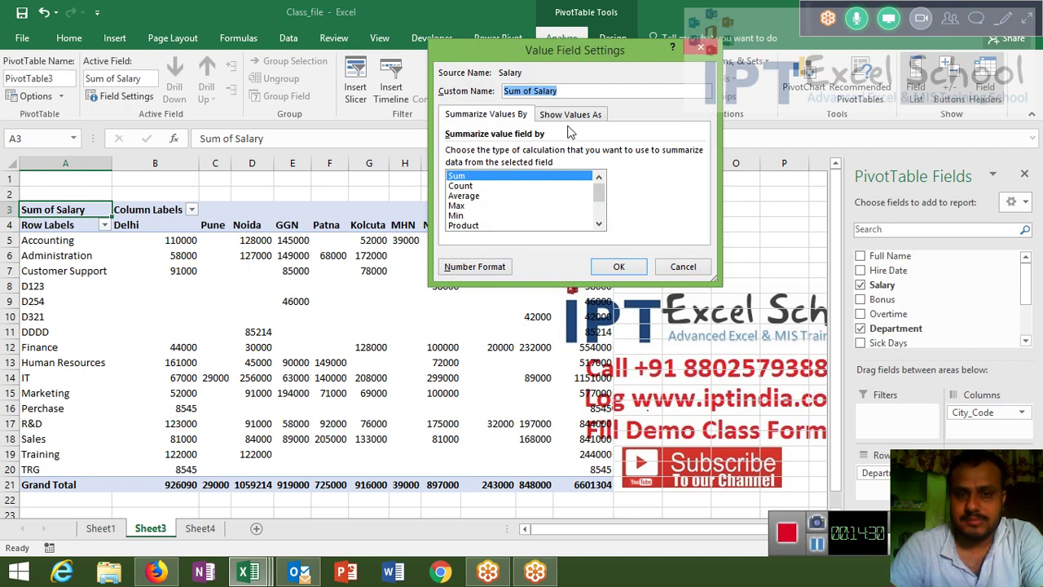
click(616, 268)
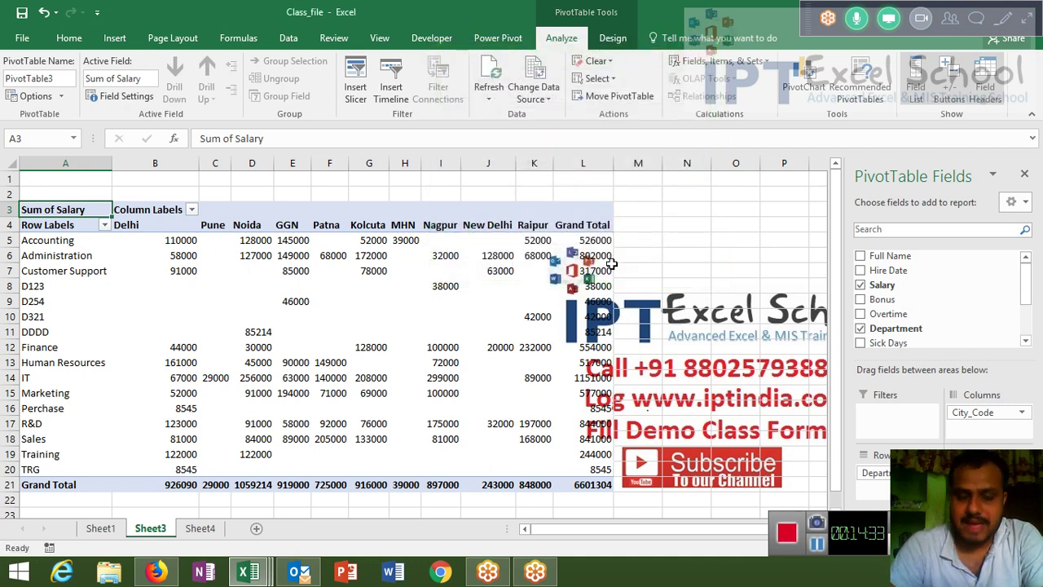
double_click(205, 227)
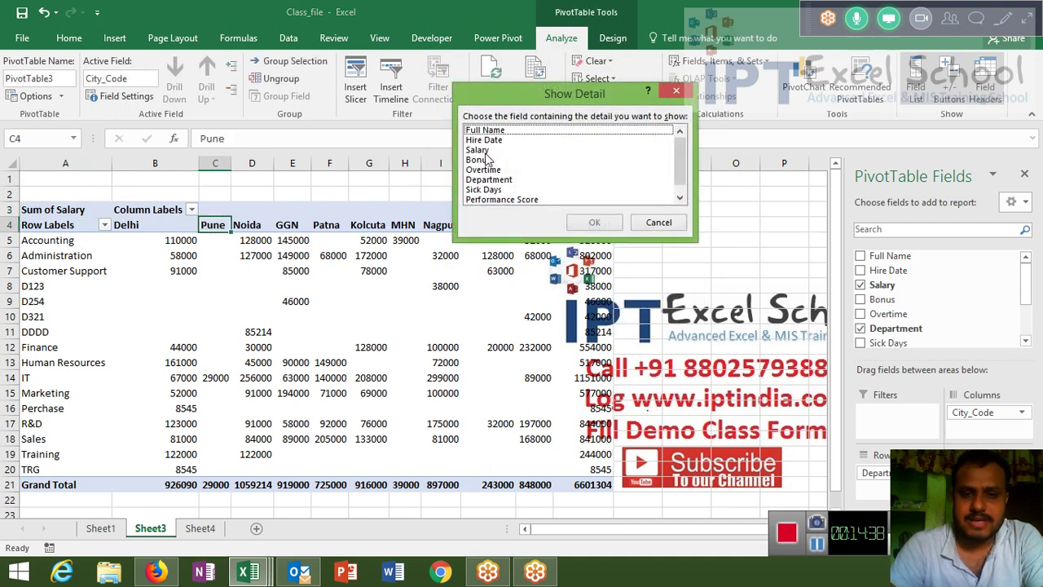
click(485, 153)
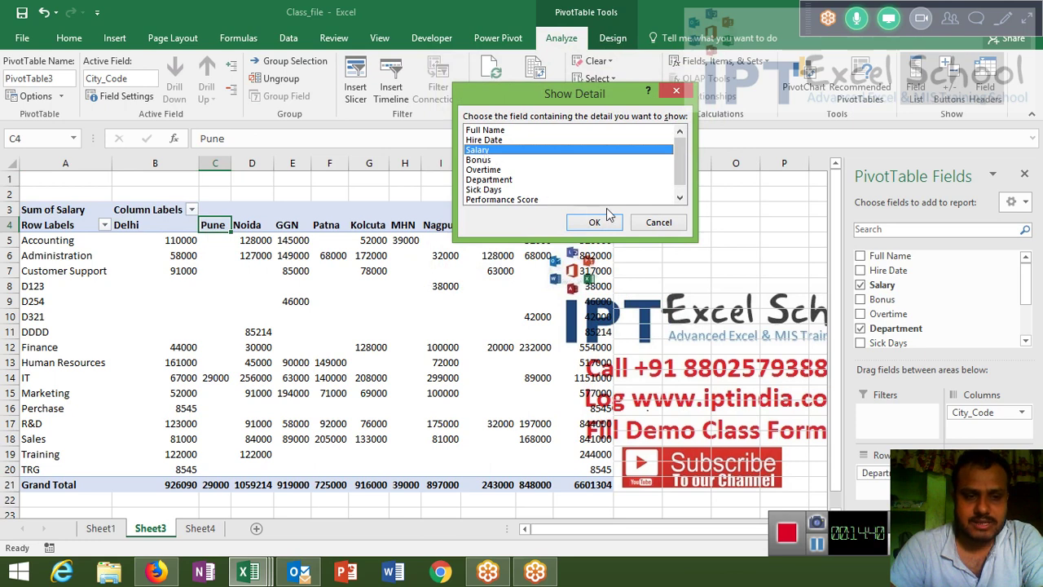
click(660, 222)
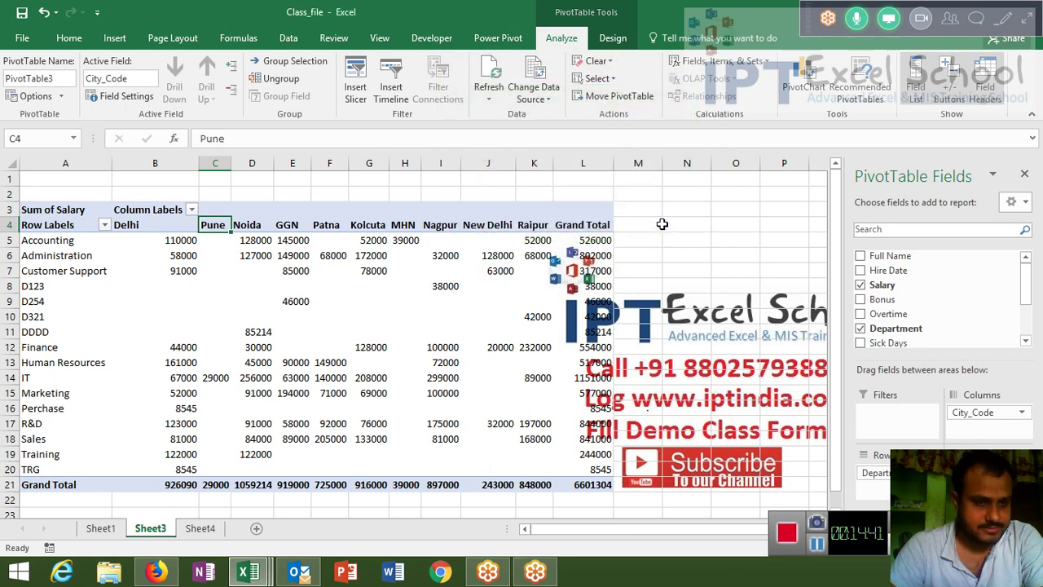
click(135, 208)
click(63, 211)
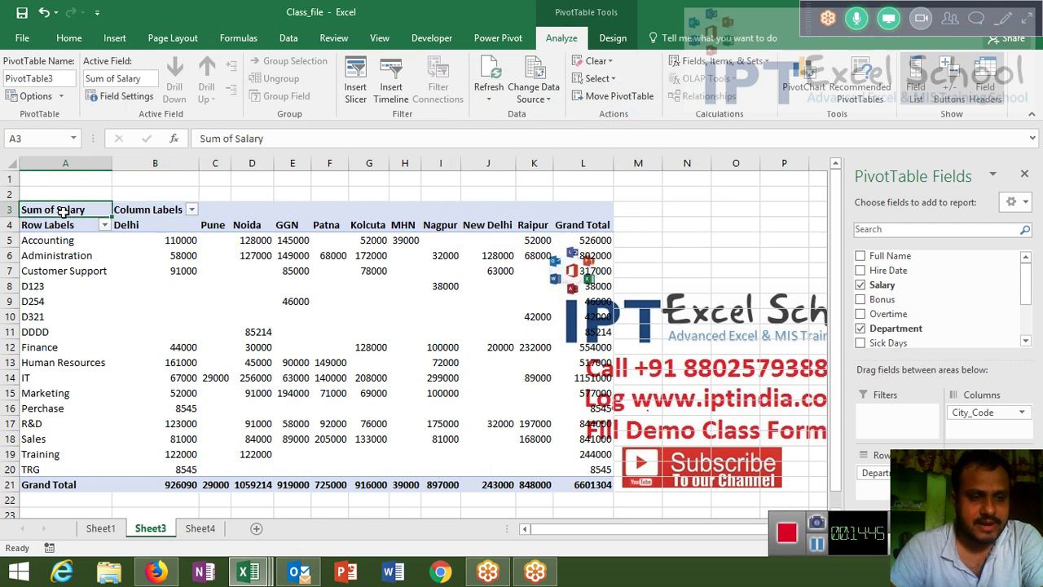
key(Down)
key(Down)
double_click(72, 209)
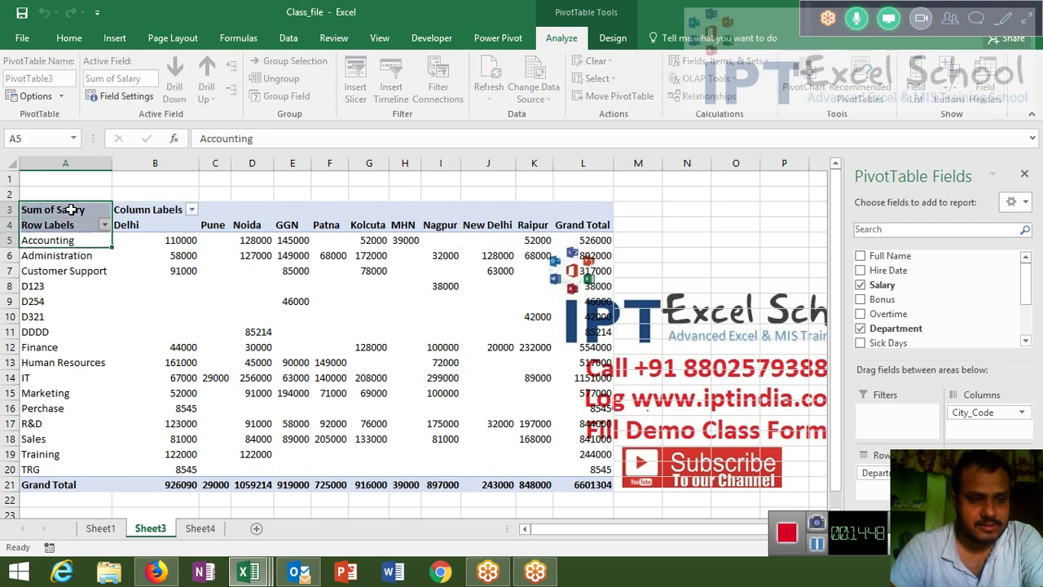
click(162, 243)
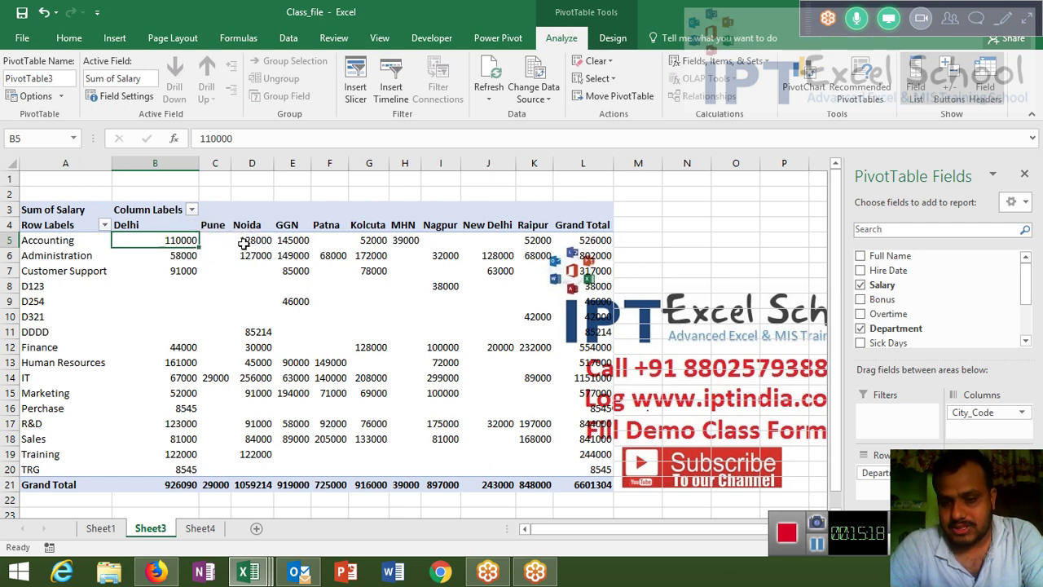
click(154, 226)
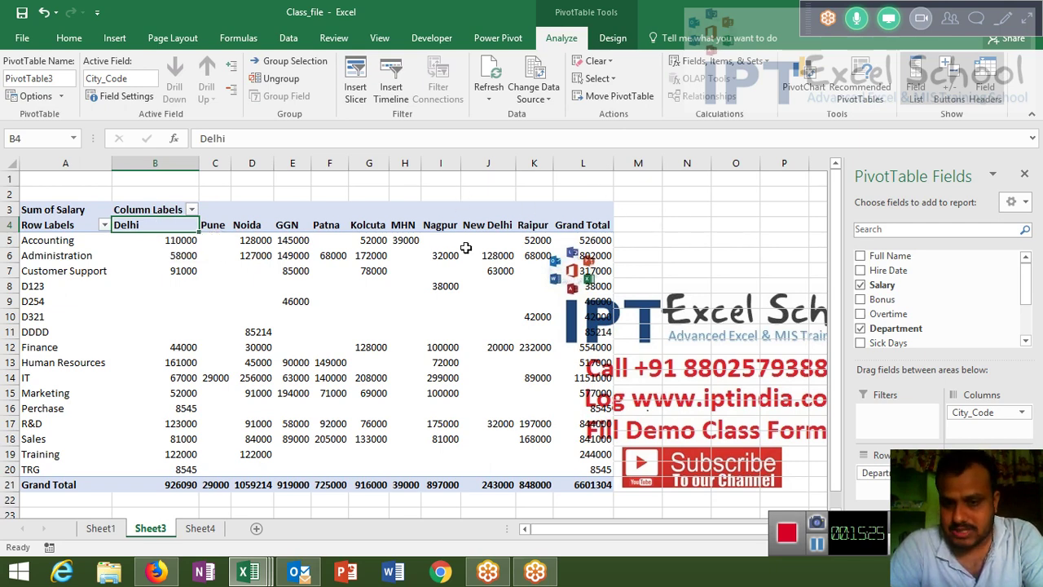
mouse_move(484, 440)
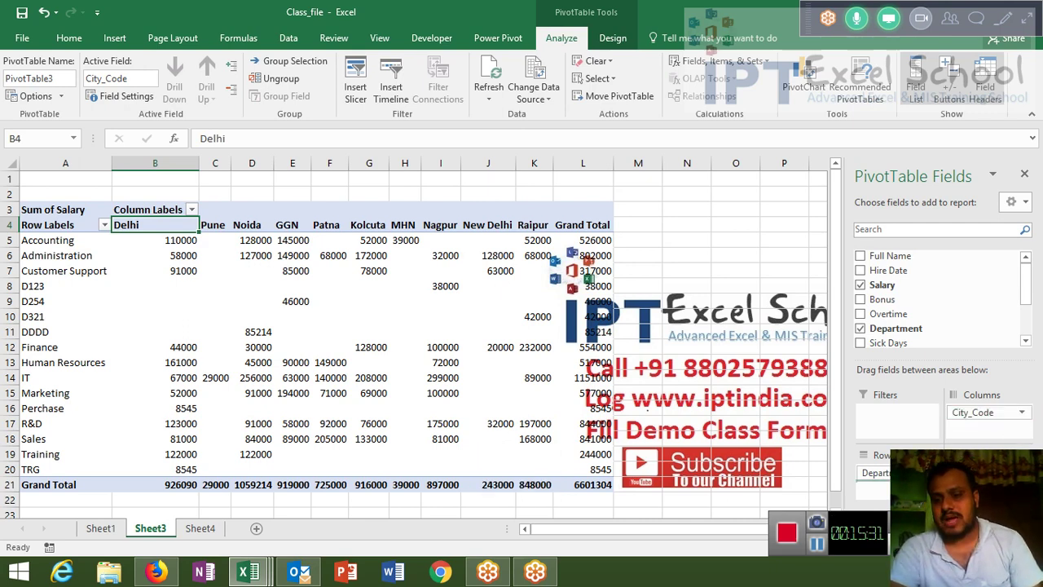
- Move City_Code from Columns to Rows so cities nest under each department
drag(973, 412, 905, 489)
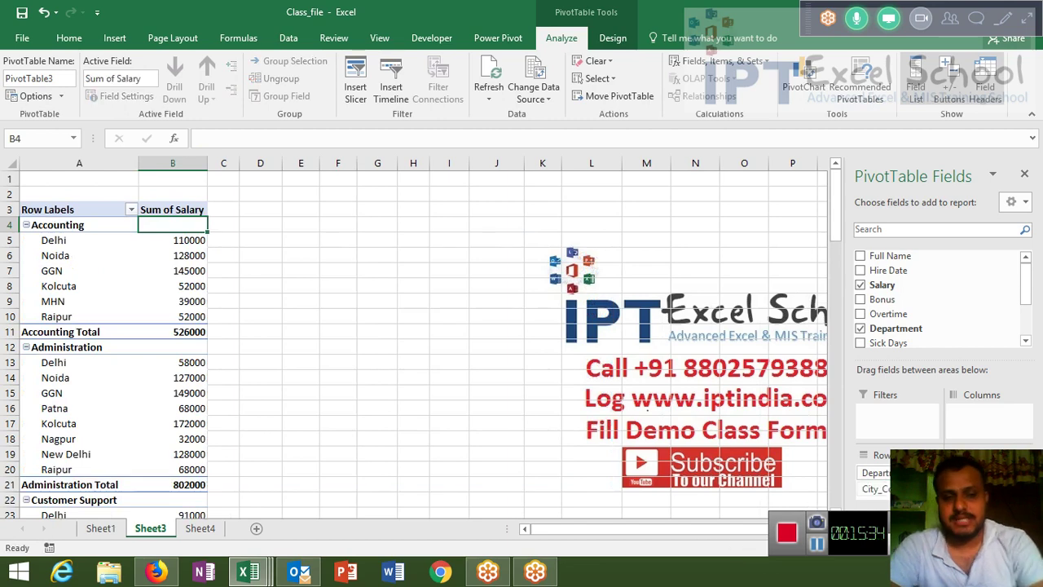
click(70, 228)
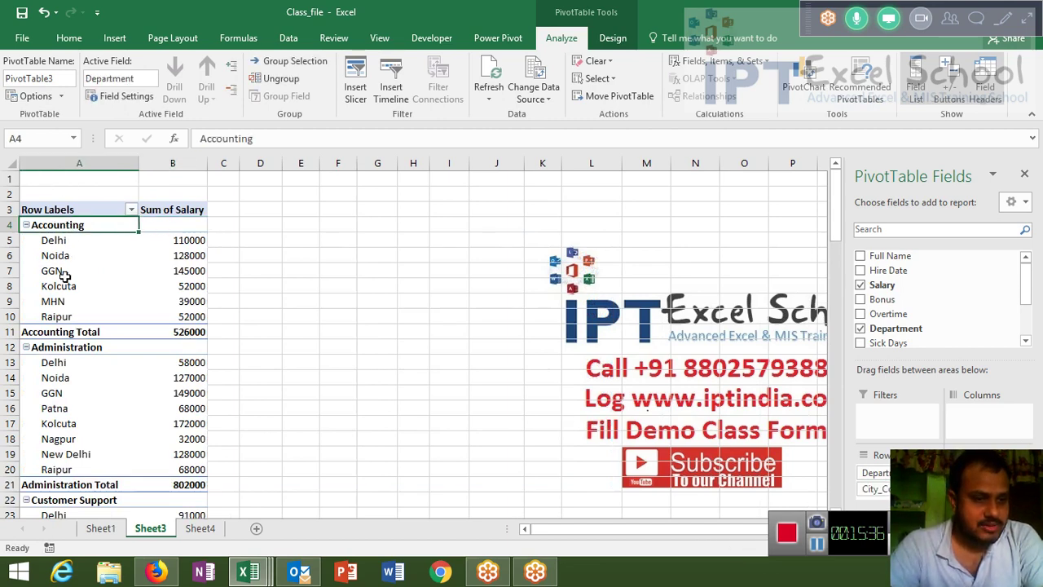
click(56, 334)
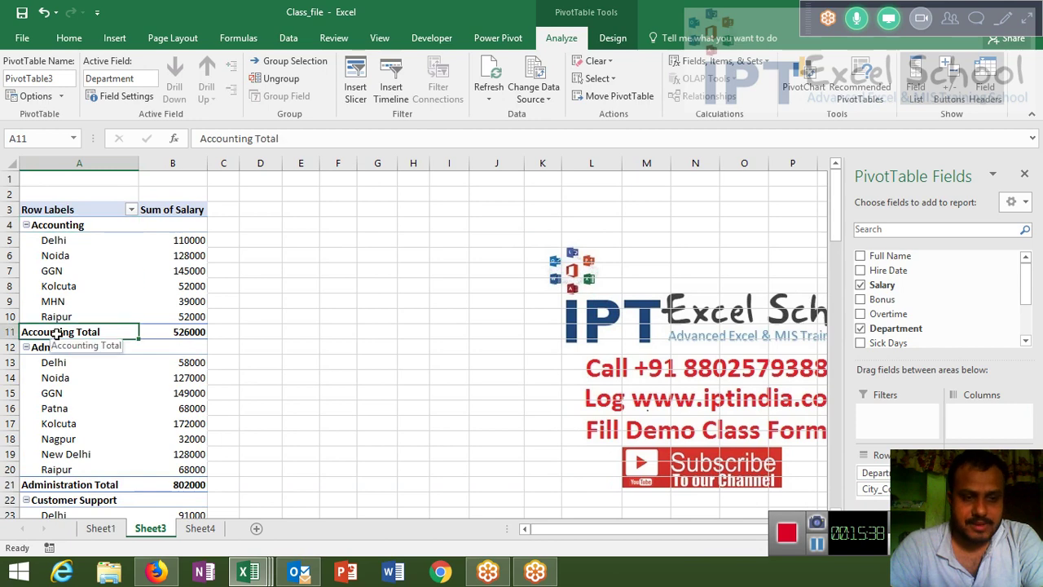
click(54, 379)
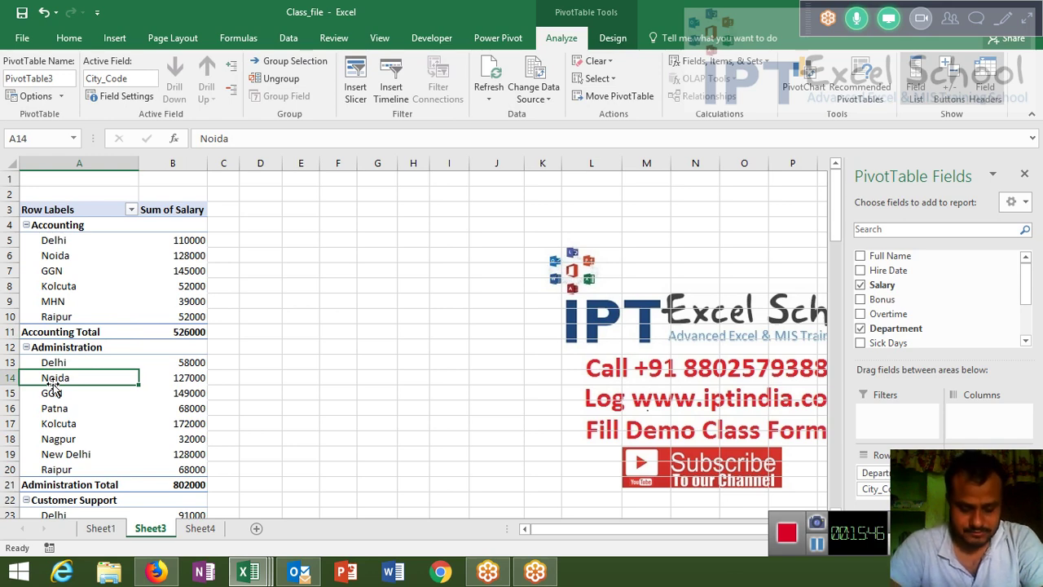
- Uncheck Subtotal "Department" from the Accounting Total row to remove department subtotals
click(86, 332)
click(176, 331)
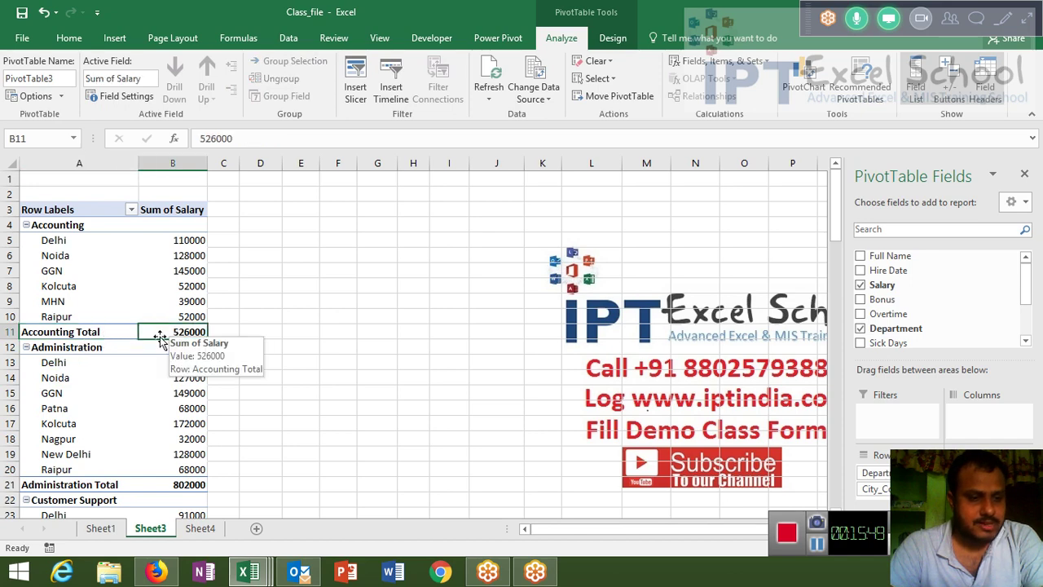
click(128, 349)
click(86, 484)
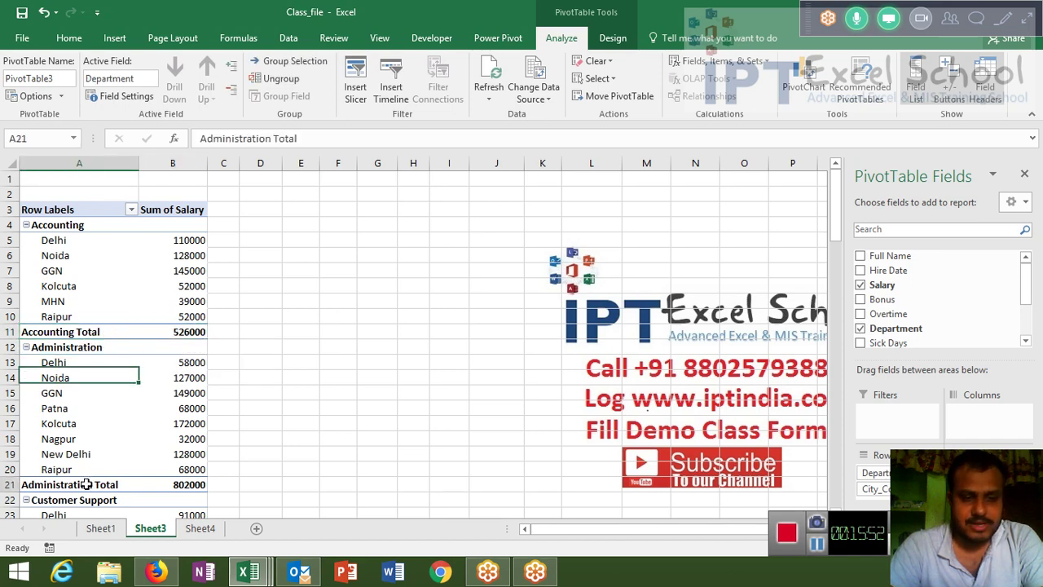
click(79, 337)
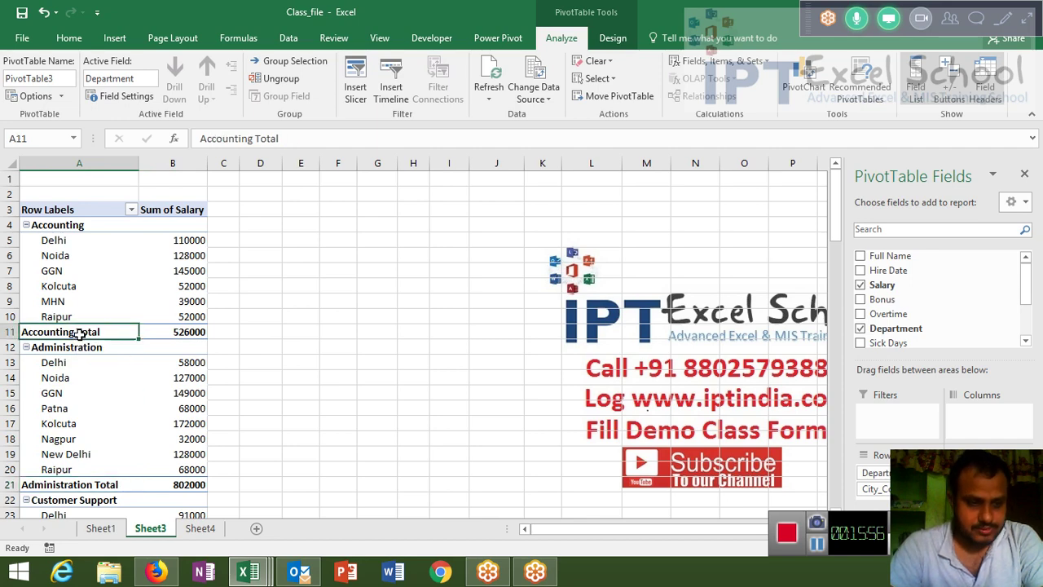
right_click(80, 335)
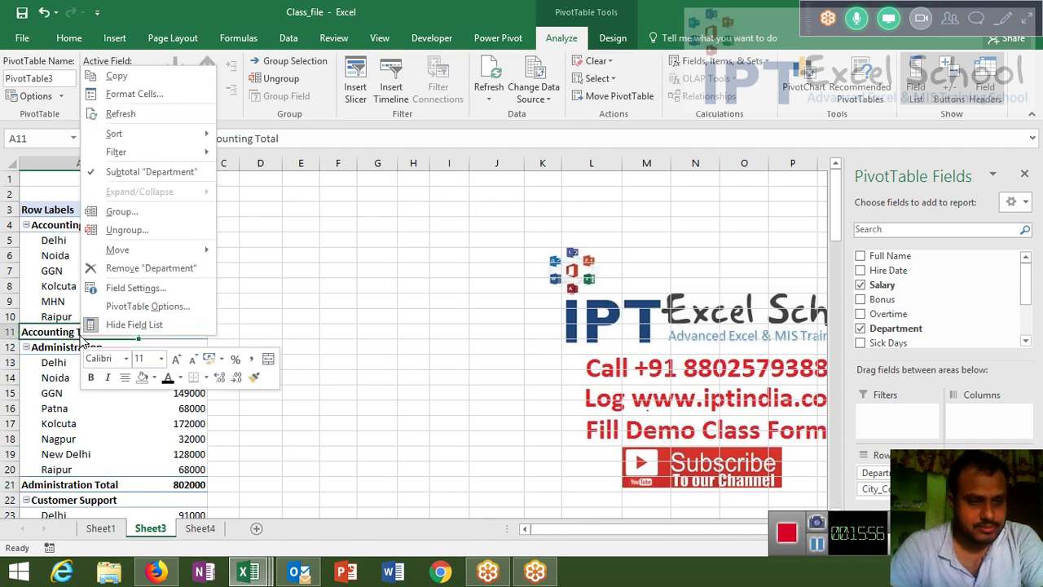
click(136, 172)
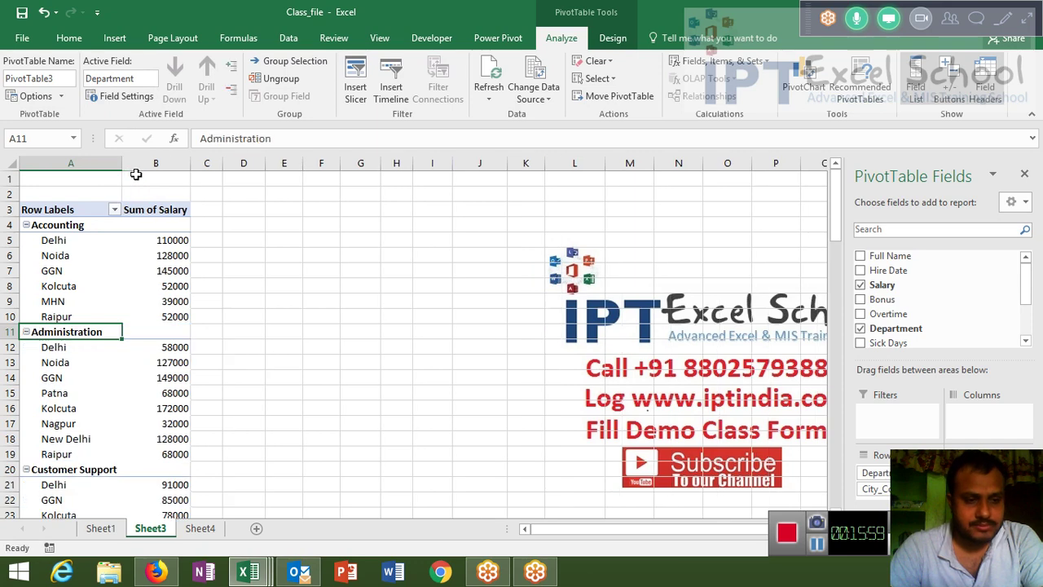
click(384, 297)
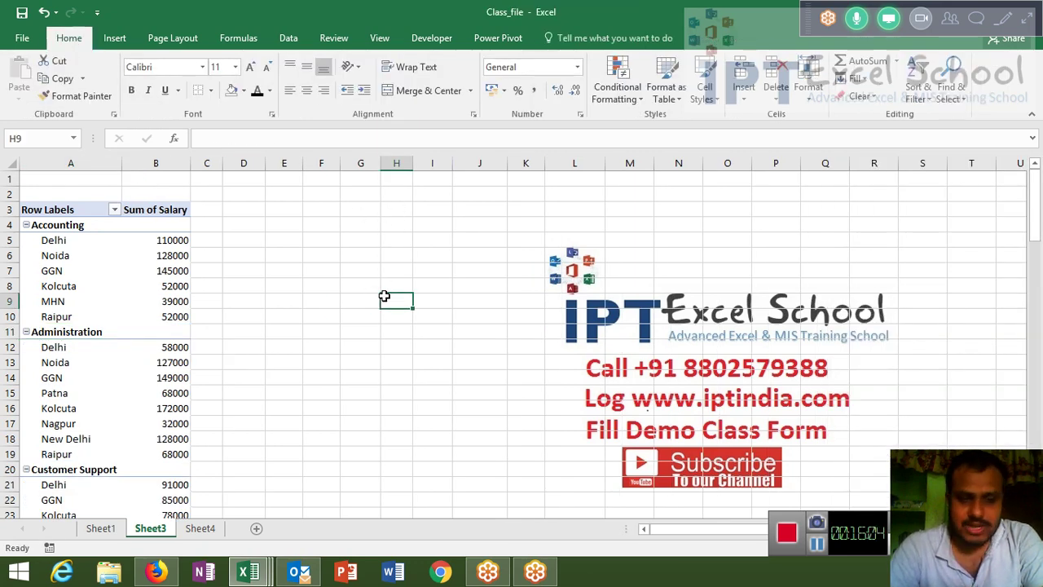
click(106, 249)
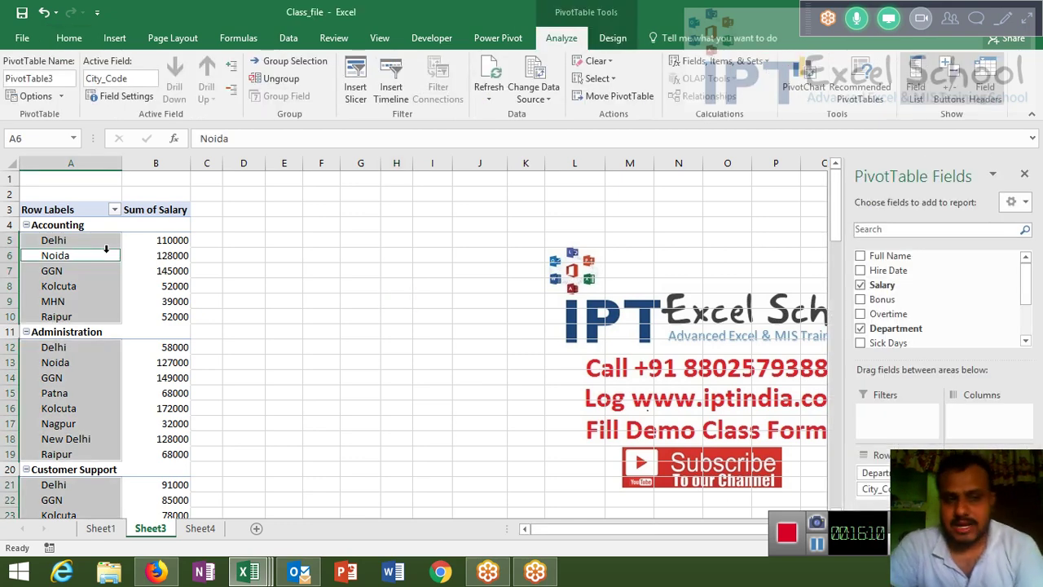
click(98, 163)
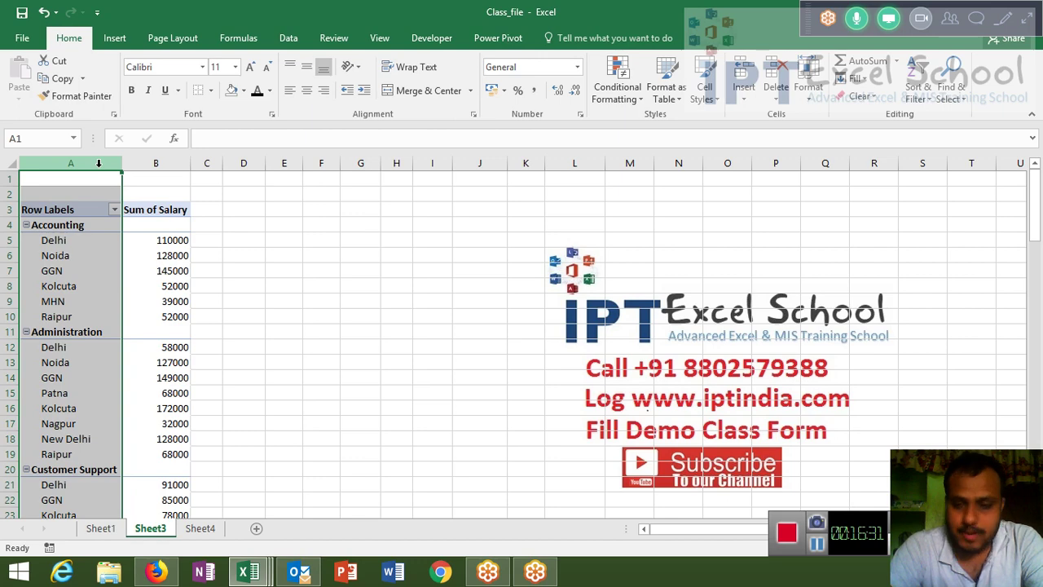
click(69, 253)
click(130, 254)
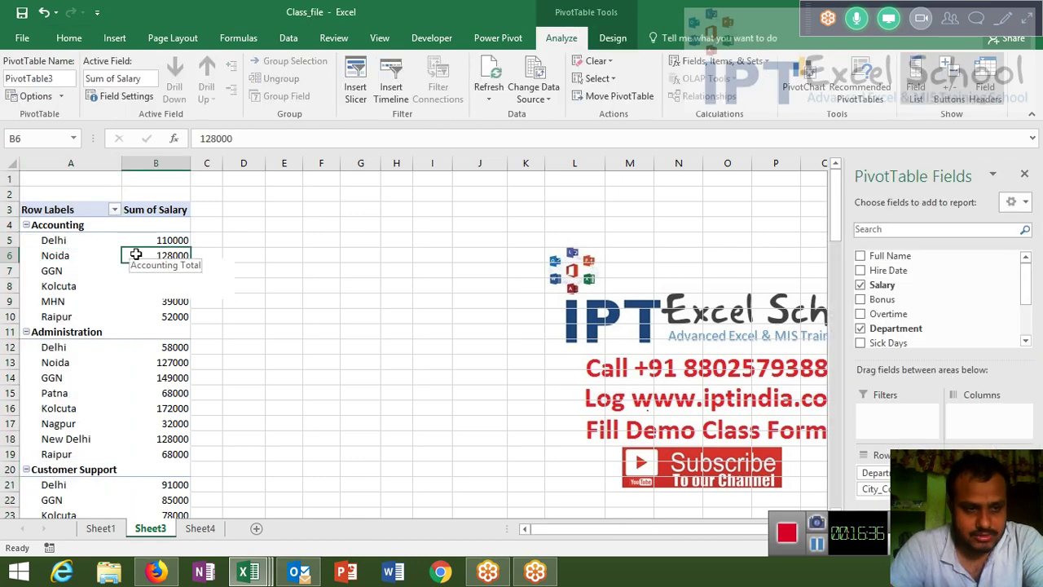
click(79, 249)
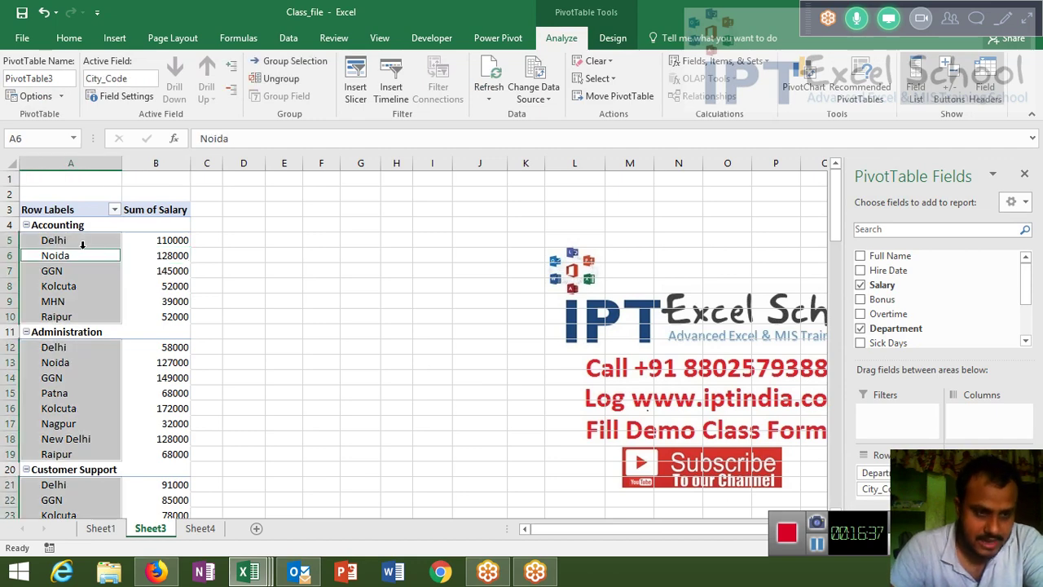
click(82, 234)
- Enable Classic PivotTable layout in PivotTable Options so Department and City_Code get separate columns
right_click(83, 235)
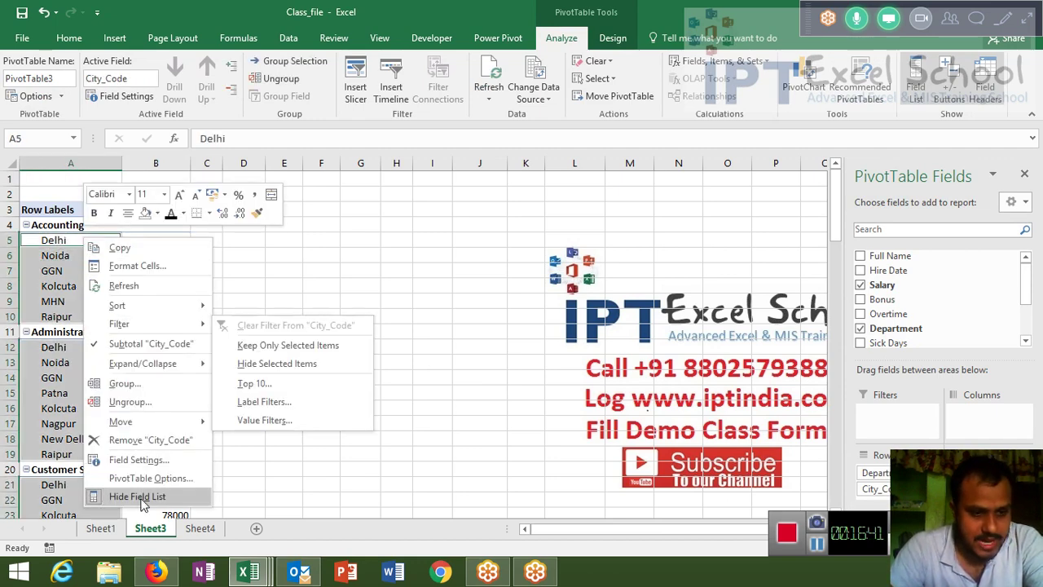
click(150, 478)
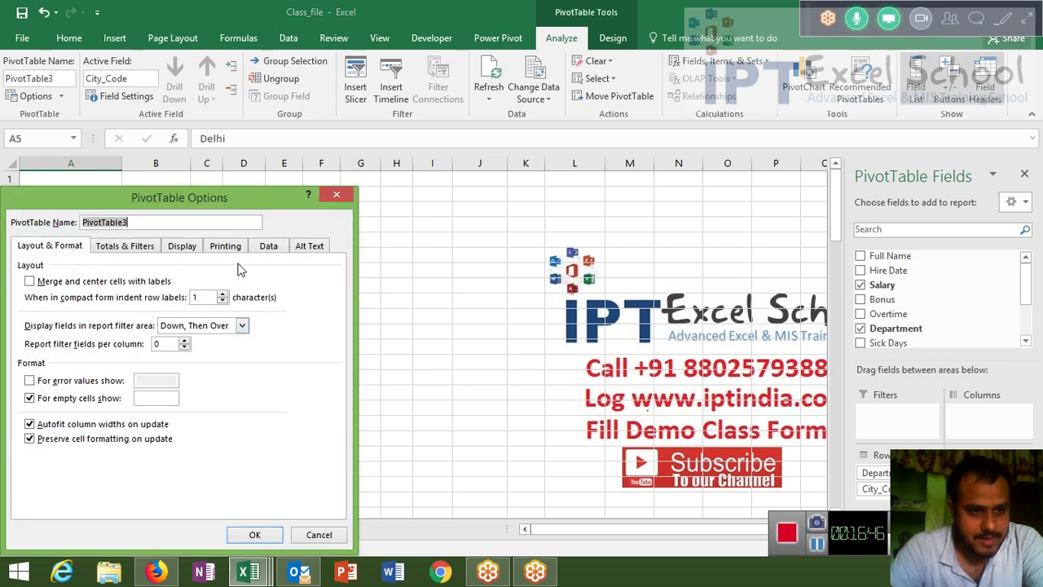
click(190, 249)
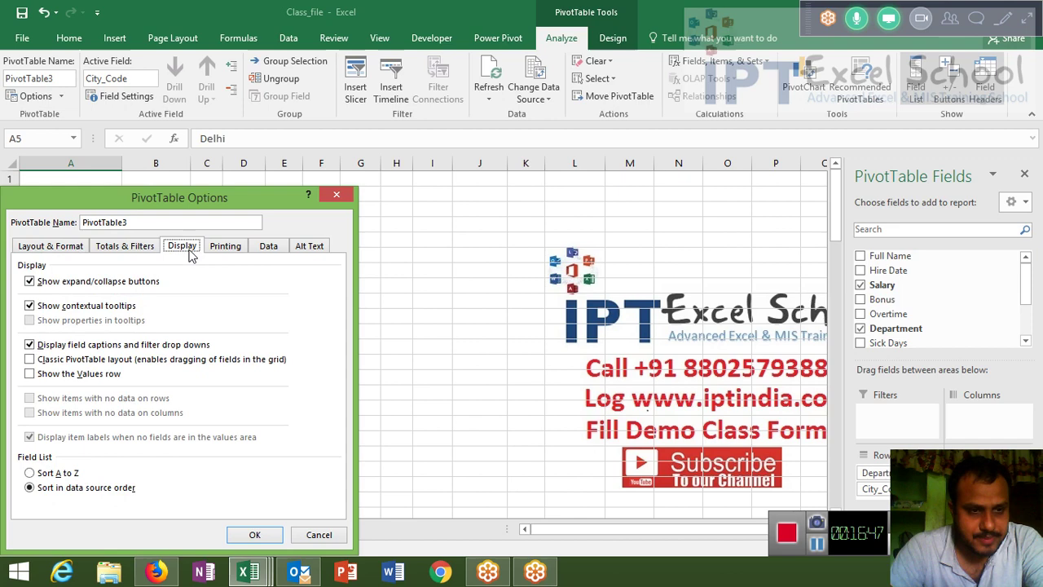
click(107, 363)
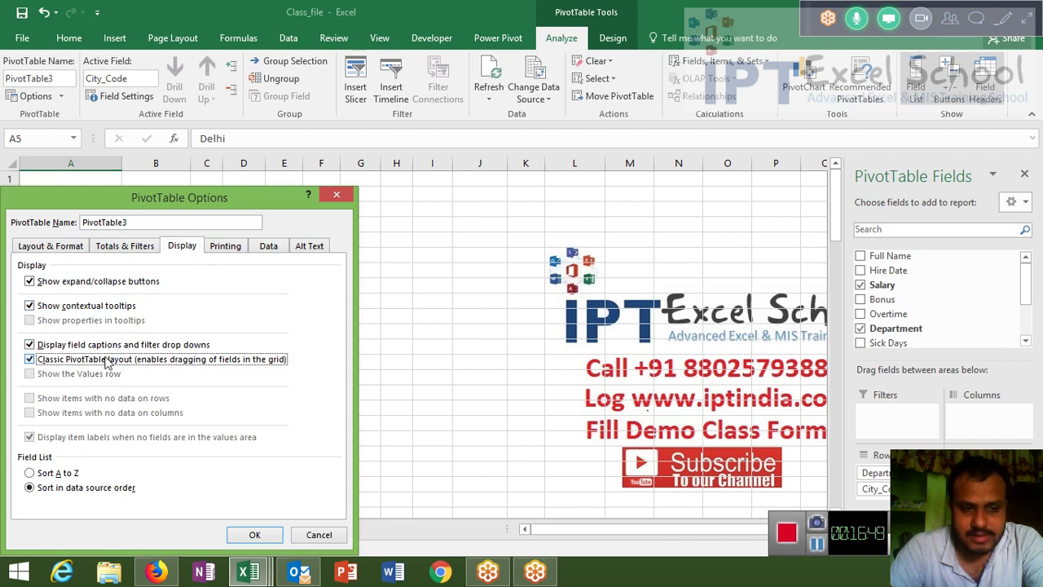
click(254, 534)
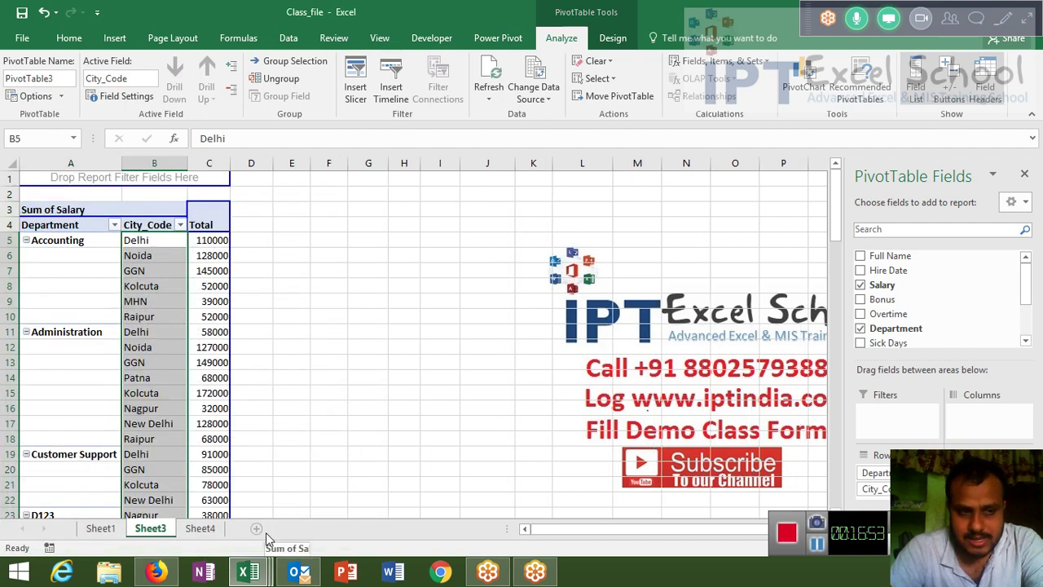
- Set the salary PivotTable's report layout to Show in Tabular Form
click(156, 347)
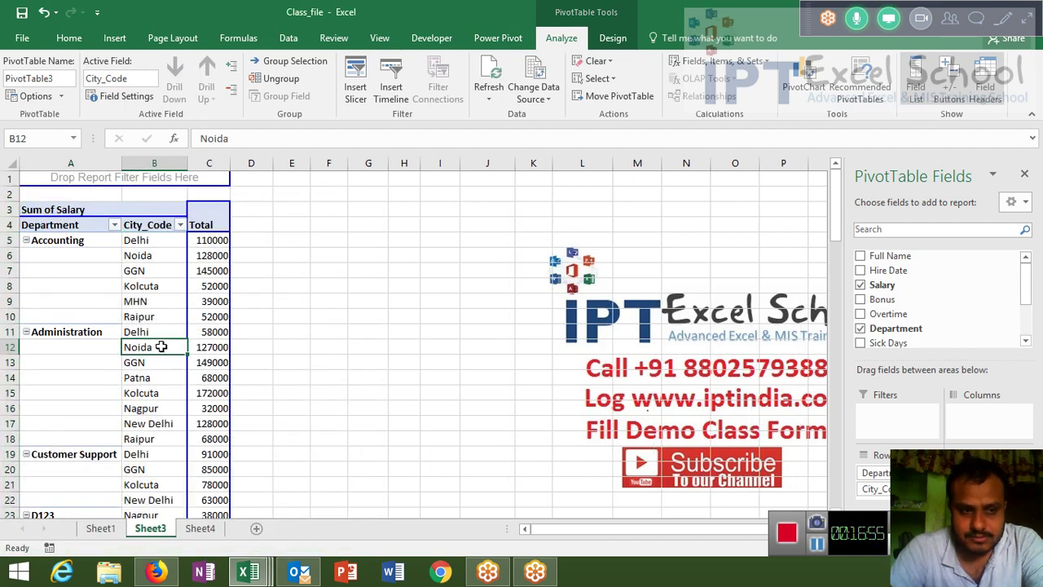
click(613, 38)
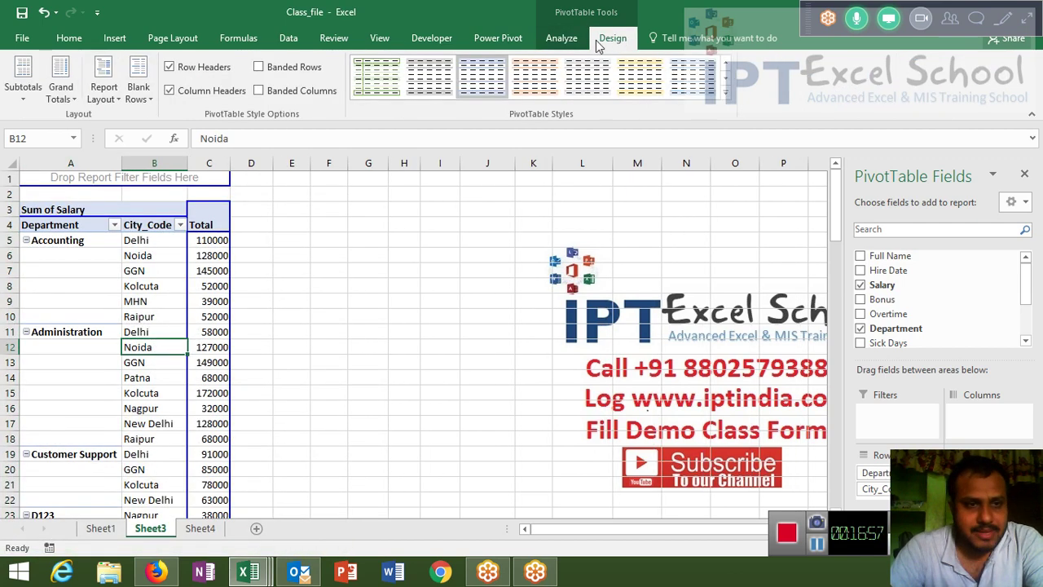
click(105, 91)
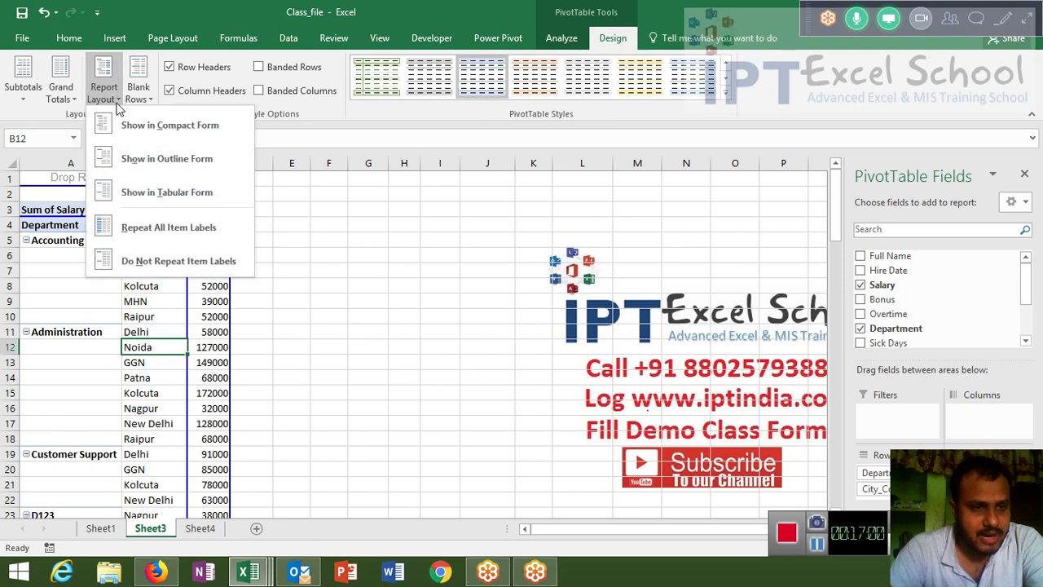
click(115, 196)
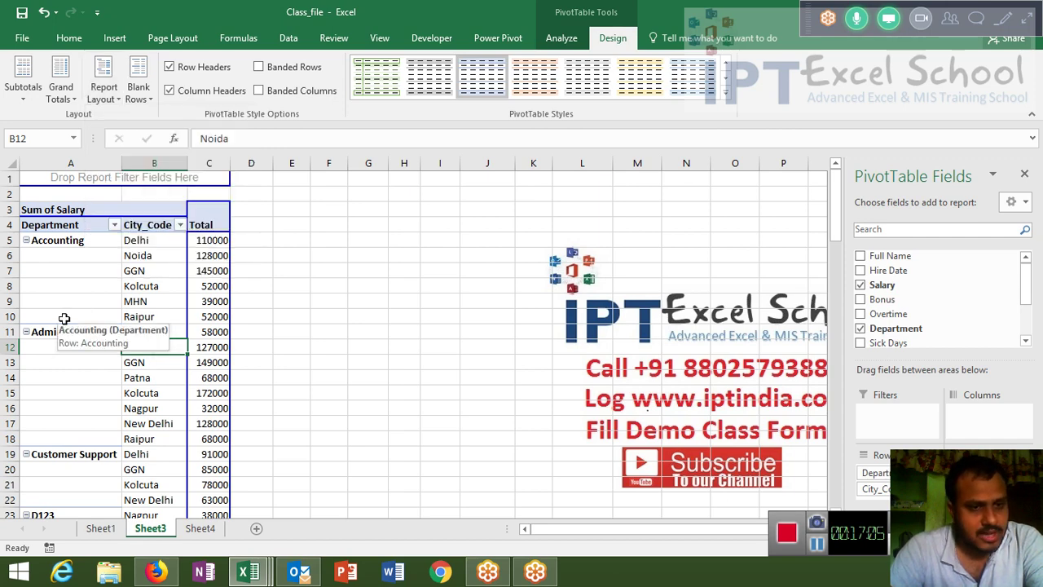
- Repeat all item labels so each department name appears on every city row
click(128, 315)
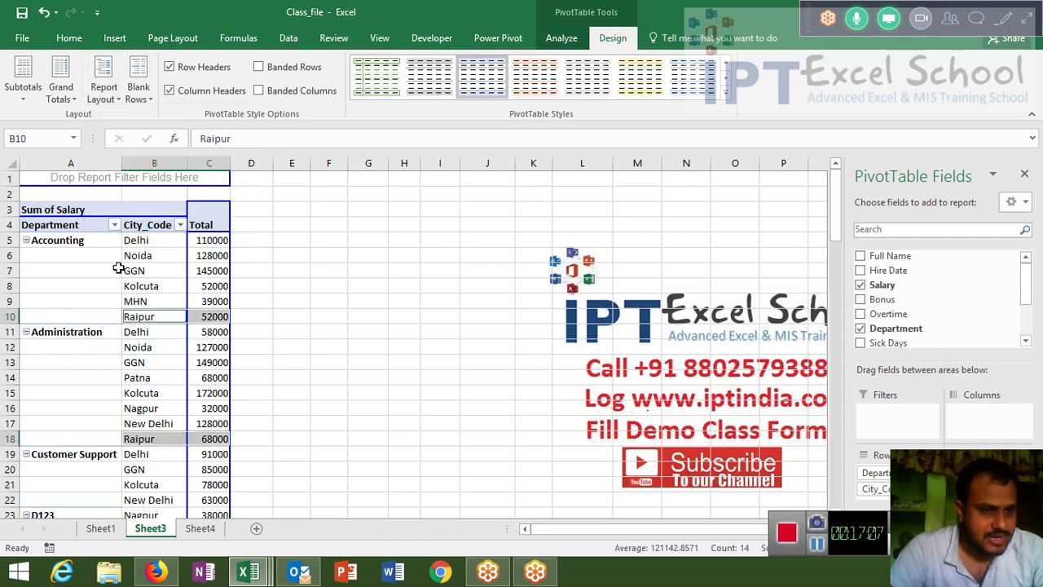
click(108, 240)
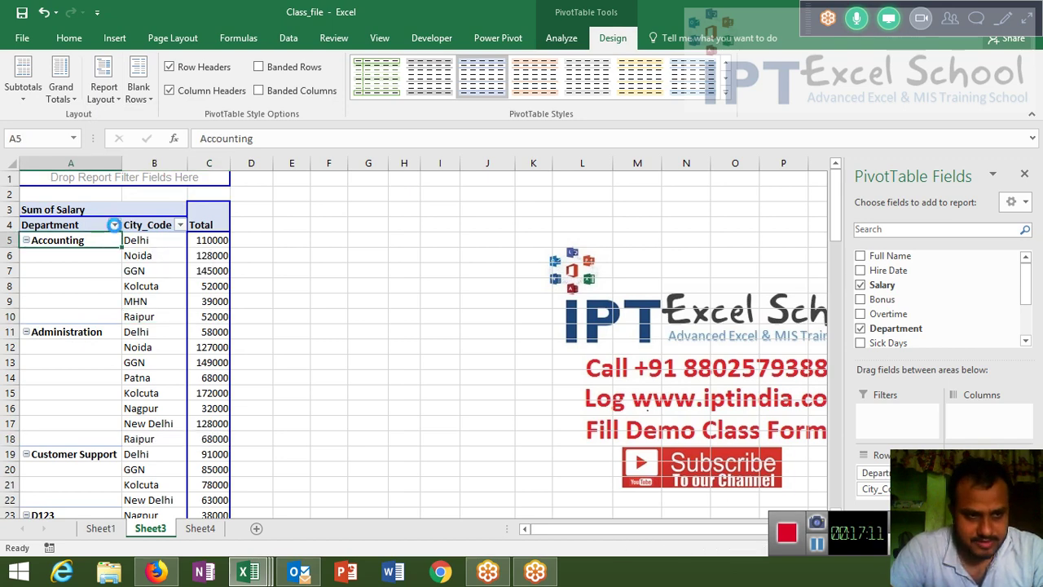
click(114, 224)
key(Escape)
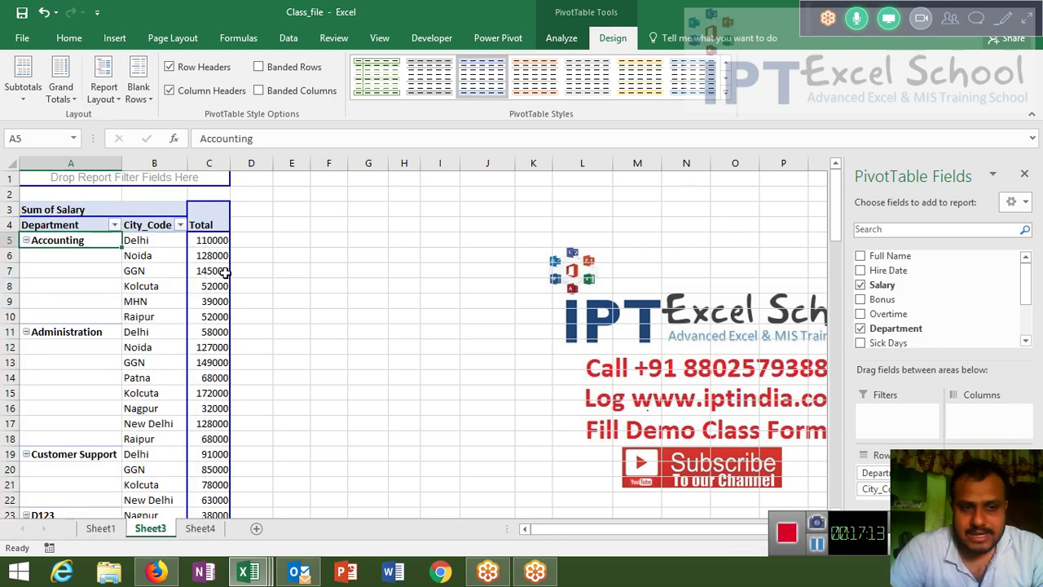
mouse_move(225, 272)
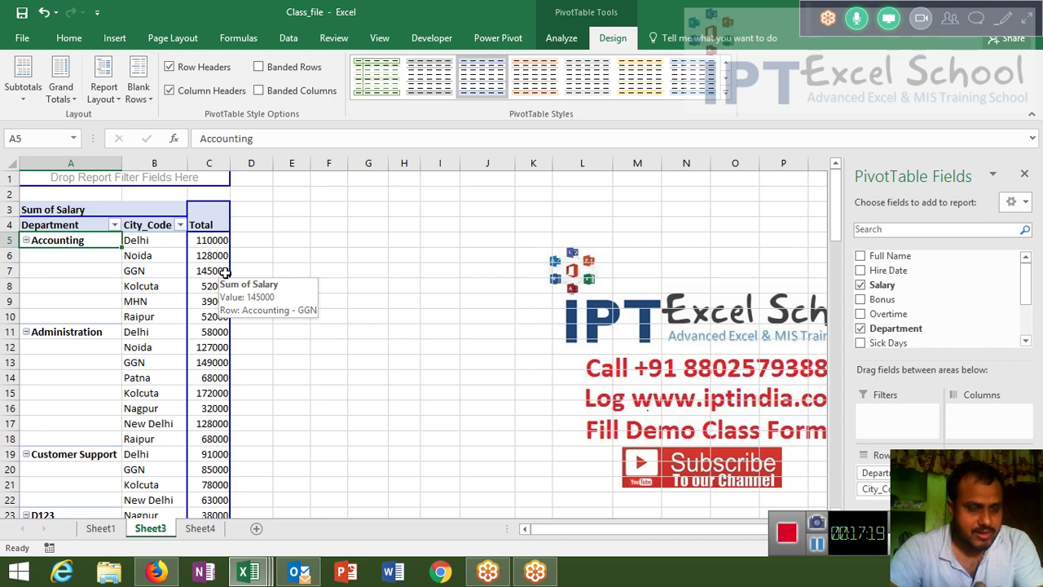
drag(89, 259, 95, 310)
drag(97, 241, 192, 240)
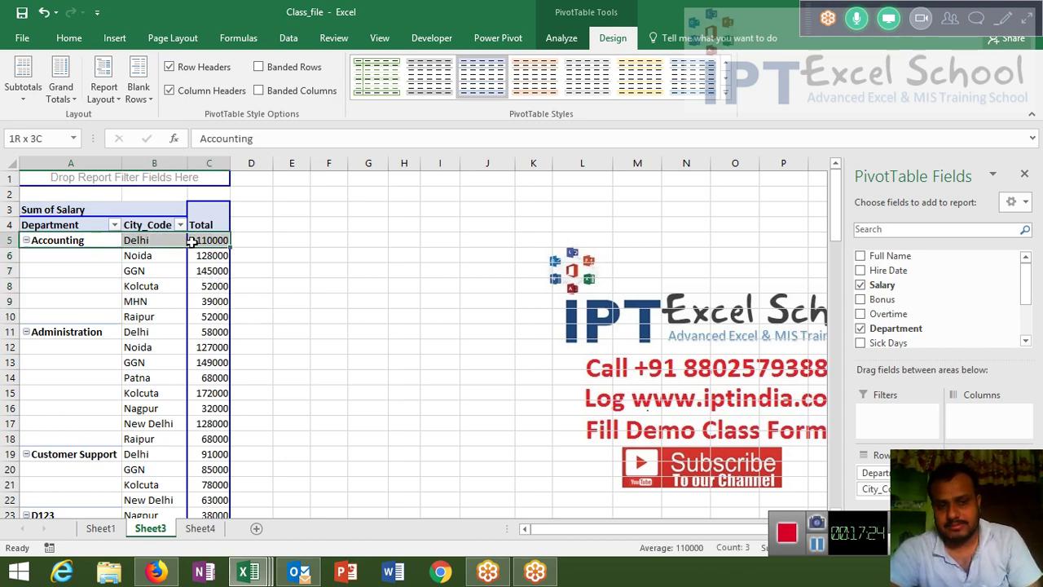
drag(96, 240, 104, 318)
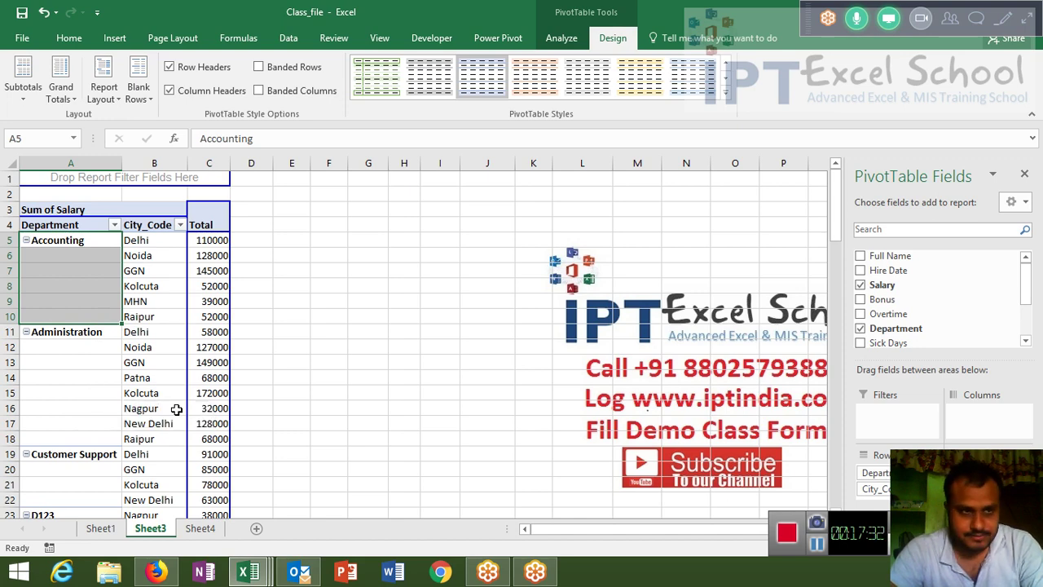
click(172, 408)
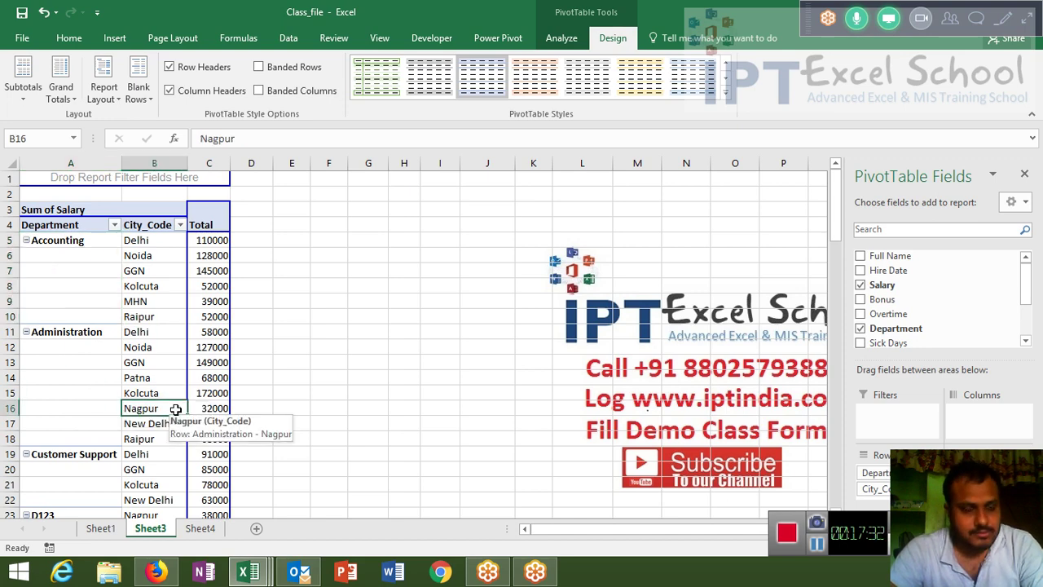
click(118, 105)
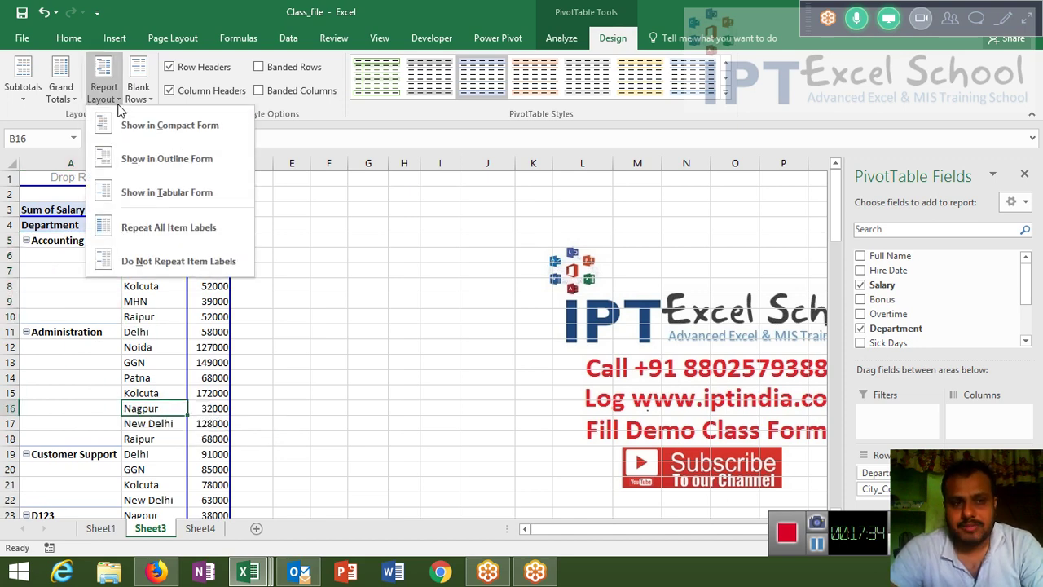
click(130, 230)
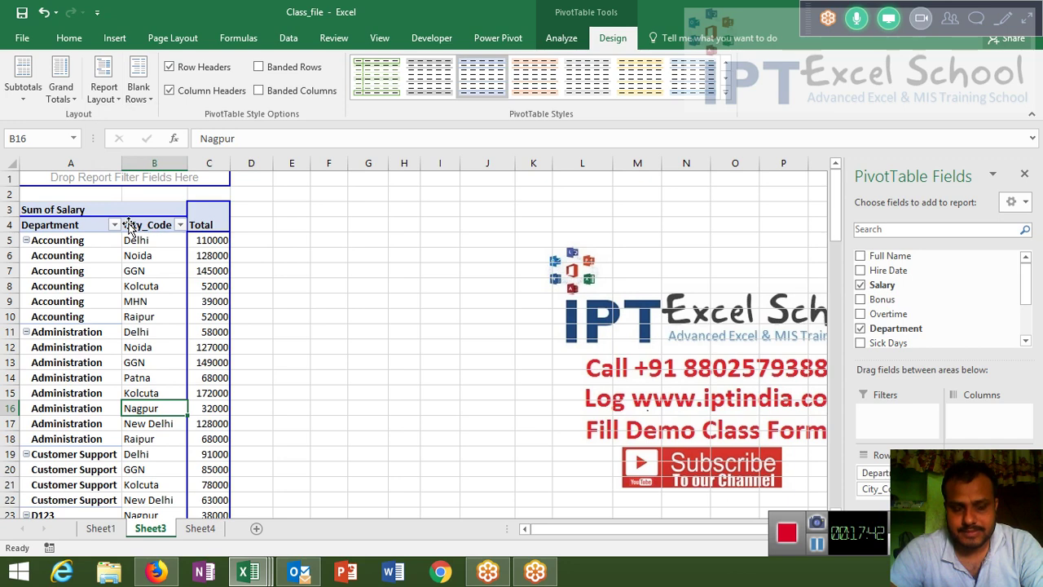
- Insert blank lines after each department, then remove them again
click(80, 320)
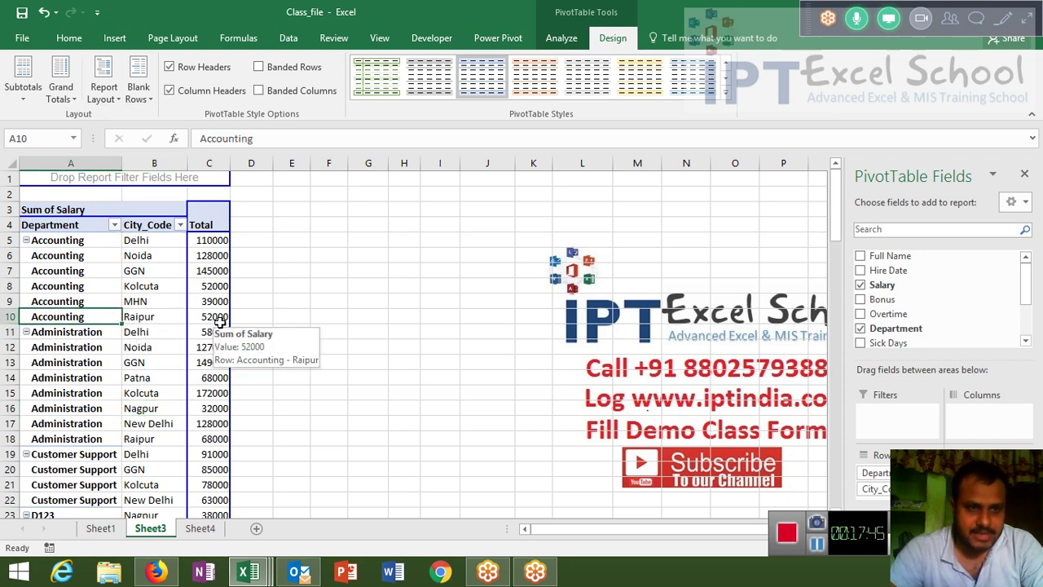
click(149, 104)
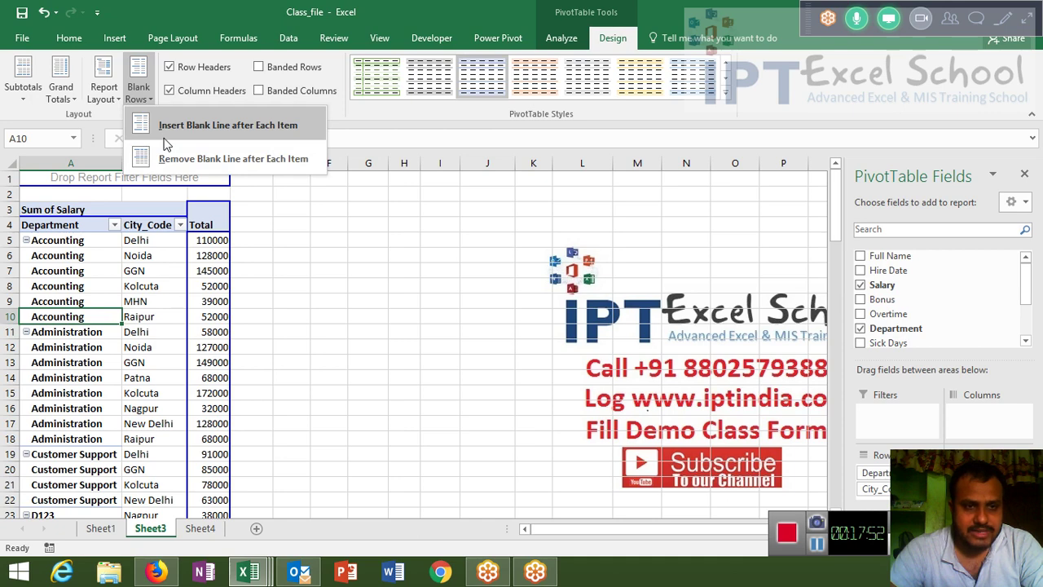
click(163, 137)
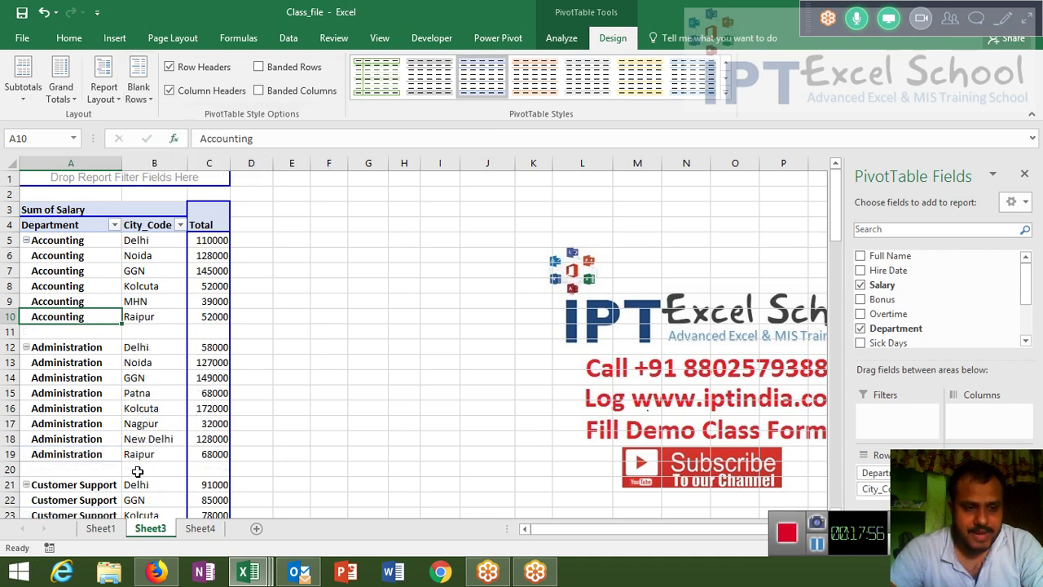
click(168, 336)
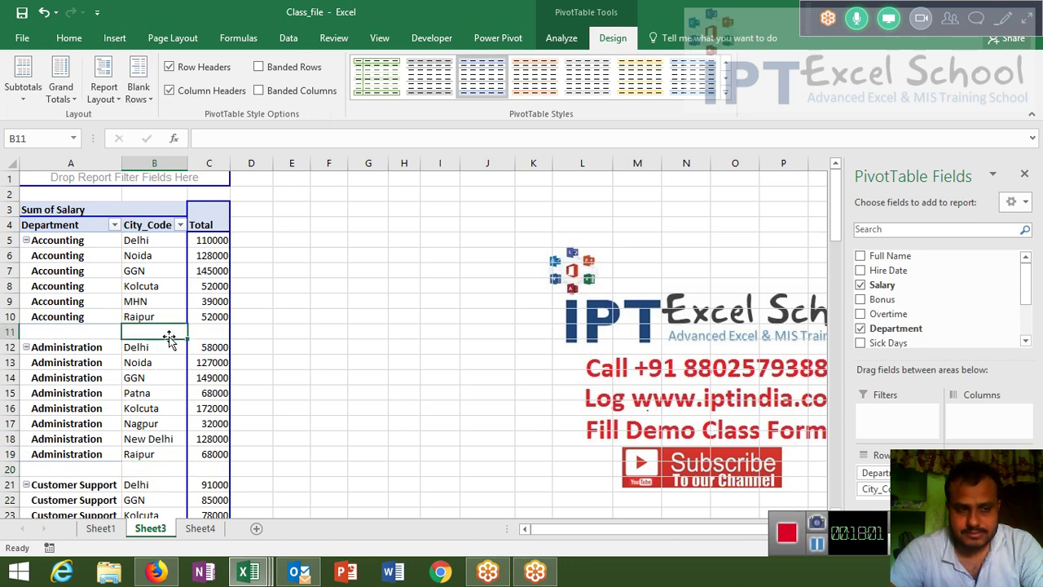
click(158, 424)
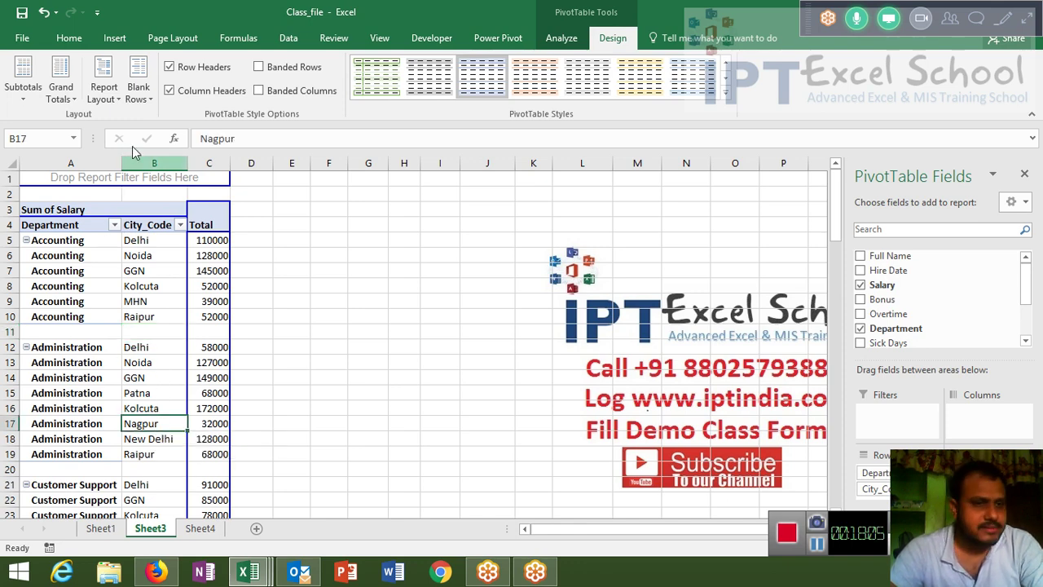
click(138, 90)
click(173, 158)
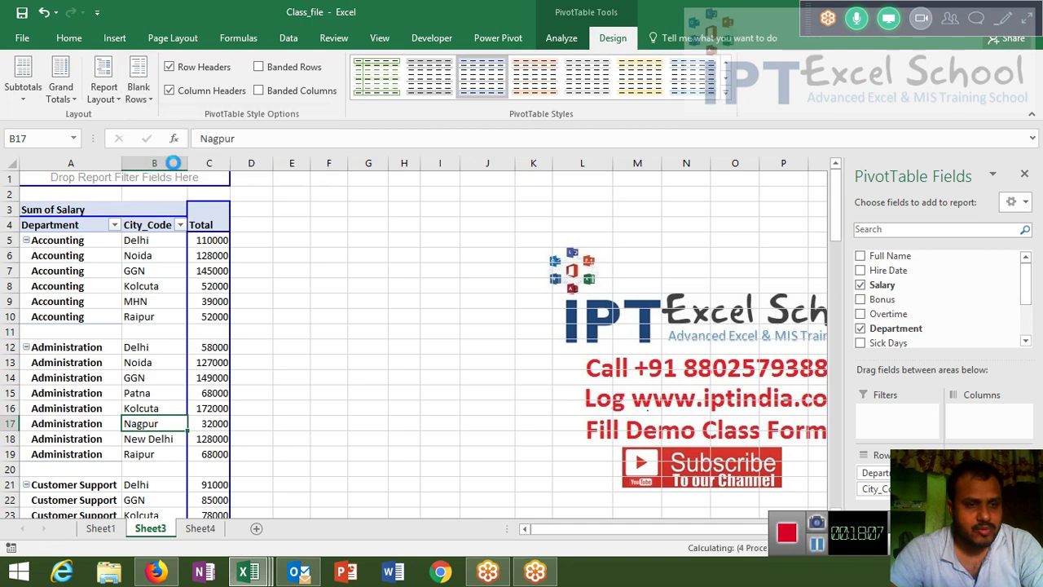
click(110, 98)
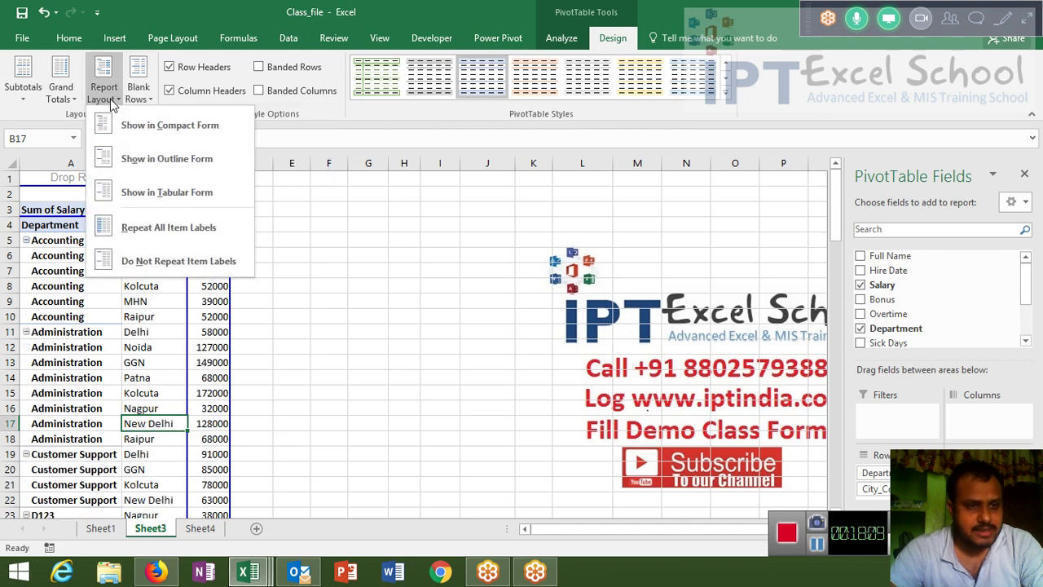
- Switch to Do Not Repeat Item Labels, then attempt Merge & Center on A5:A10 and dismiss the warning
click(136, 261)
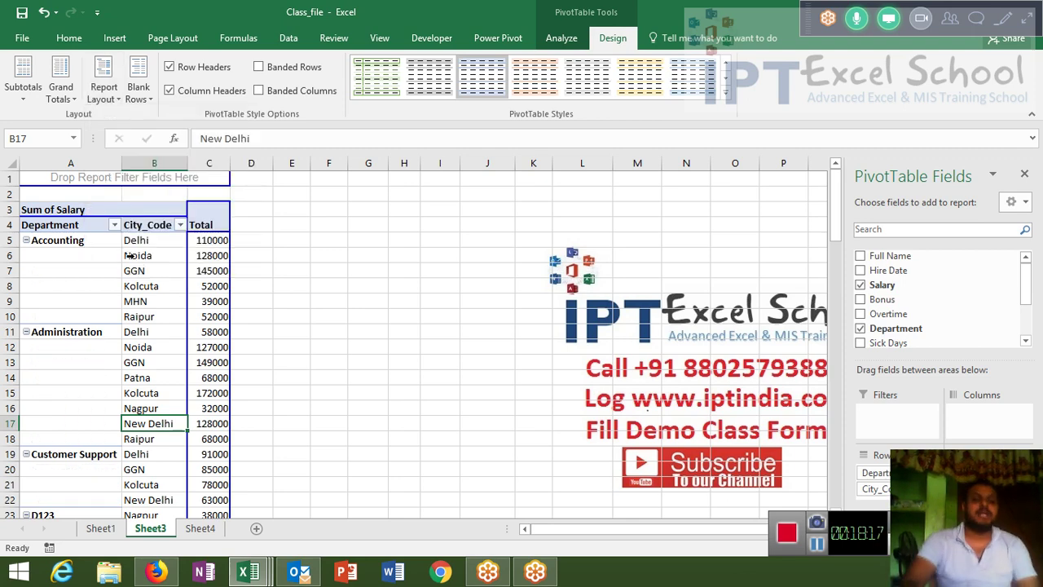
click(88, 244)
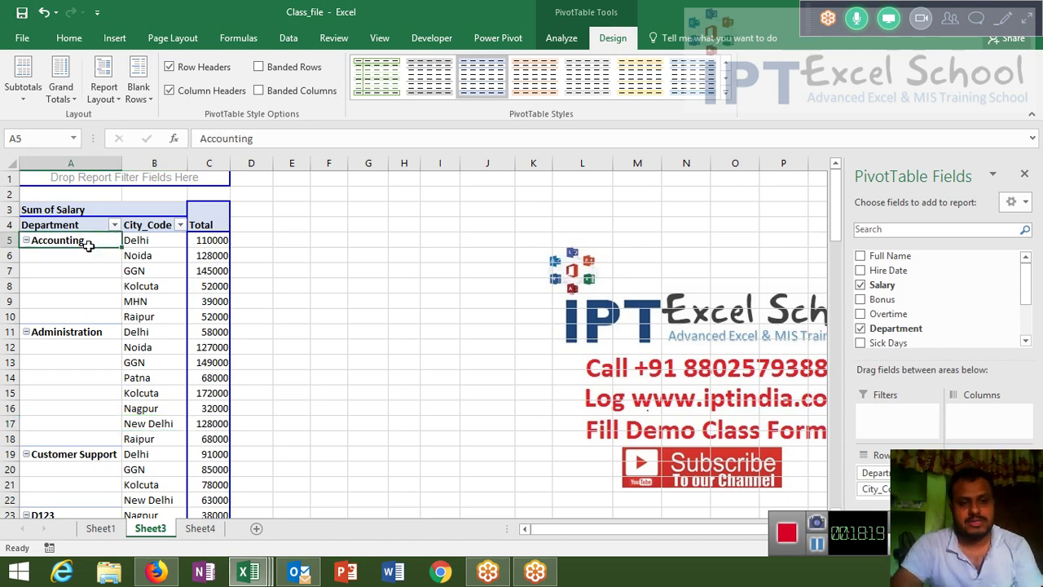
drag(88, 245, 93, 316)
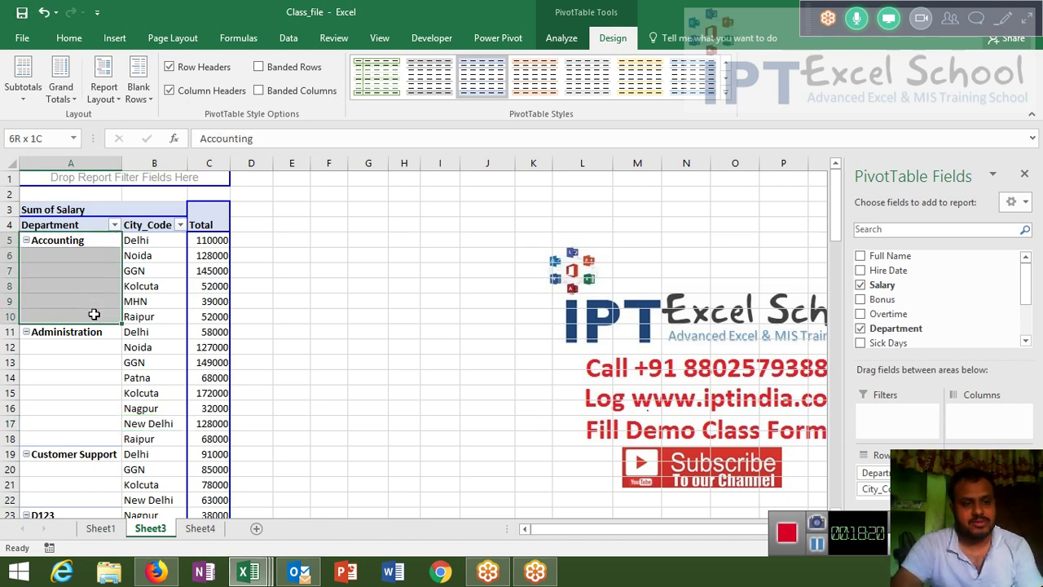
click(69, 38)
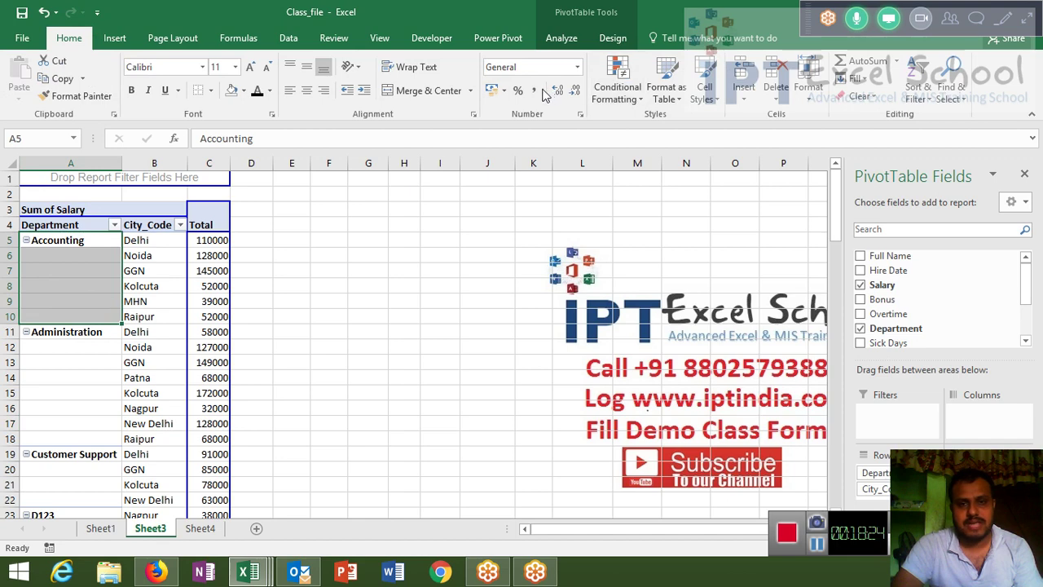
click(428, 90)
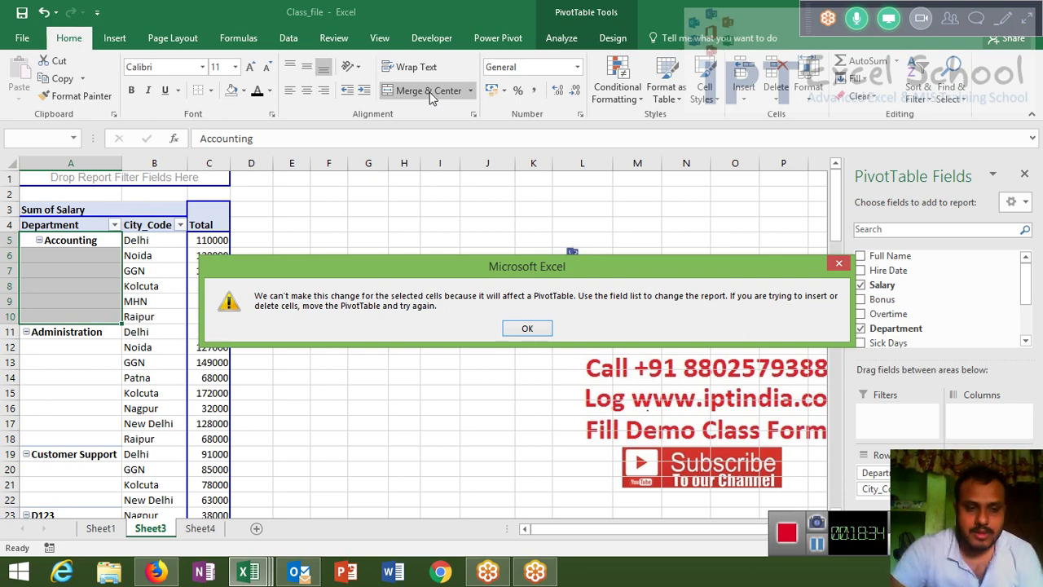
click(527, 329)
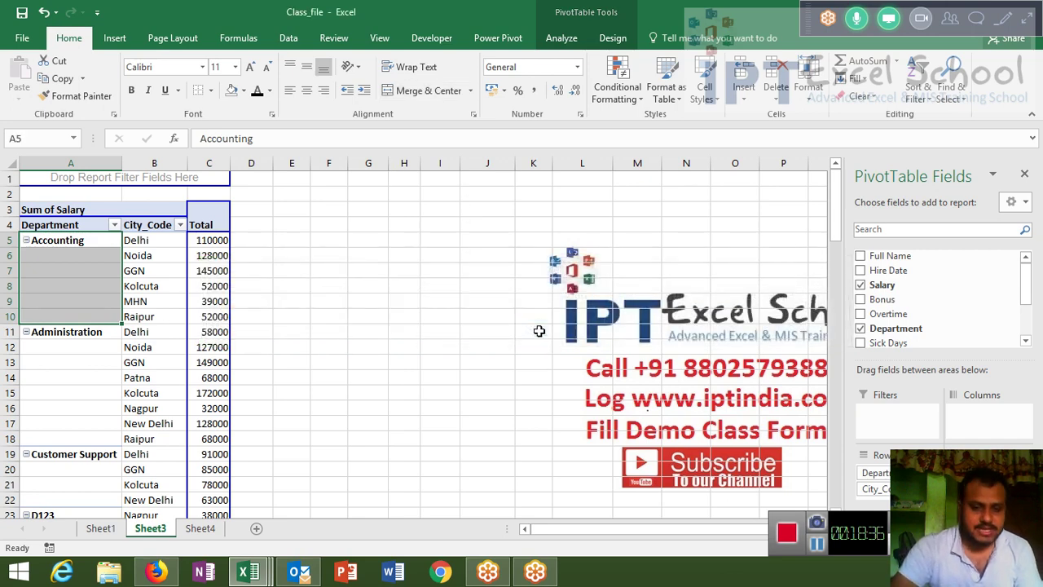
click(128, 275)
click(93, 268)
- Turn on Merge and center cells with labels in PivotTable Options
right_click(95, 271)
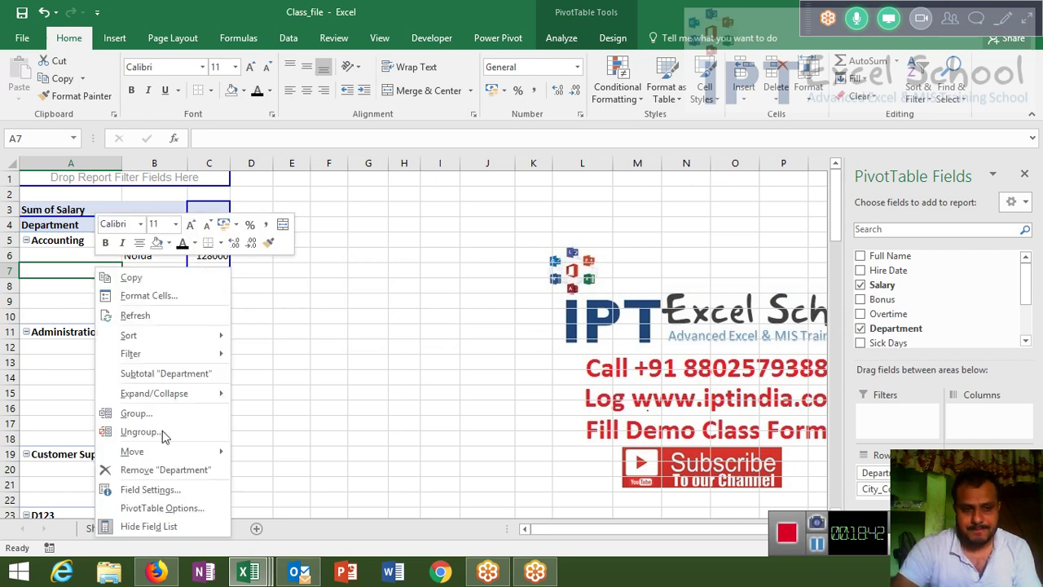
click(168, 514)
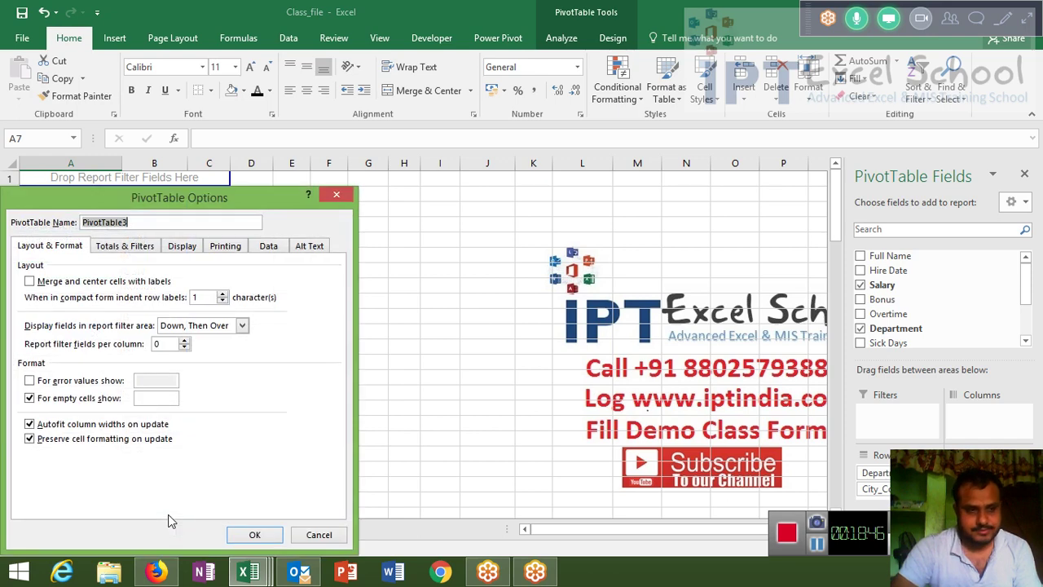
click(30, 282)
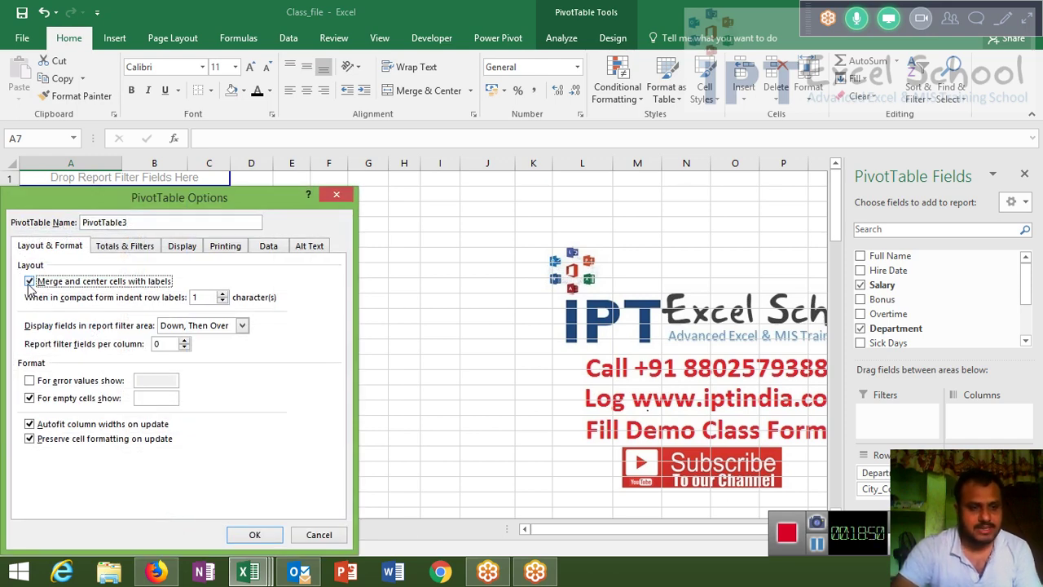
click(277, 535)
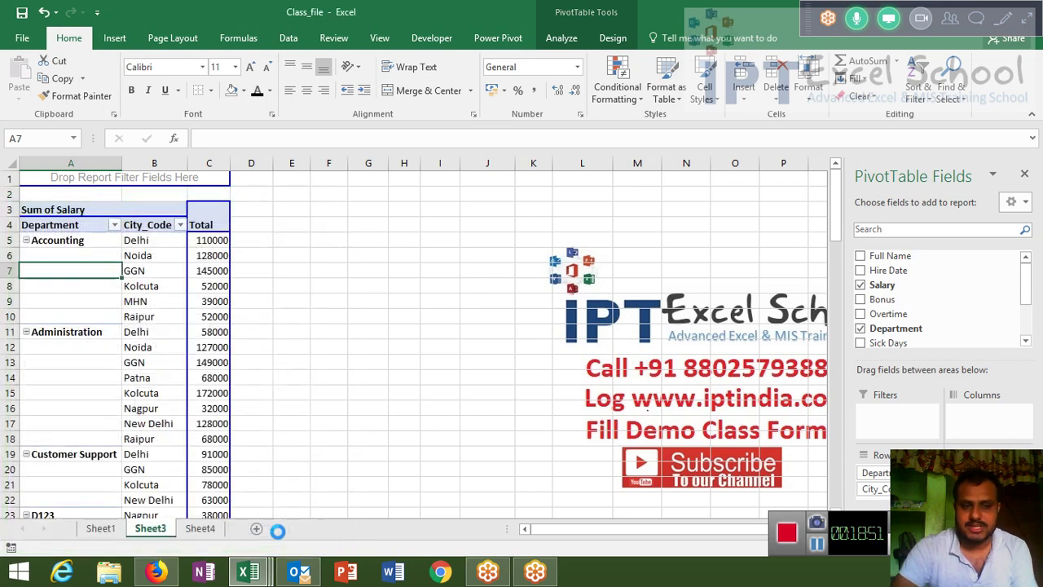
click(80, 371)
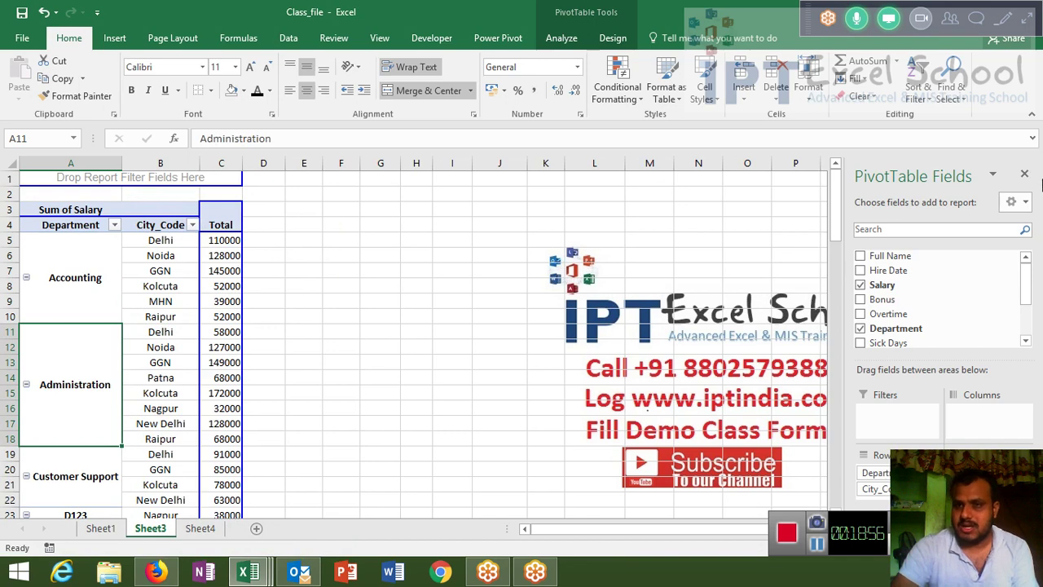
- Close the PivotTable Fields pane and inspect Accounting's cities, such as GGN at 145000
click(1025, 176)
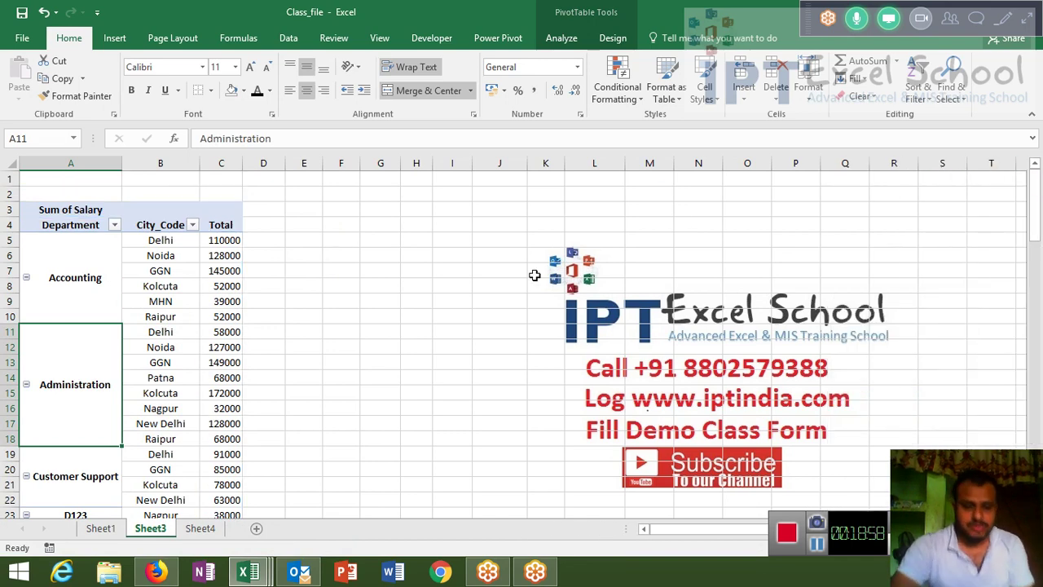
click(437, 338)
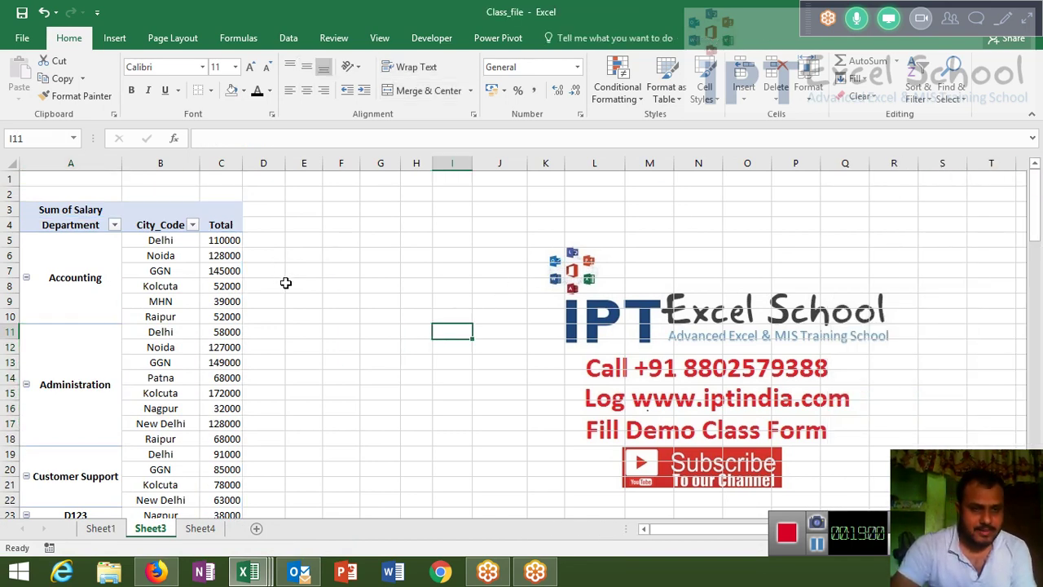
click(167, 290)
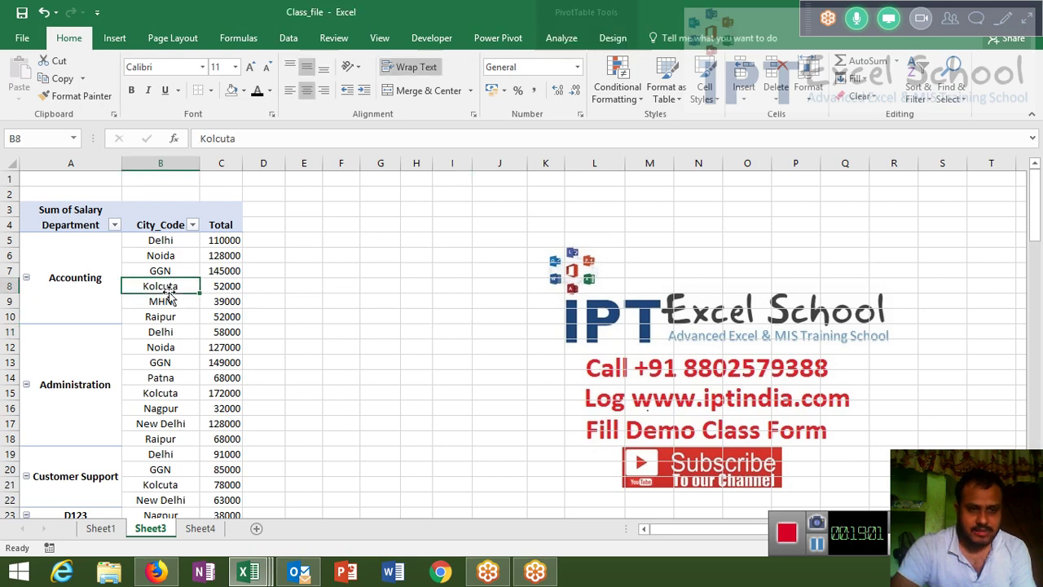
click(187, 272)
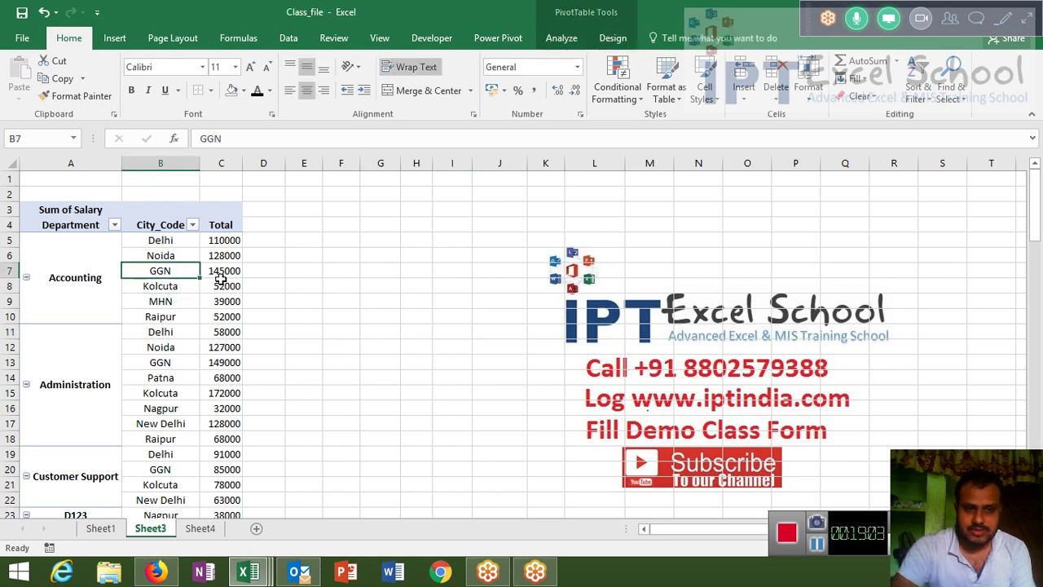
click(210, 274)
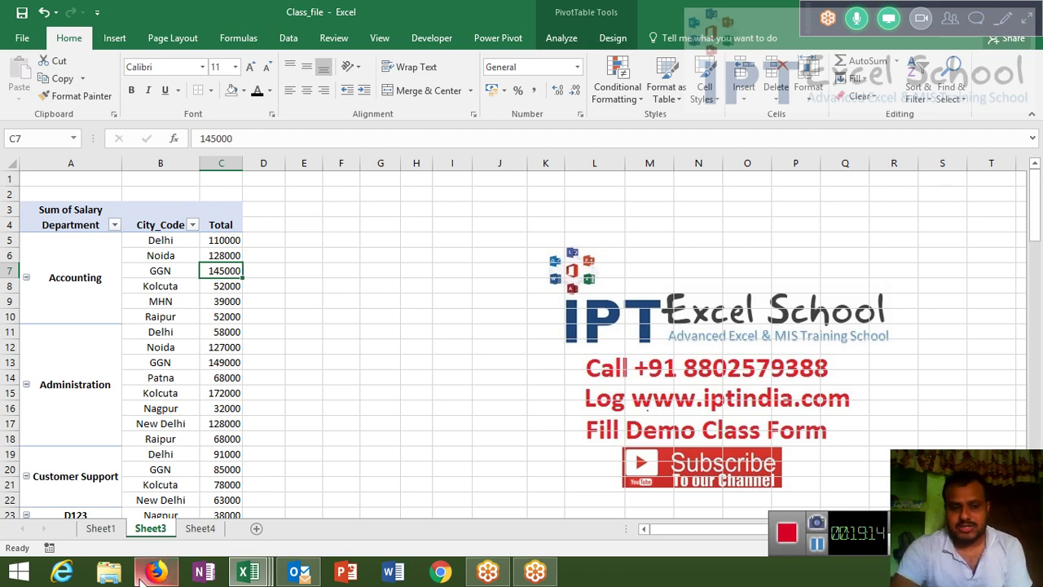
- Drill into the IT head count of 17 to create Sheet5, then return to Sheet1
click(109, 538)
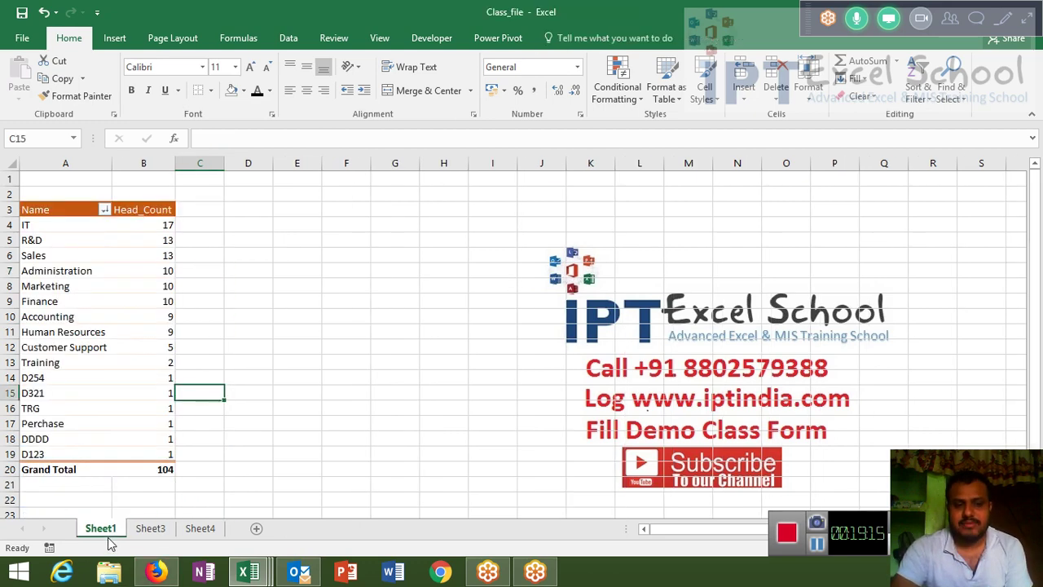
click(203, 532)
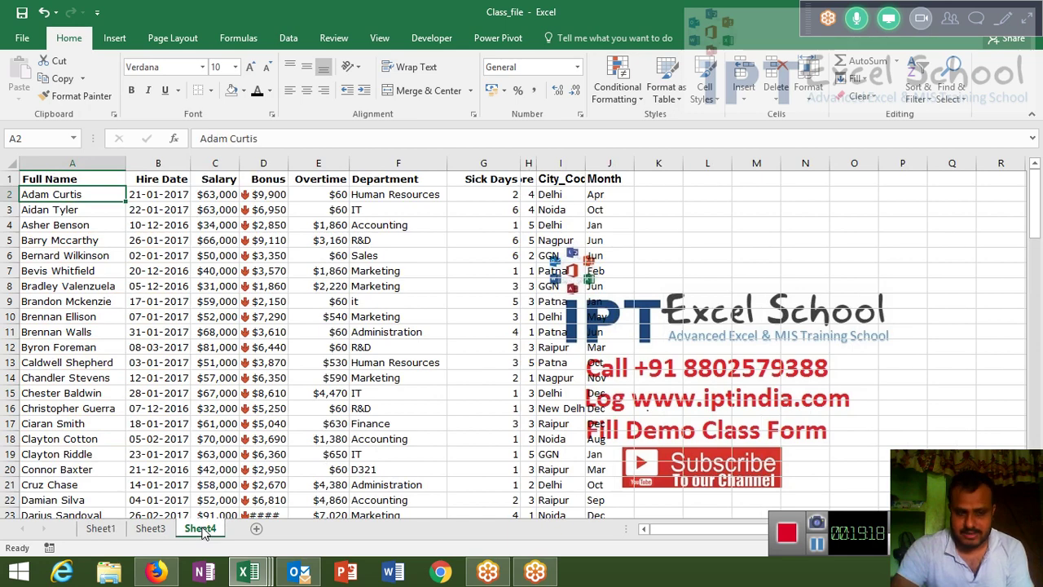
click(100, 531)
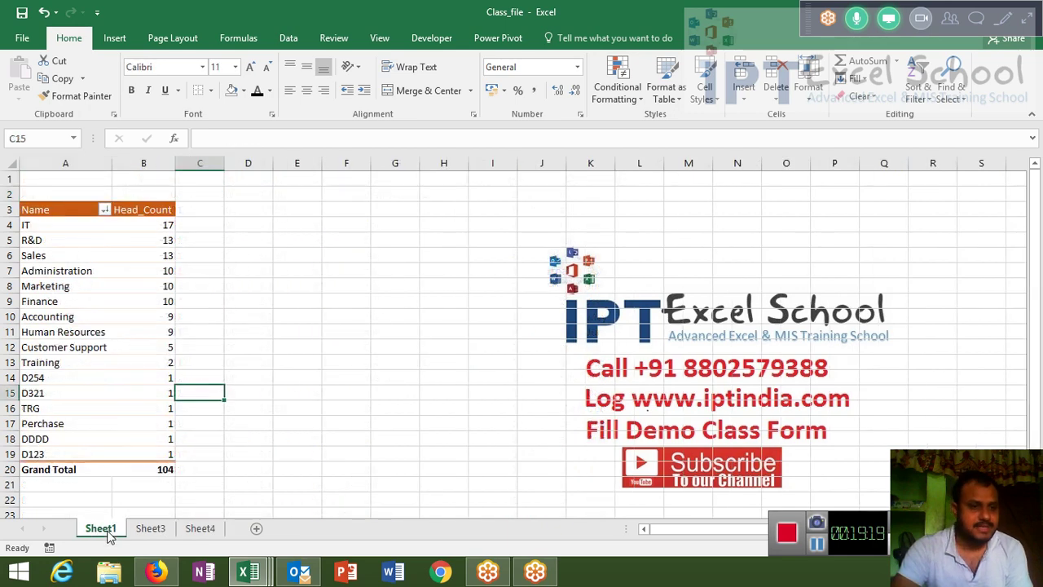
click(157, 227)
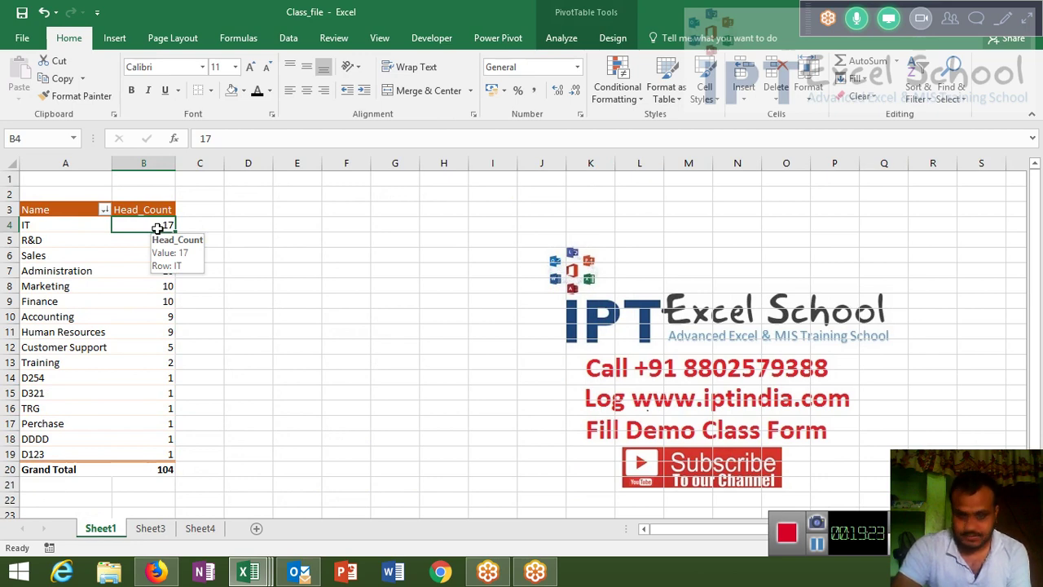
click(202, 529)
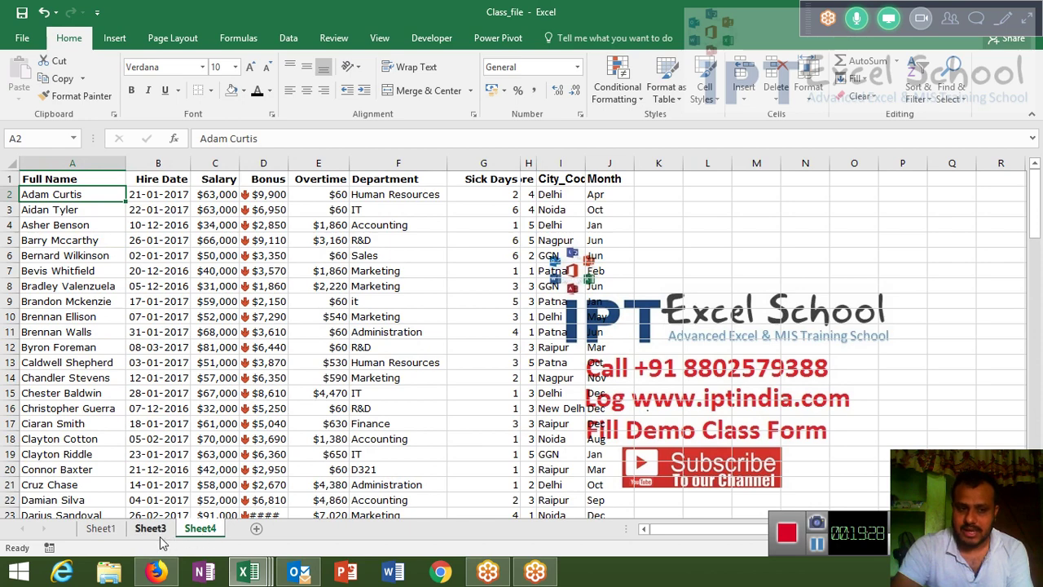
click(101, 528)
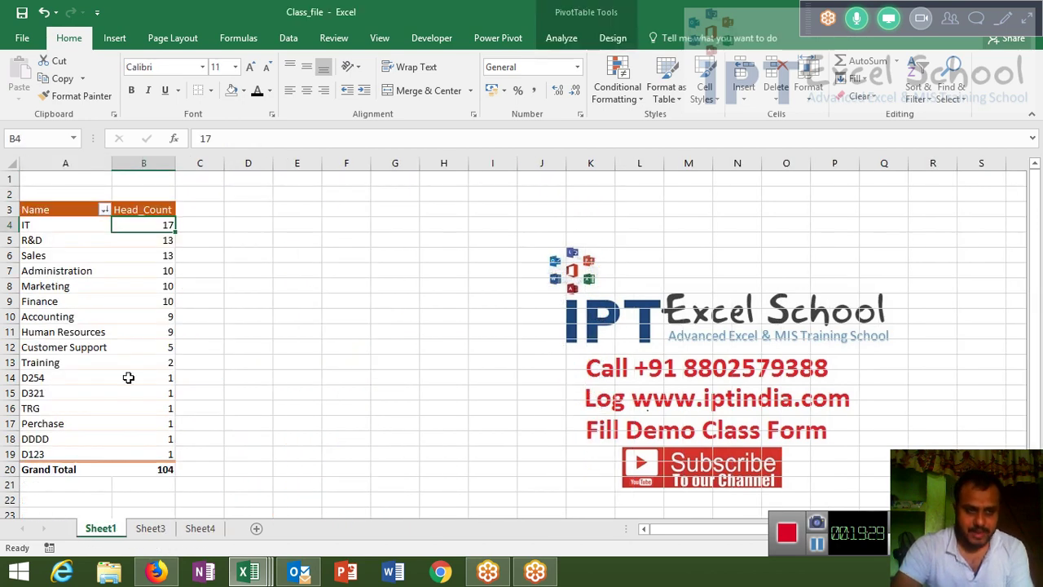
double_click(156, 228)
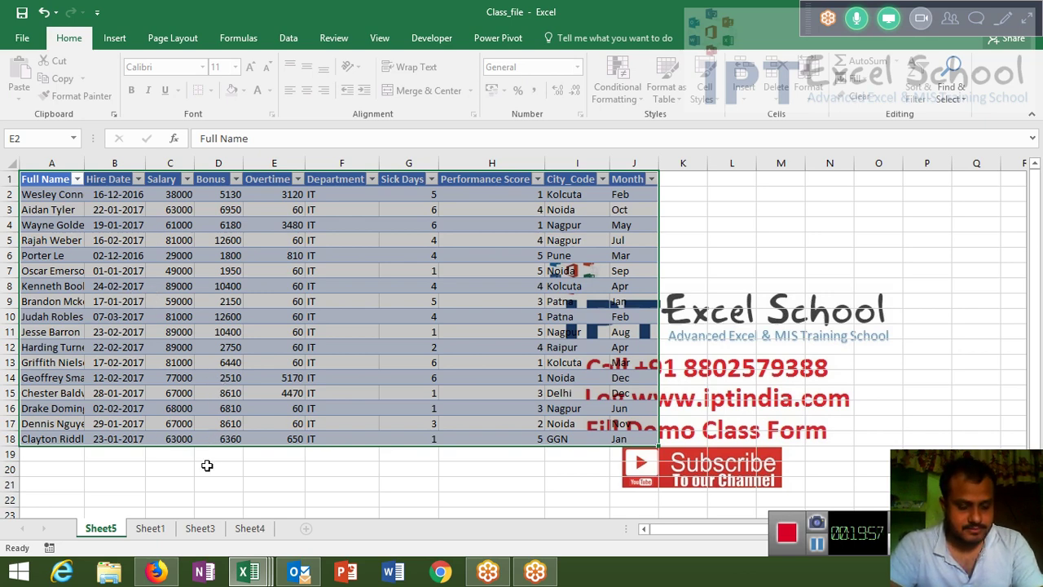
click(162, 534)
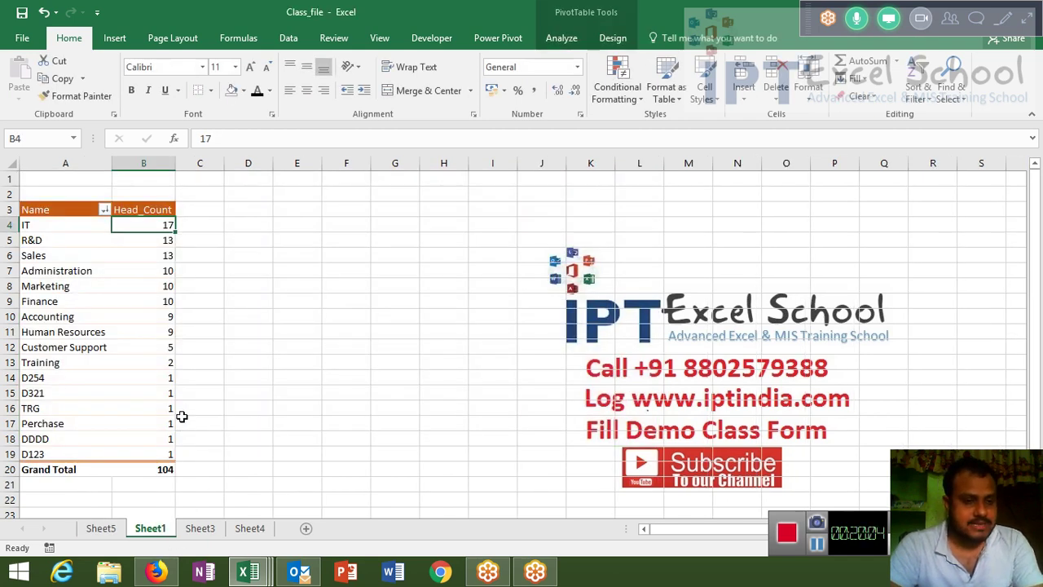
- Uncheck Enable show details on the Data tab of the head-count PivotTable's options
right_click(134, 346)
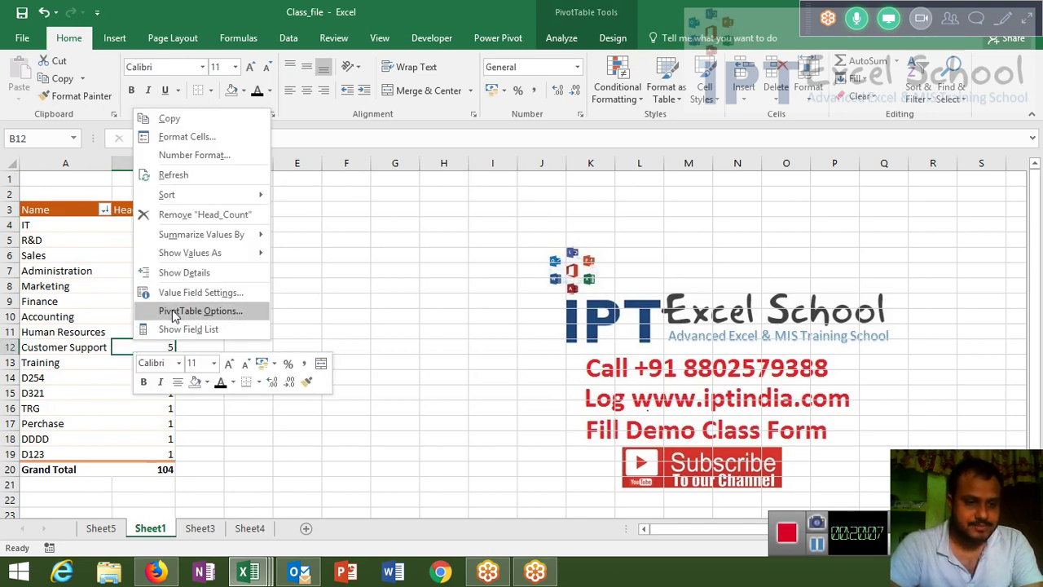
click(173, 313)
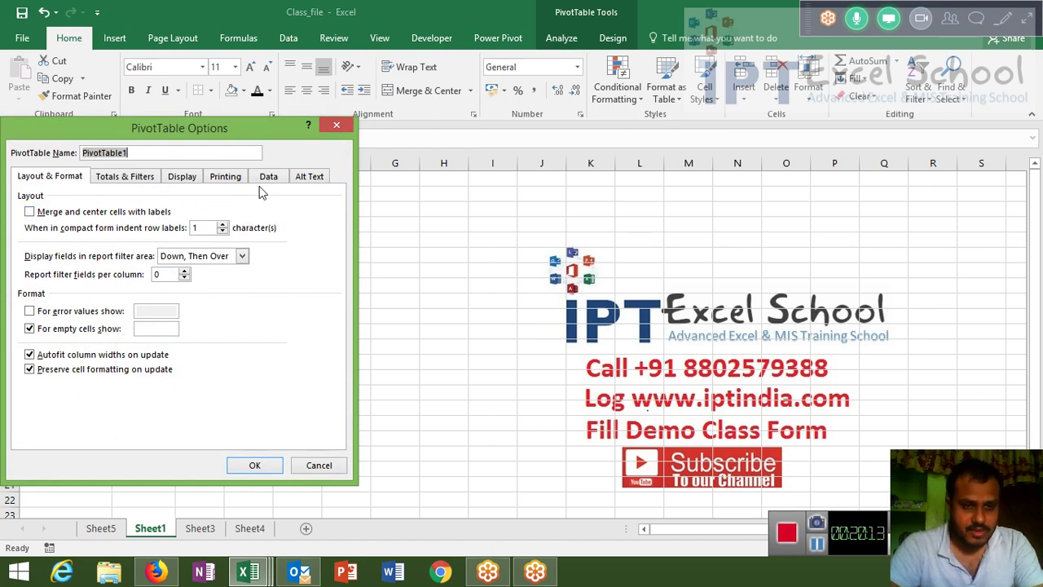
click(142, 179)
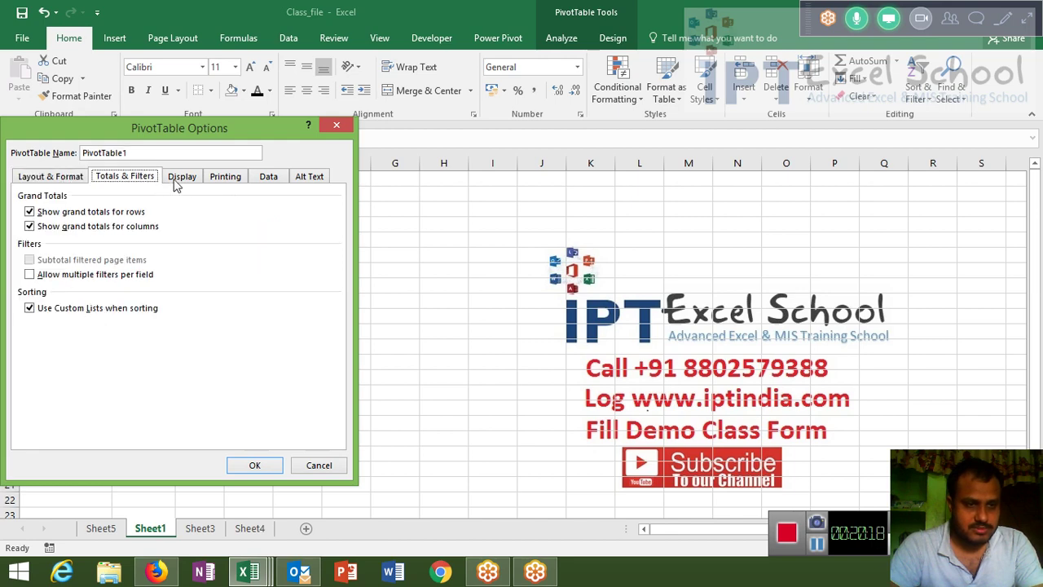
click(274, 181)
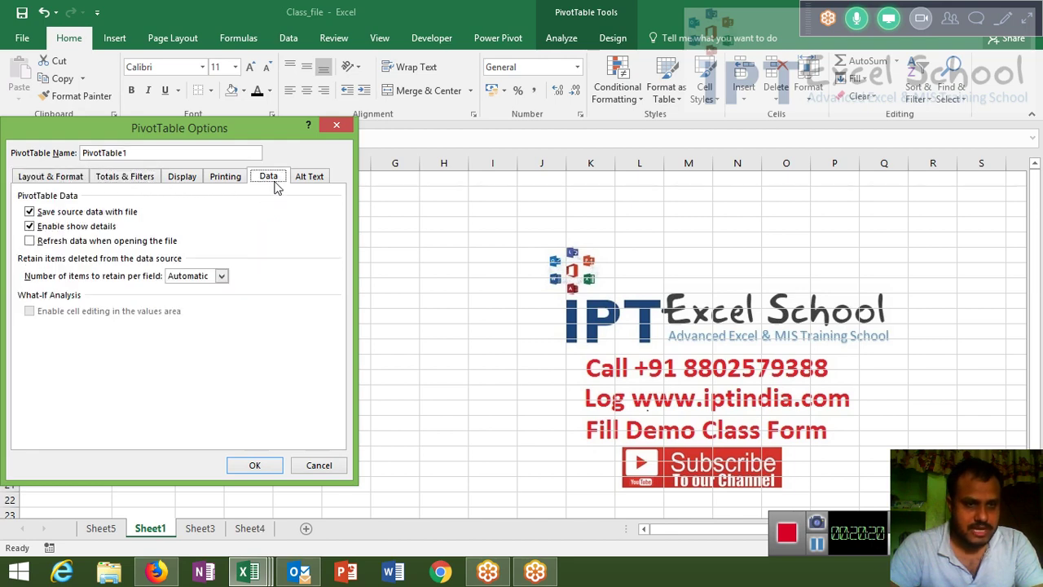
click(72, 230)
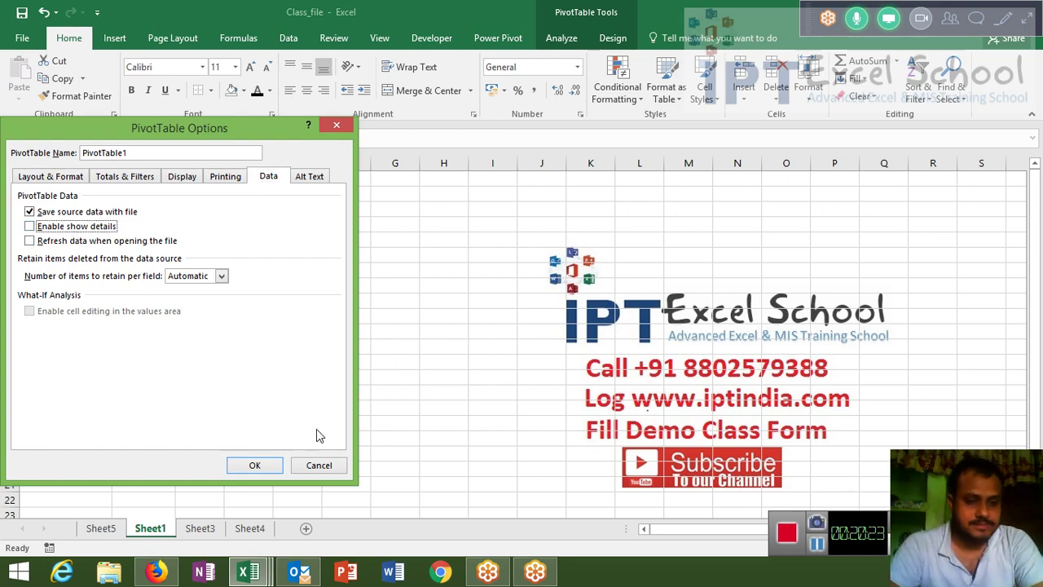
click(277, 461)
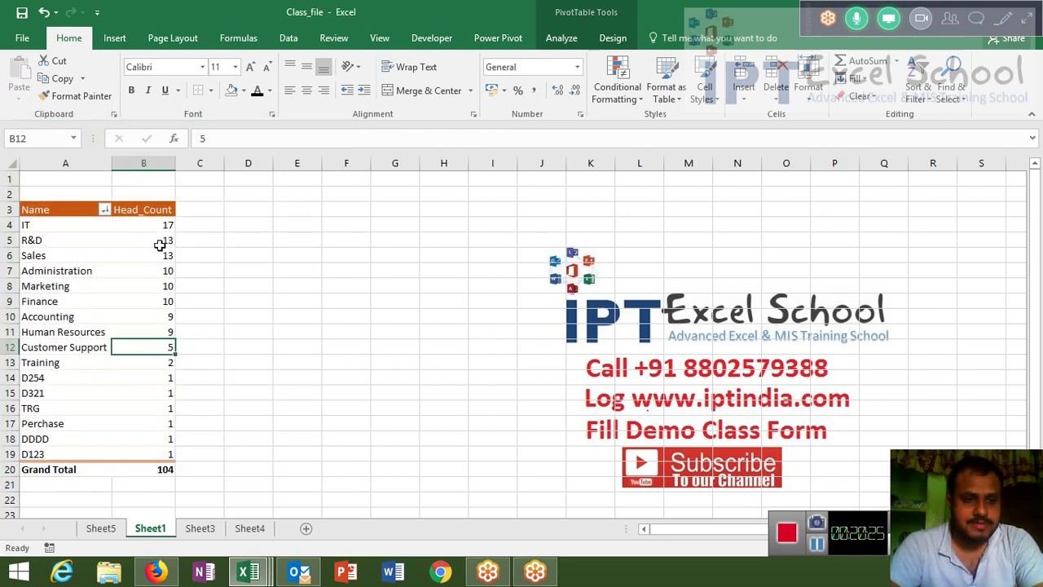
- Try deleting the counts from R&D down to the Grand Total and dismiss the PivotTable warning
click(167, 242)
key(ctrl+shift+Down)
key(Delete)
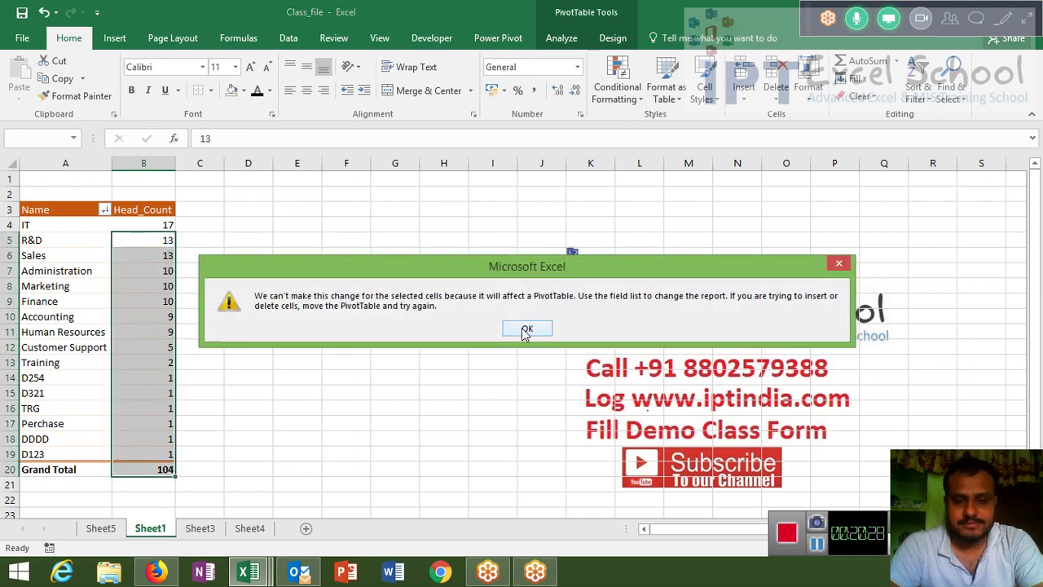
click(527, 329)
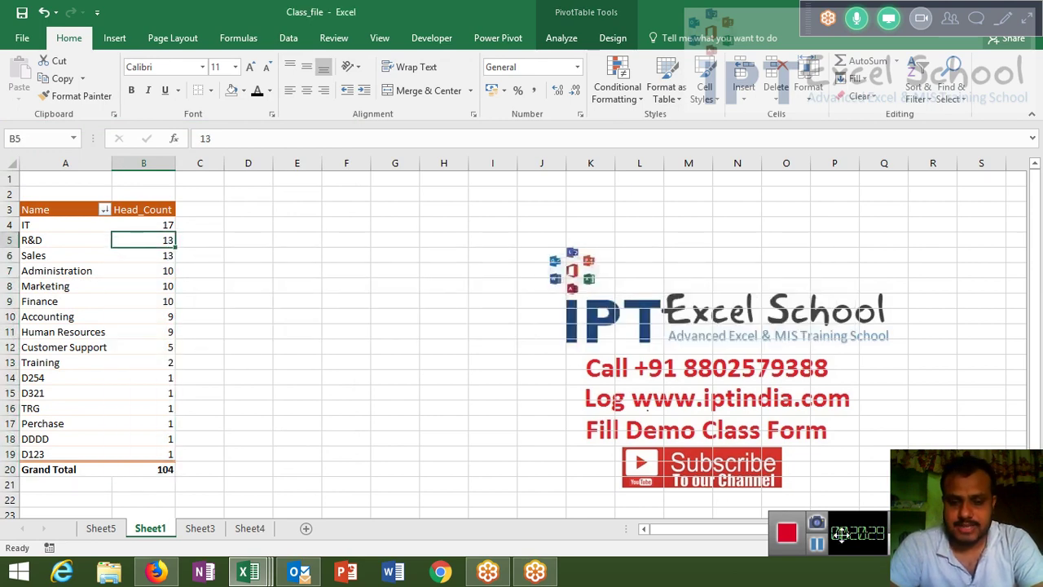
- Show the Windows desktop with Win+D, hiding the Excel workbook
key(super+d)
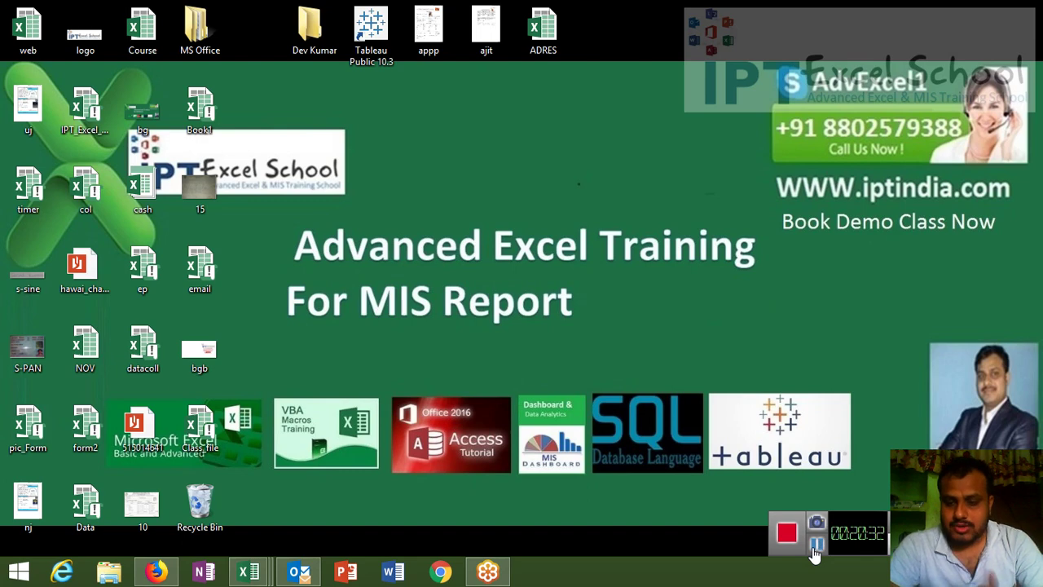